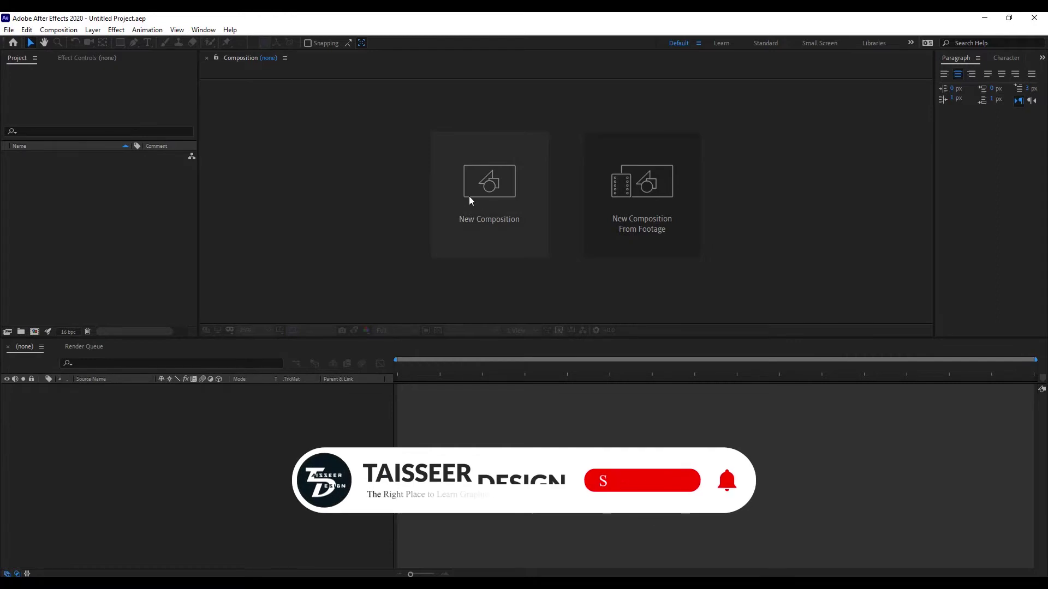
- Create a new 1920×1080 composition named Particules
{"action": "left_click", "coordinate": [488, 246]}
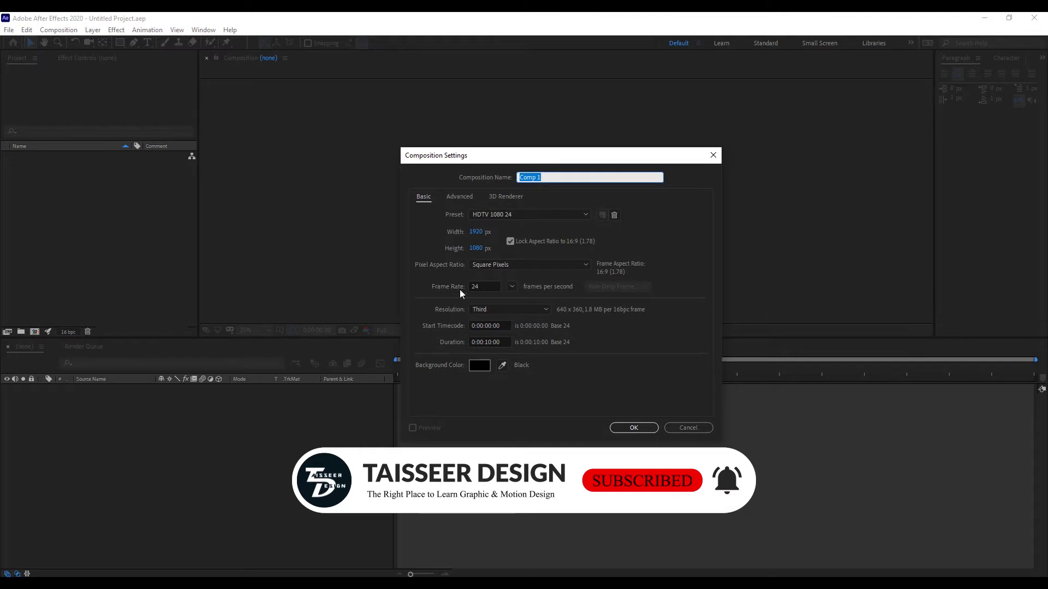
{"action": "type", "text": "Particules"}
{"action": "key", "text": "Return"}
- Add a text layer reading TAISSEER DESIGN with its tagline, coloured light blue
{"action": "right_click", "coordinate": [97, 444]}
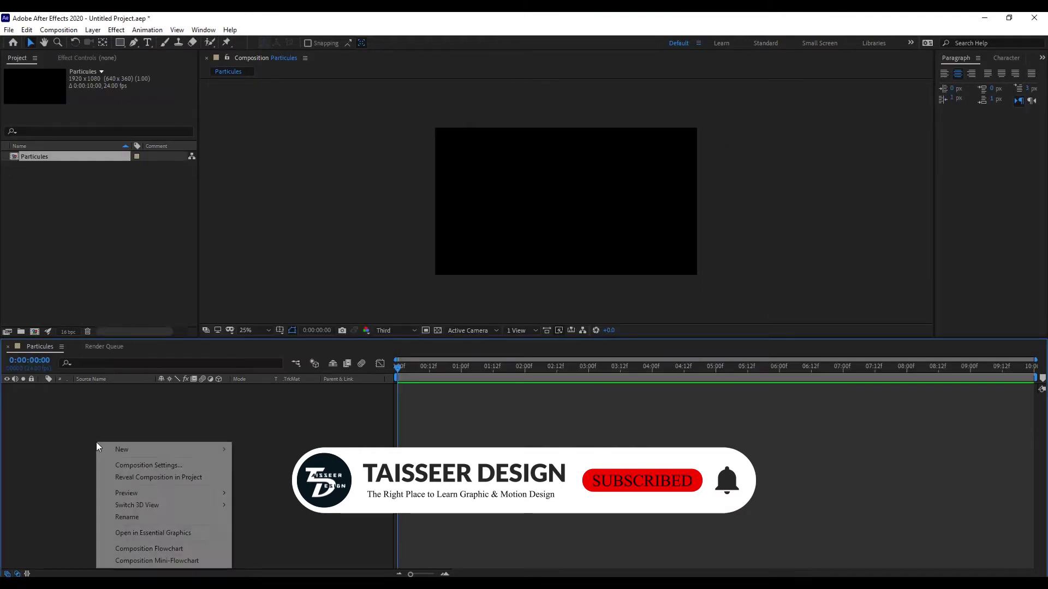
{"action": "mouse_move", "coordinate": [221, 451]}
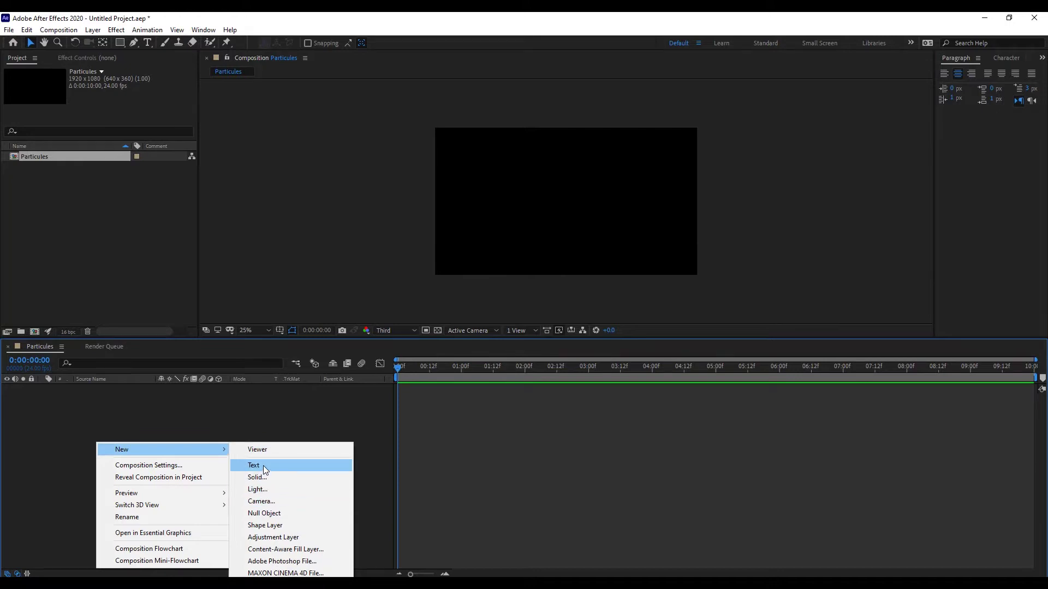
{"action": "left_click", "coordinate": [263, 466]}
{"action": "type", "text": "TA"}
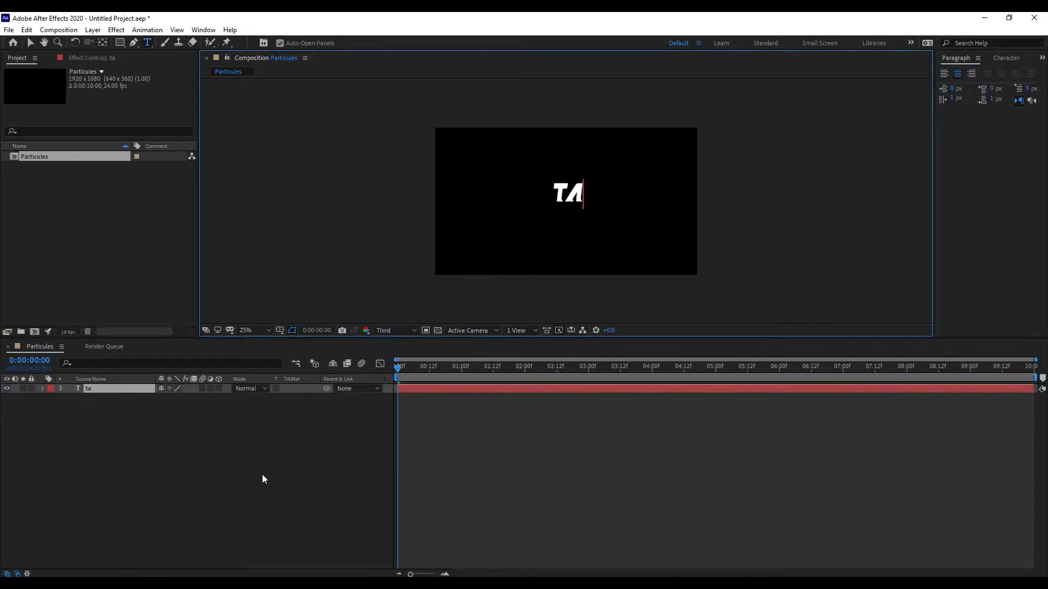
{"action": "type", "text": "seer "}
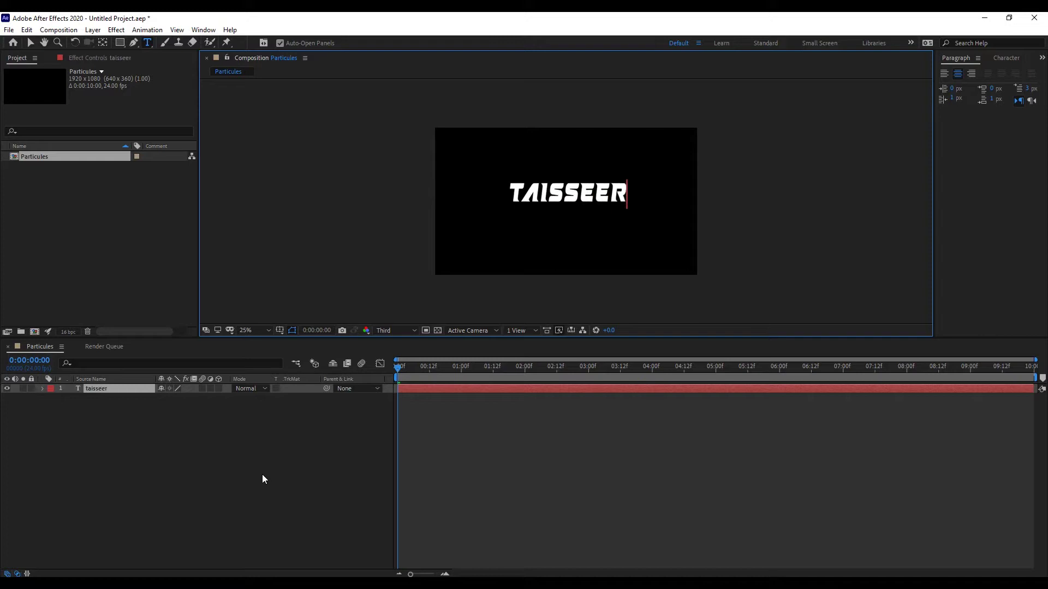
{"action": "type", "text": "de"}
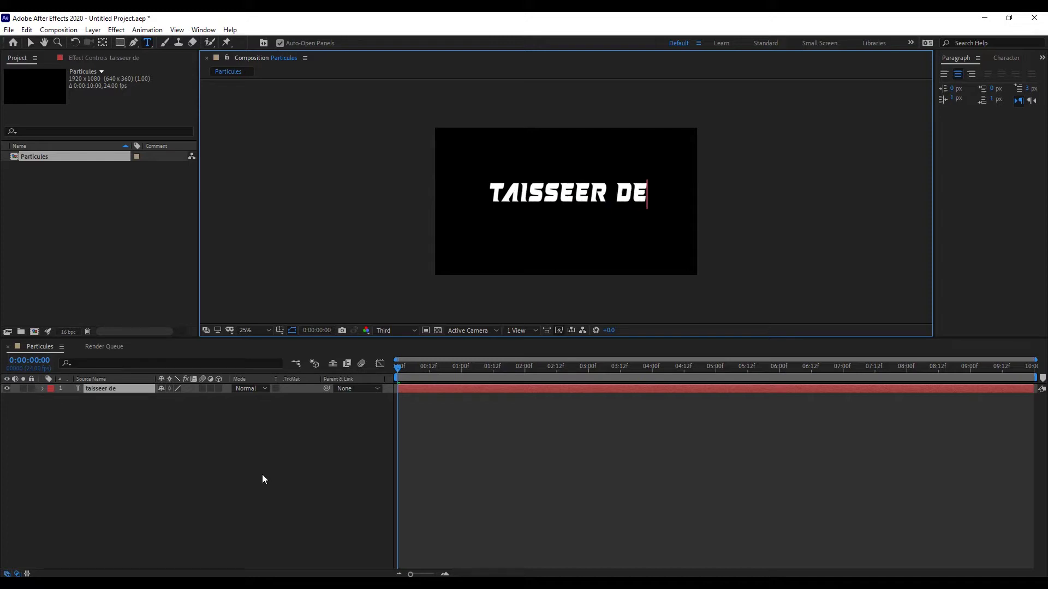
{"action": "type", "text": "sign"}
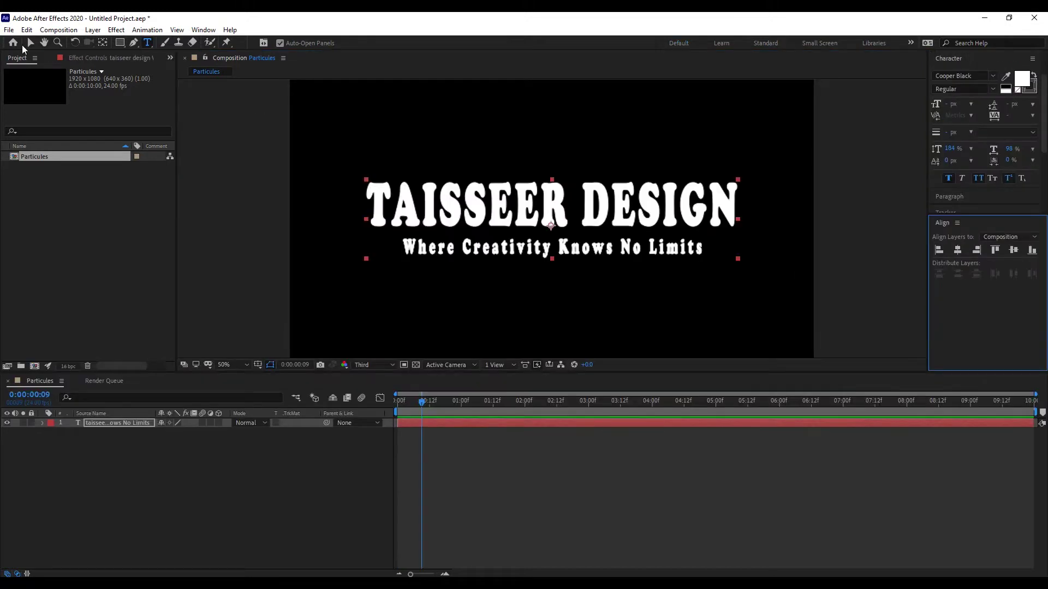
{"action": "scroll", "coordinate": [789, 204], "scroll_direction": "down", "scroll_amount": 2}
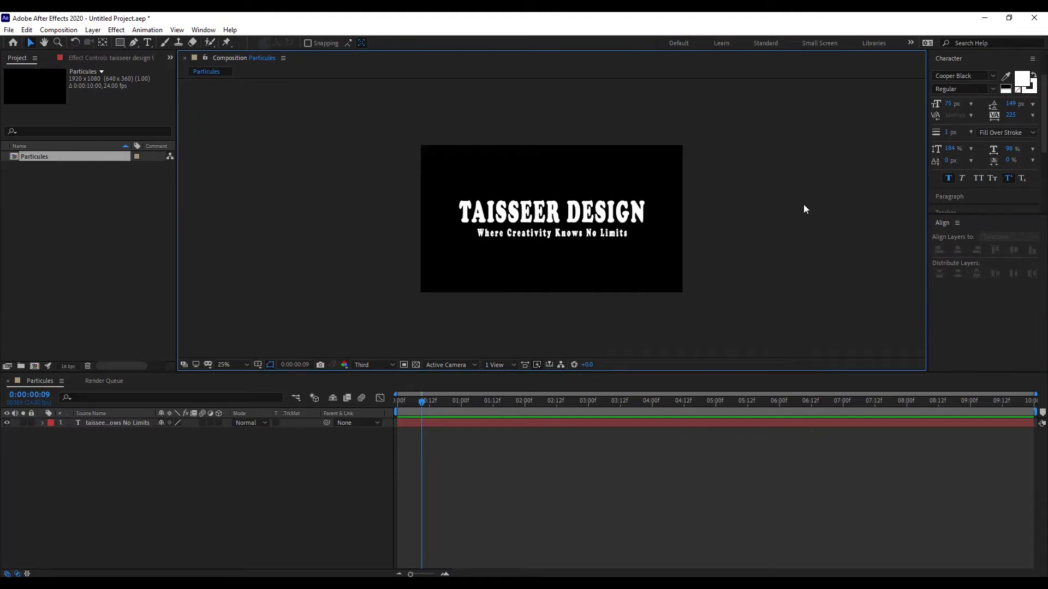
{"action": "mouse_move", "coordinate": [192, 350]}
{"action": "left_mouse_down"}
{"action": "mouse_move", "coordinate": [186, 341]}
{"action": "mouse_move", "coordinate": [165, 416]}
{"action": "mouse_move", "coordinate": [191, 318]}
{"action": "left_mouse_up"}
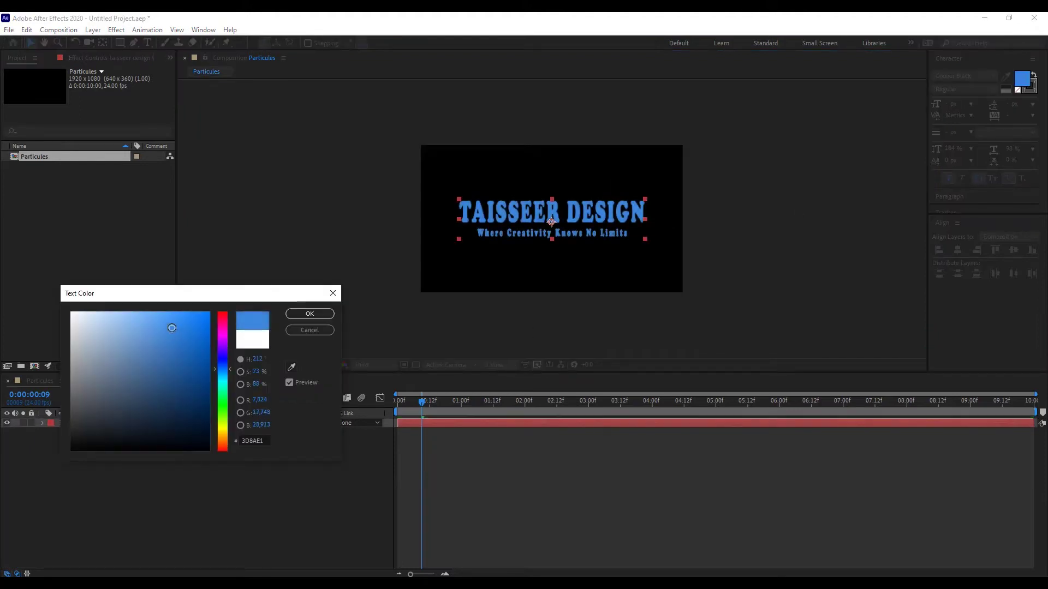
{"action": "left_click", "coordinate": [304, 315]}
- Pre-compose the text layer into a comp named Logo, moving all attributes
{"action": "right_click", "coordinate": [107, 425]}
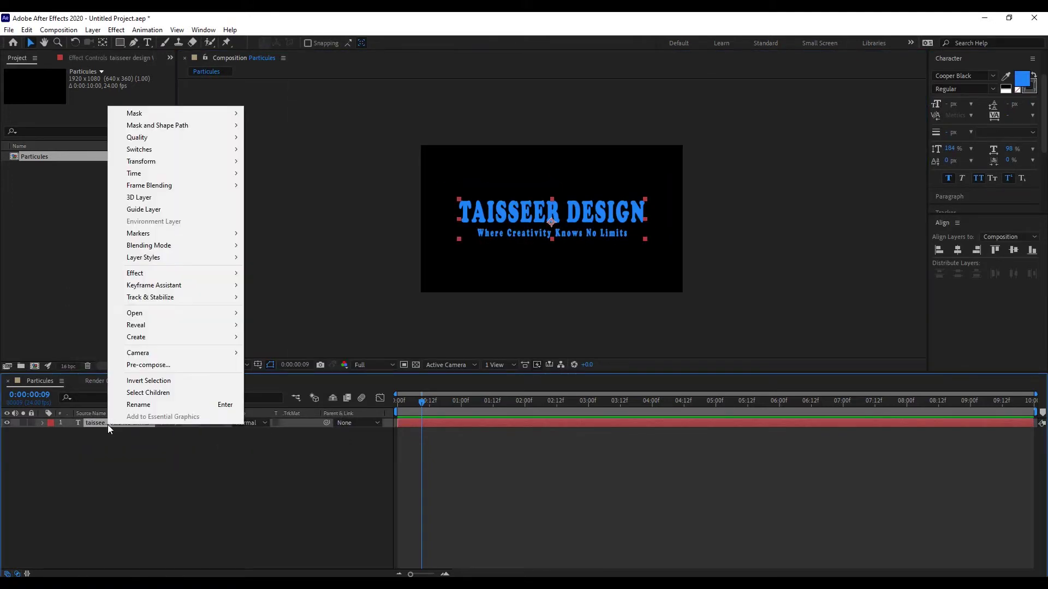
{"action": "left_click", "coordinate": [146, 364]}
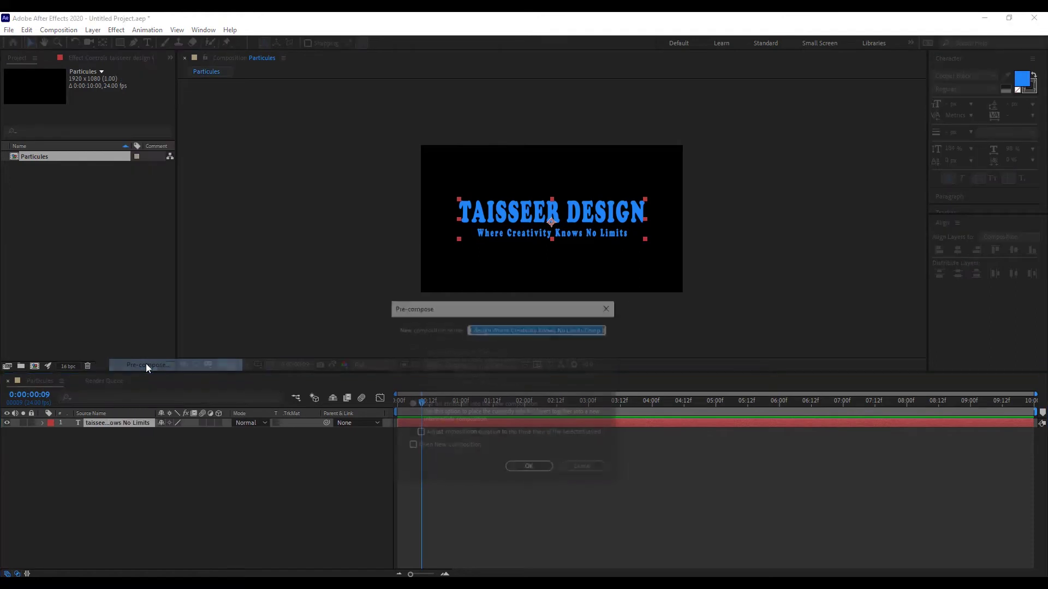
{"action": "type", "text": "Logo"}
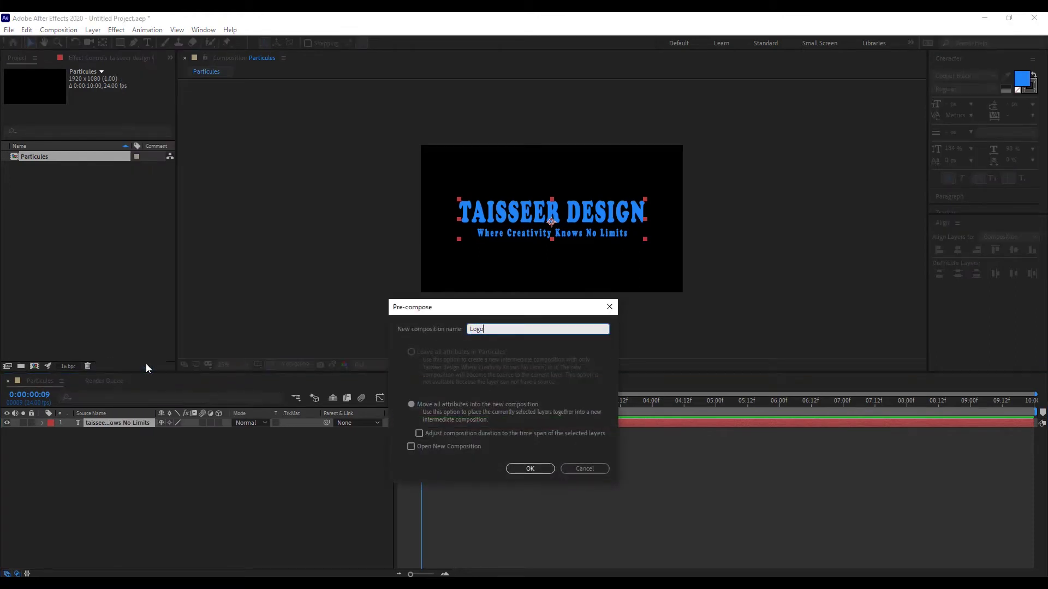
{"action": "left_click", "coordinate": [465, 404]}
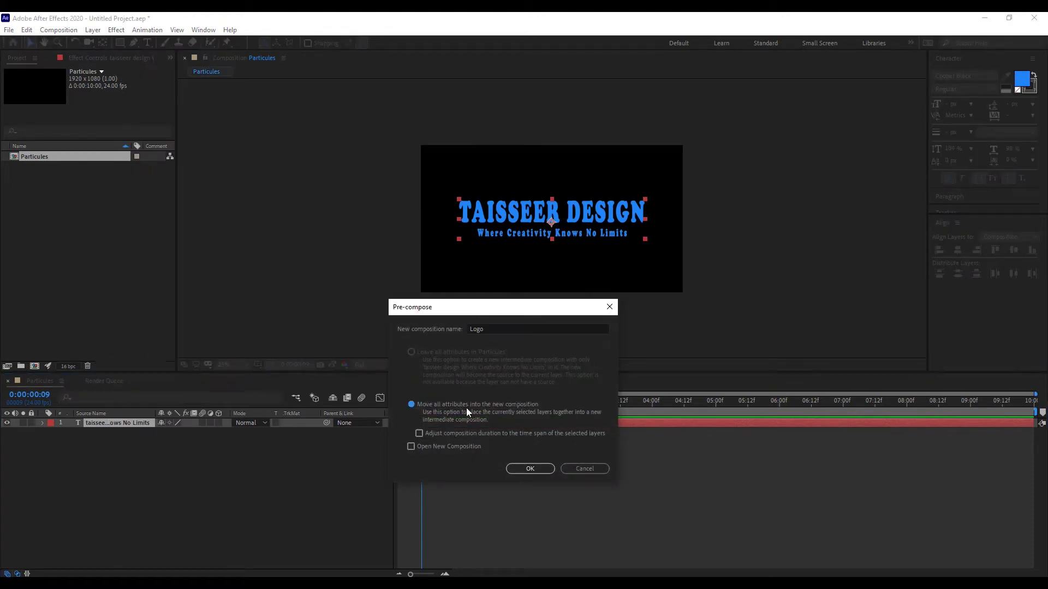
{"action": "left_click", "coordinate": [530, 469]}
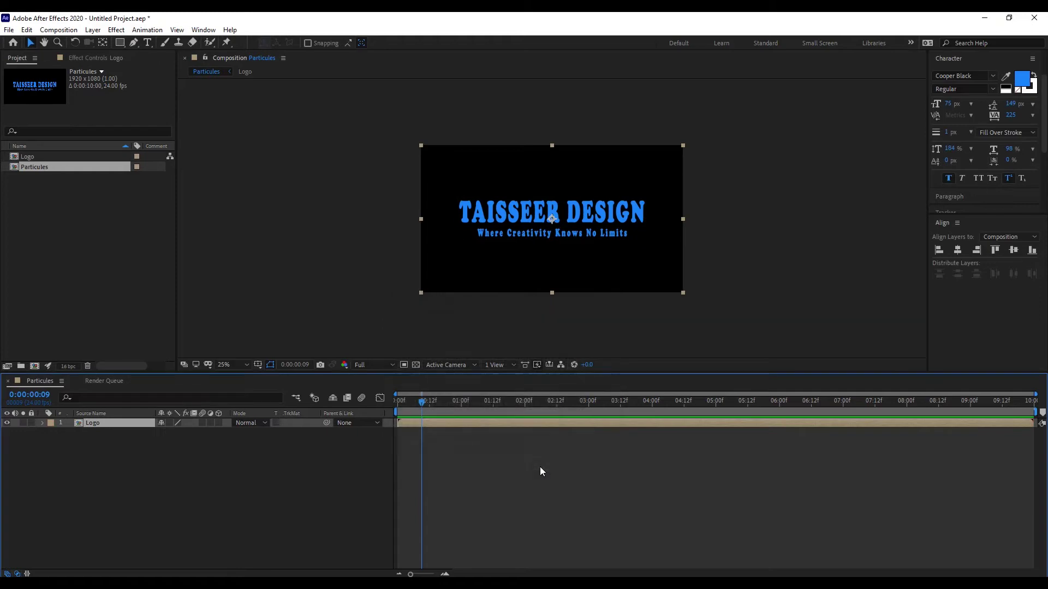
{"action": "left_click", "coordinate": [100, 425]}
- Draw a rectangle mask on Logo and keyframe its path sliding right from 0s to 4s
{"action": "left_click", "coordinate": [121, 43]}
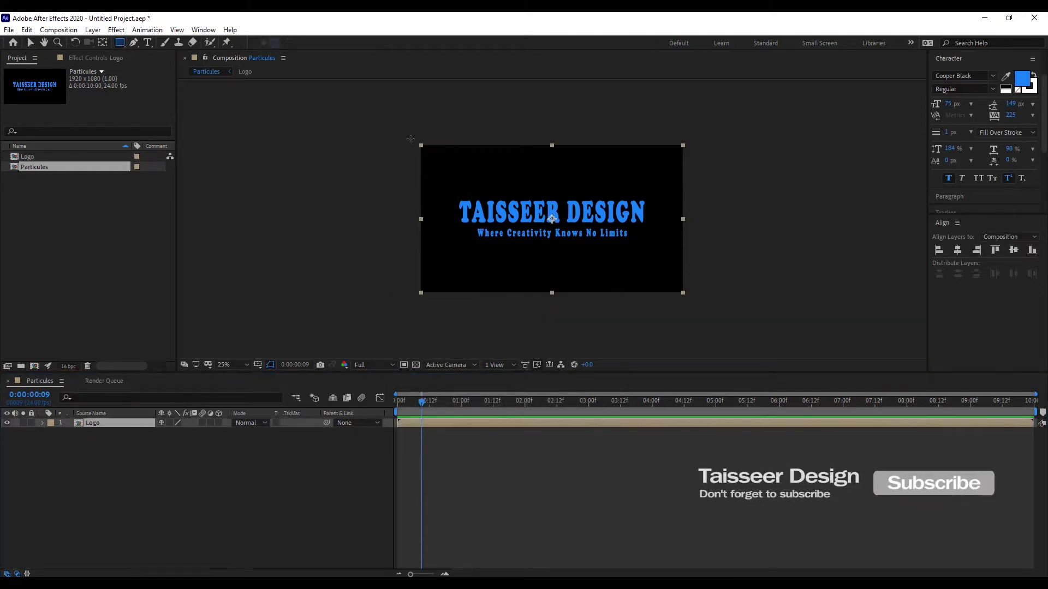
{"action": "mouse_move", "coordinate": [410, 139]}
{"action": "left_mouse_down"}
{"action": "mouse_move", "coordinate": [482, 308]}
{"action": "mouse_move", "coordinate": [461, 306]}
{"action": "left_mouse_up"}
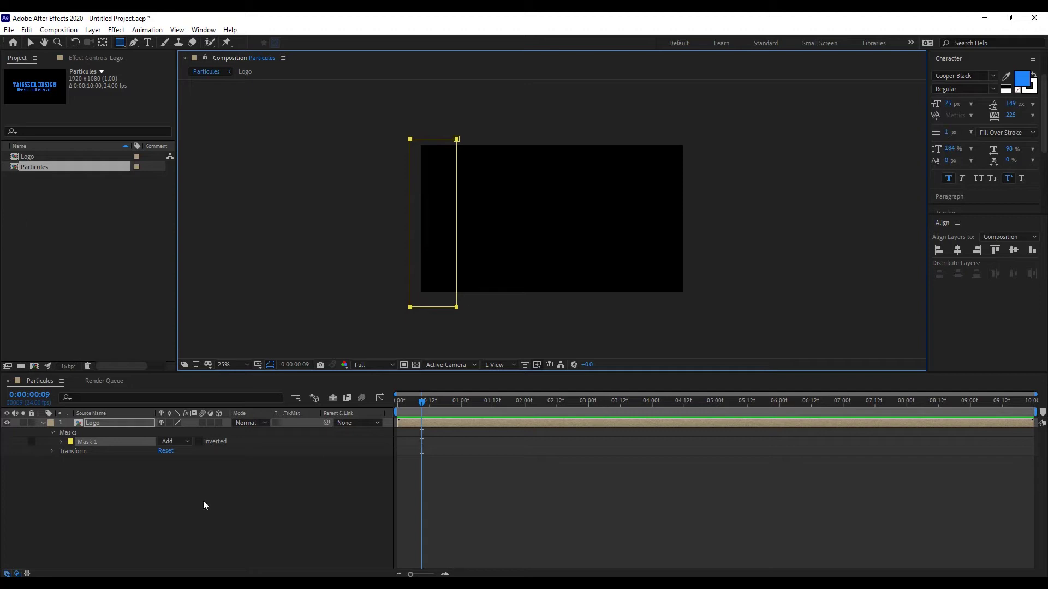
{"action": "left_click", "coordinate": [60, 441]}
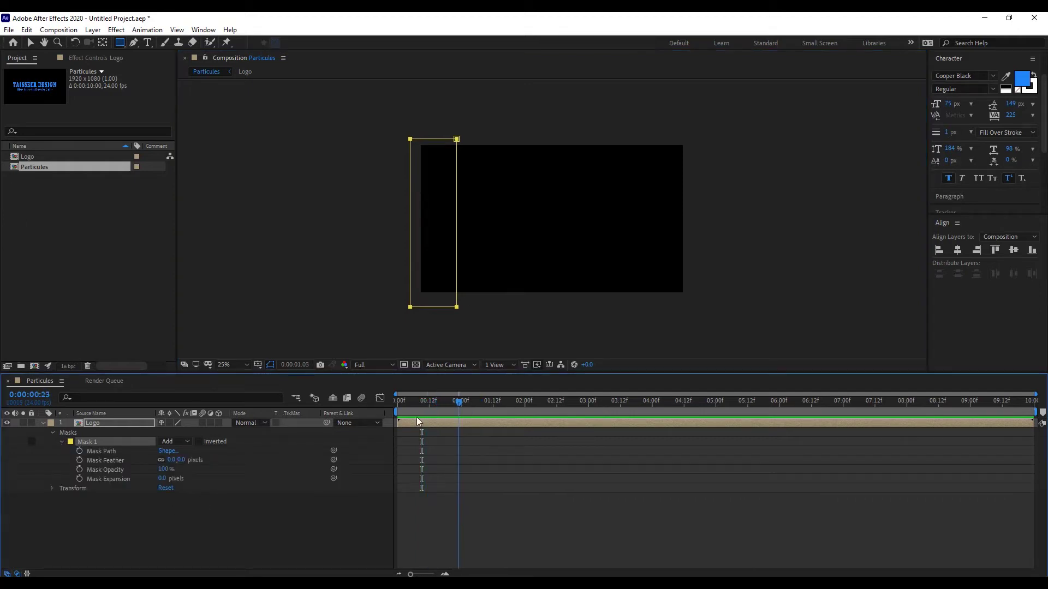
{"action": "left_click", "coordinate": [79, 451]}
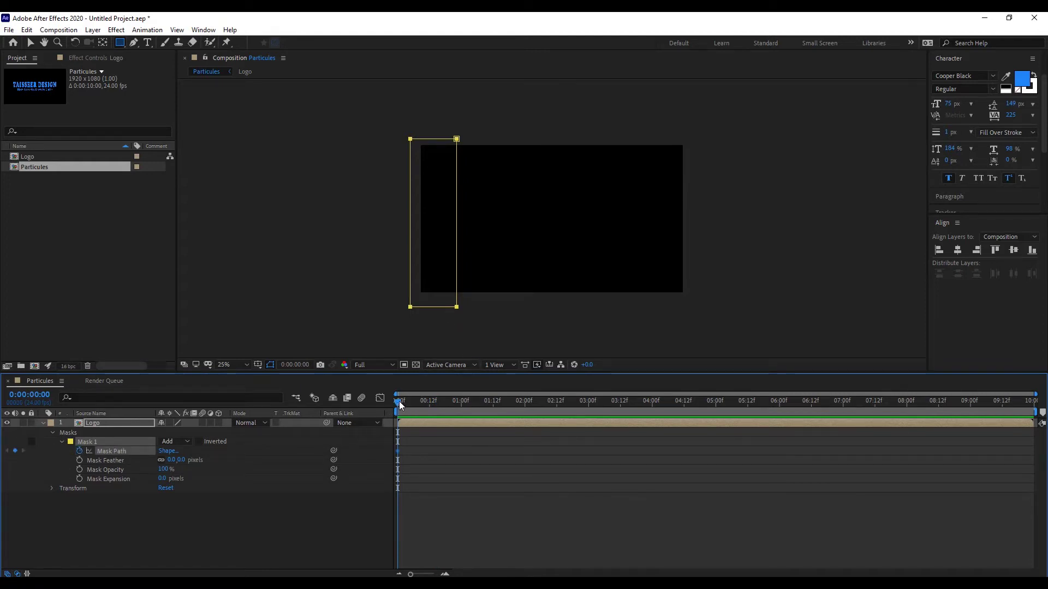
{"action": "left_click_drag", "start_coordinate": [399, 405], "coordinate": [535, 403]}
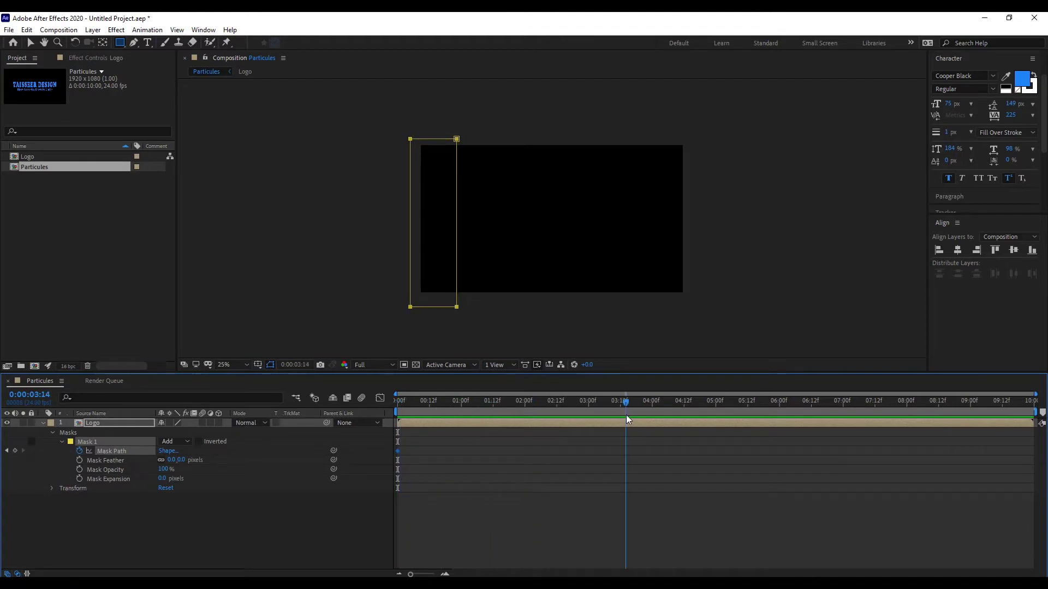
{"action": "mouse_move", "coordinate": [626, 419]}
{"action": "left_mouse_down"}
{"action": "mouse_move", "coordinate": [667, 424]}
{"action": "mouse_move", "coordinate": [652, 423]}
{"action": "left_mouse_up"}
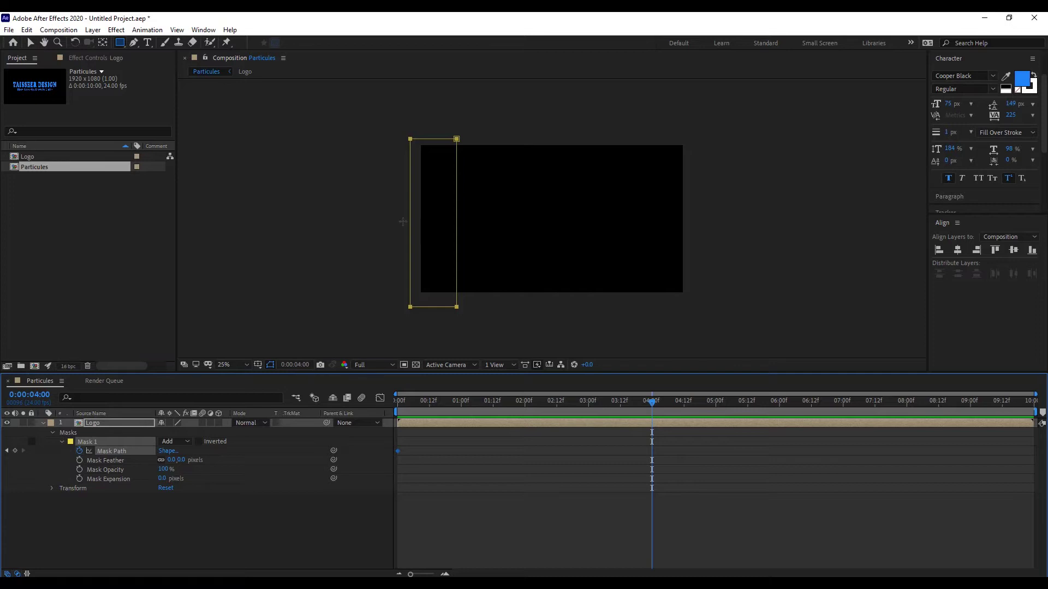
{"action": "left_click", "coordinate": [30, 42]}
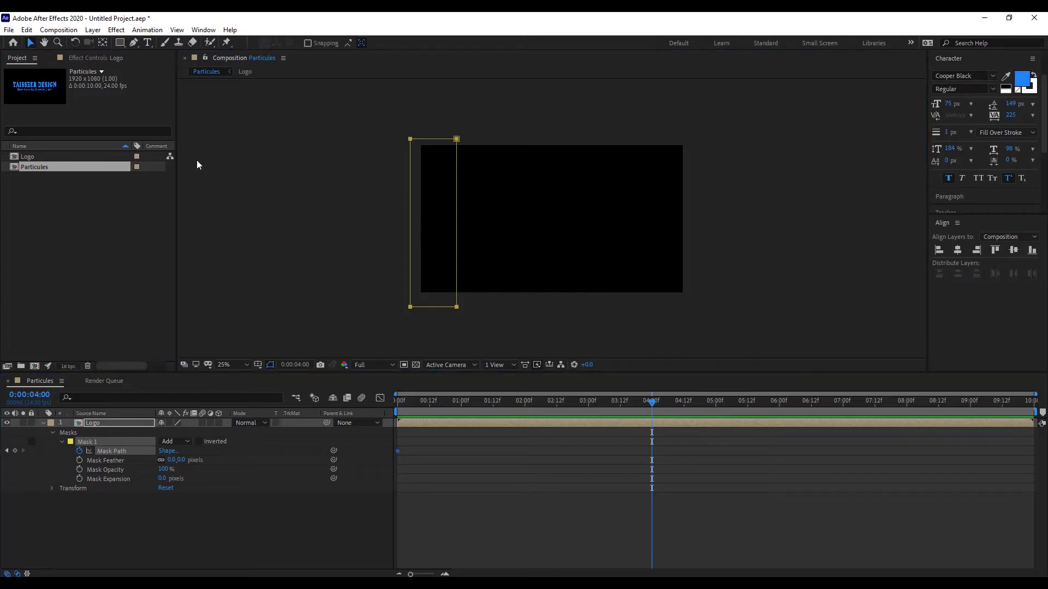
{"action": "double_click", "coordinate": [457, 307]}
{"action": "left_click_drag", "start_coordinate": [444, 242], "coordinate": [688, 237]}
- Feather the mask edge and shift its start position left so the text begins hidden
{"action": "left_click", "coordinate": [103, 475]}
{"action": "key", "text": "Home"}
{"action": "left_click_drag", "start_coordinate": [181, 462], "coordinate": [187, 462]}
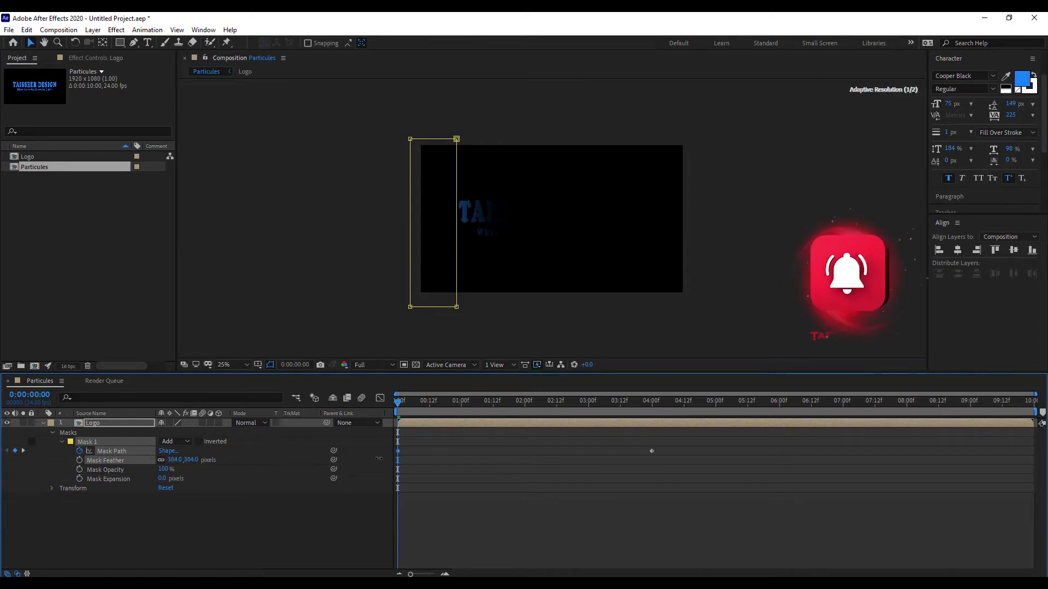
{"action": "left_click_drag", "start_coordinate": [461, 460], "coordinate": [359, 459]}
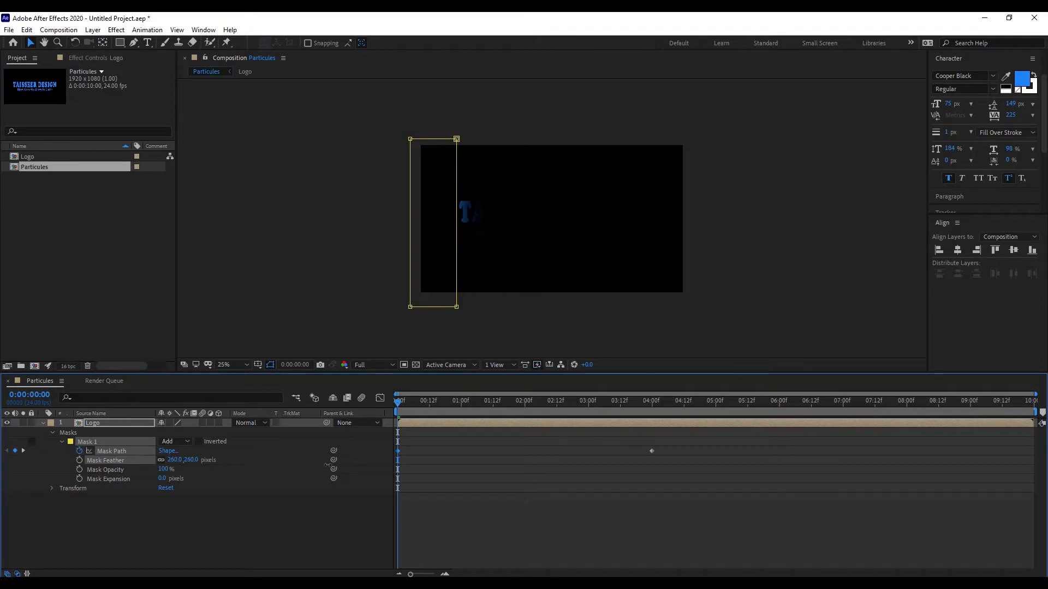
{"action": "left_click", "coordinate": [110, 452]}
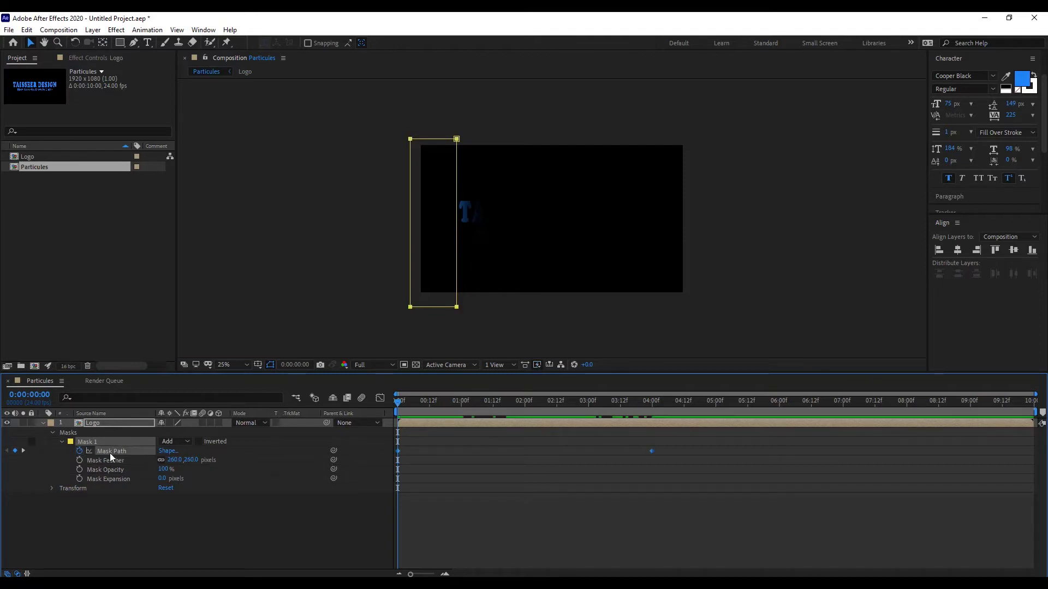
{"action": "left_click", "coordinate": [456, 139]}
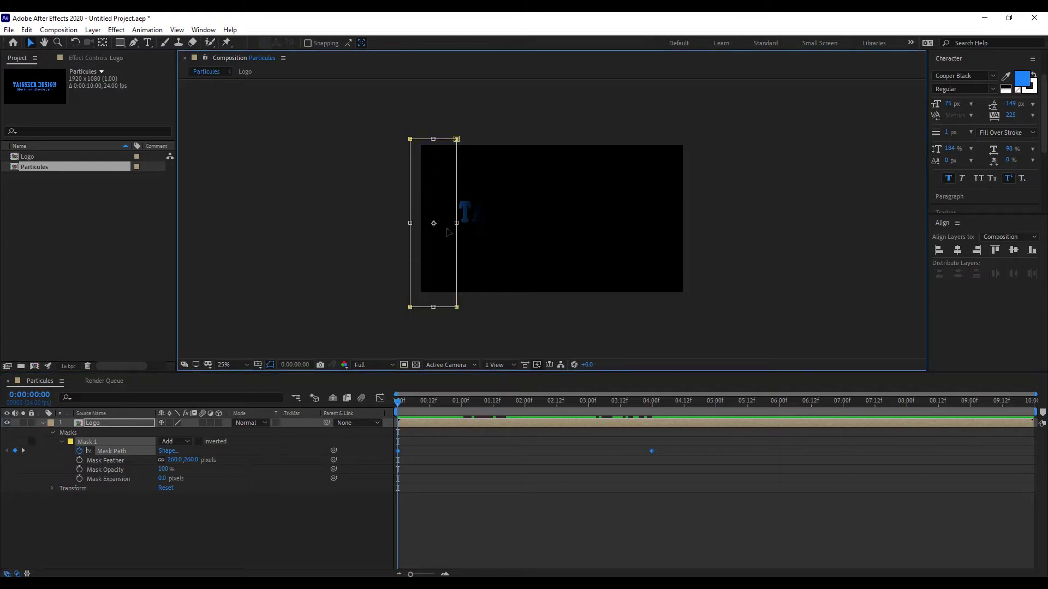
{"action": "left_click_drag", "start_coordinate": [442, 234], "coordinate": [415, 235]}
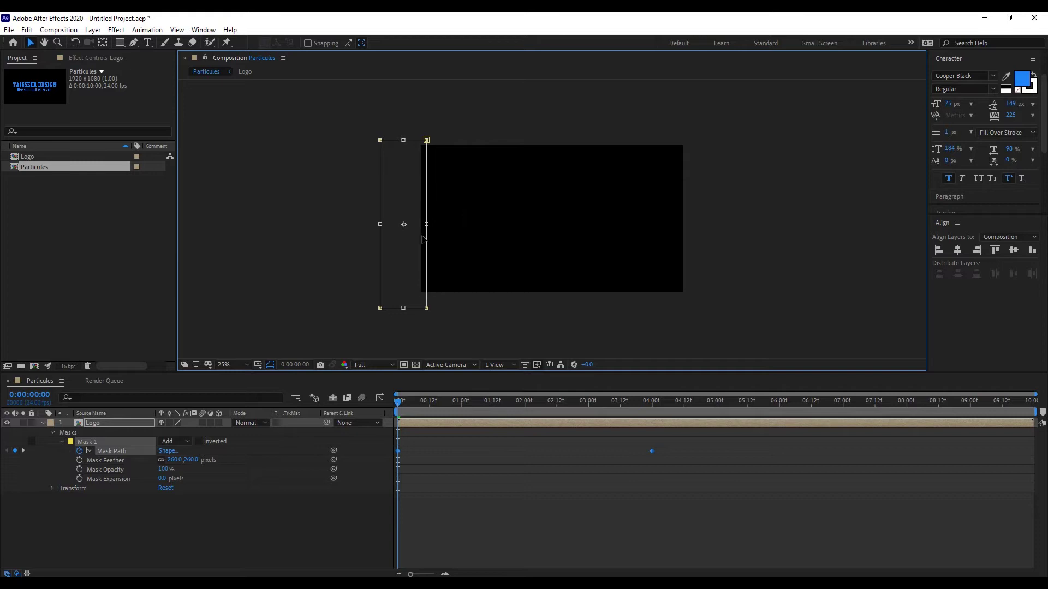
{"action": "mouse_move", "coordinate": [399, 403]}
{"action": "left_mouse_down"}
{"action": "mouse_move", "coordinate": [667, 408]}
{"action": "mouse_move", "coordinate": [386, 412]}
{"action": "left_mouse_up"}
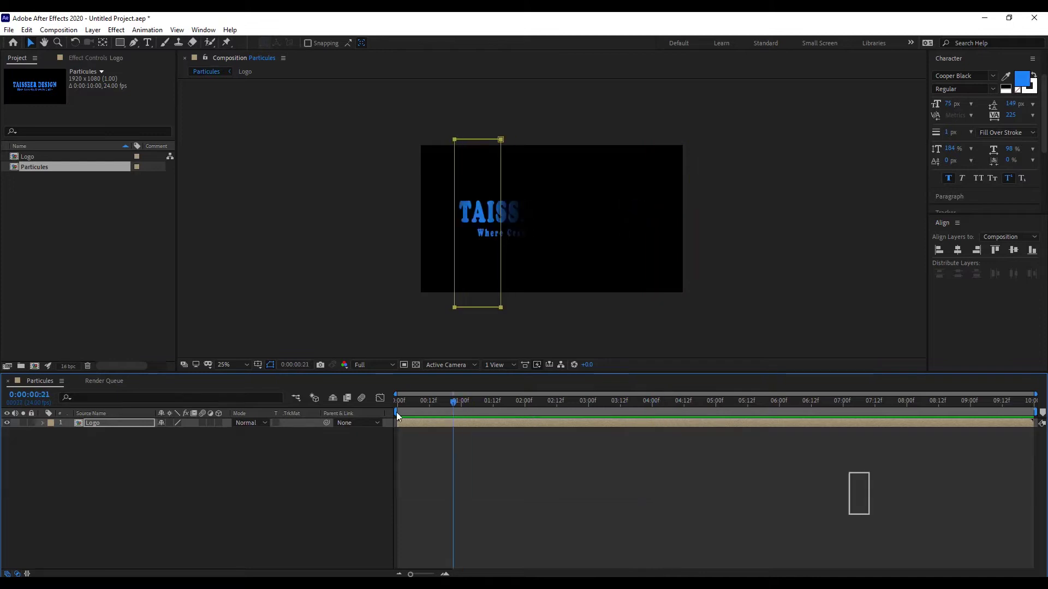
- Pre-compose the Logo layer as Logo Emitter 2, moving all attributes
{"action": "right_click", "coordinate": [122, 422]}
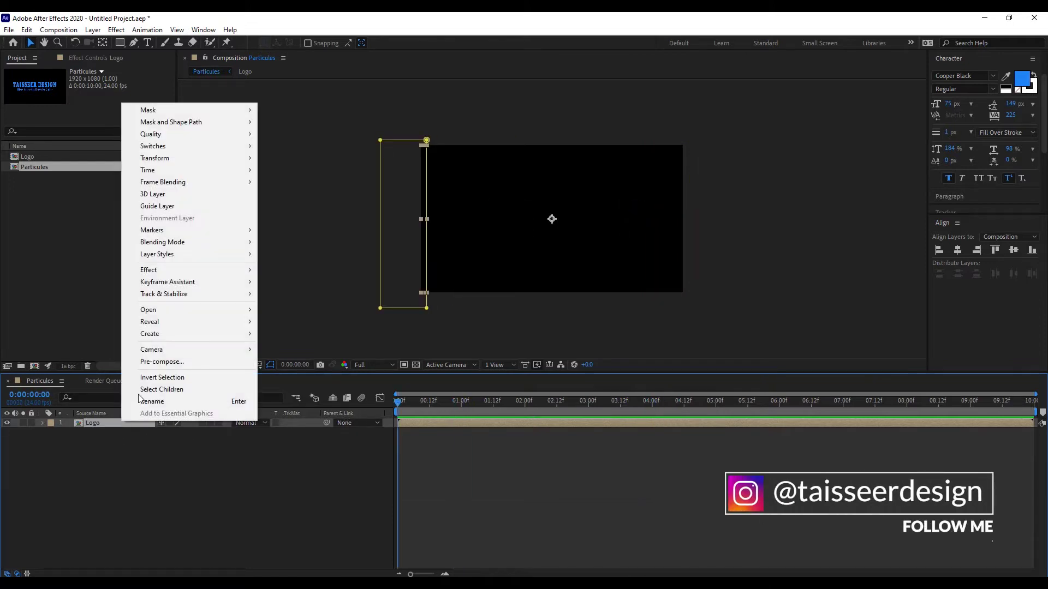
{"action": "left_click", "coordinate": [185, 362]}
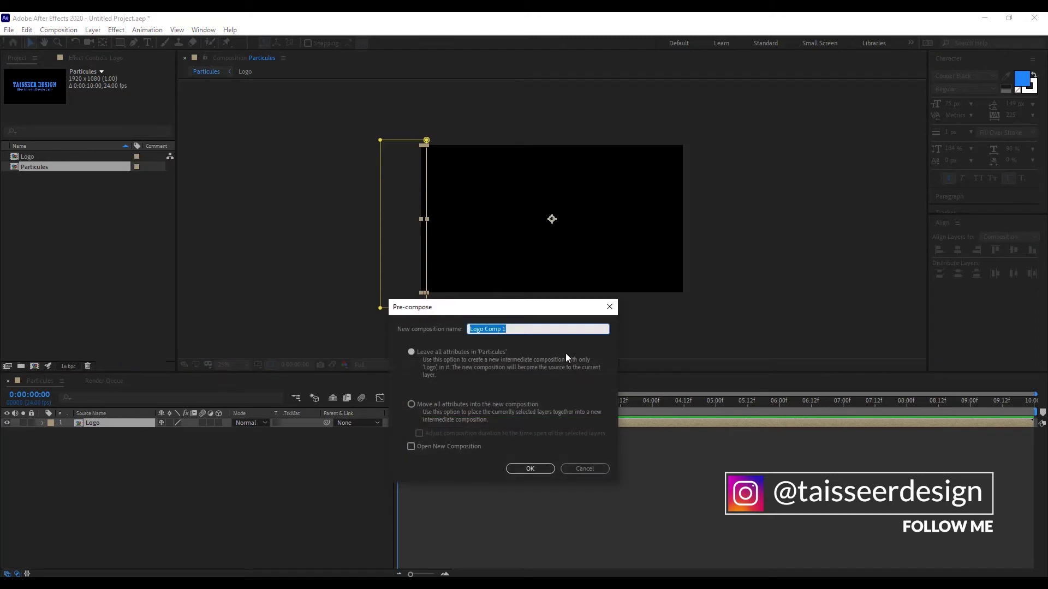
{"action": "type", "text": "Logo"}
{"action": "left_click", "coordinate": [411, 405]}
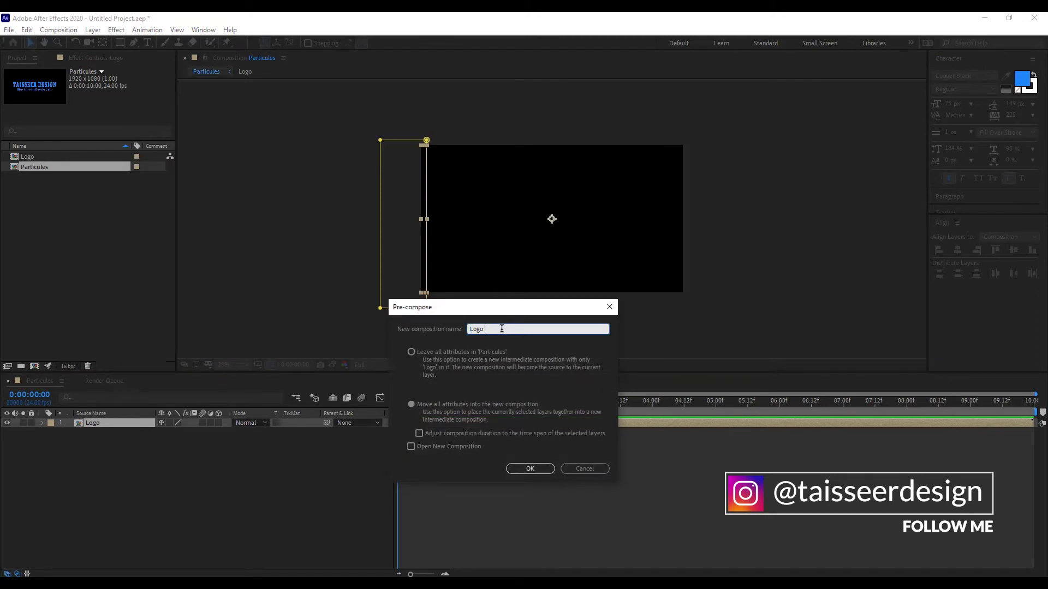
{"action": "left_click", "coordinate": [501, 329]}
{"action": "type", "text": "Emitter 2"}
{"action": "left_click", "coordinate": [529, 469]}
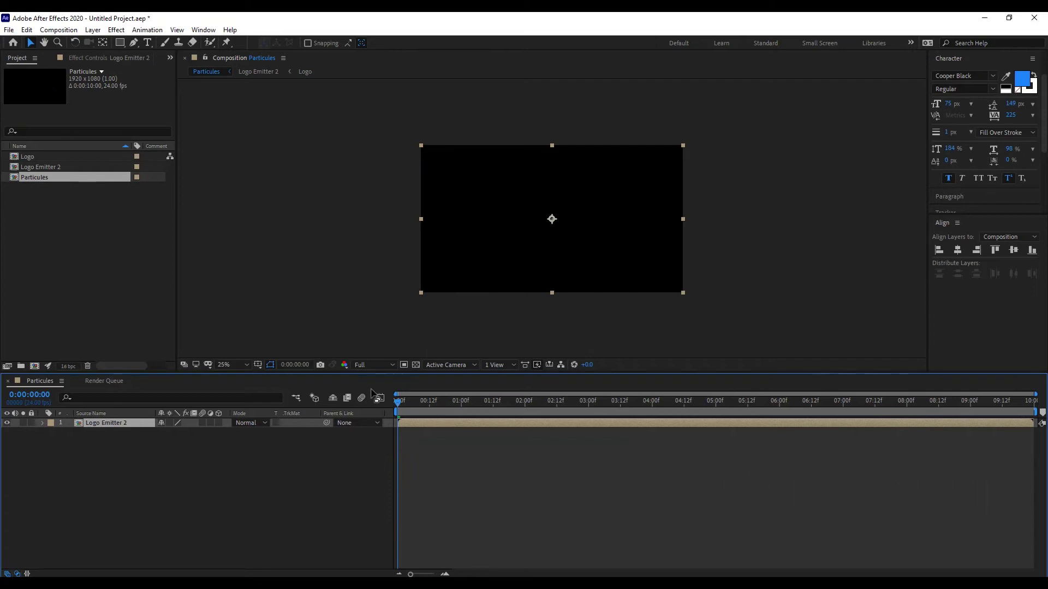
- Make Logo Emitter 2 a 3D layer and hide it
{"action": "left_click_drag", "start_coordinate": [451, 401], "coordinate": [549, 411]}
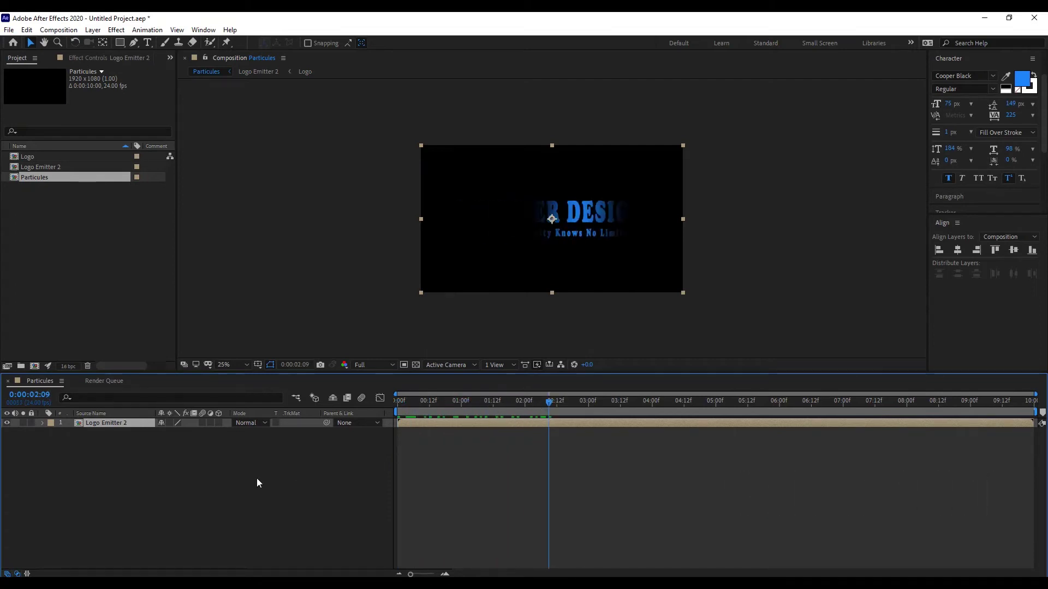
{"action": "left_click", "coordinate": [218, 423]}
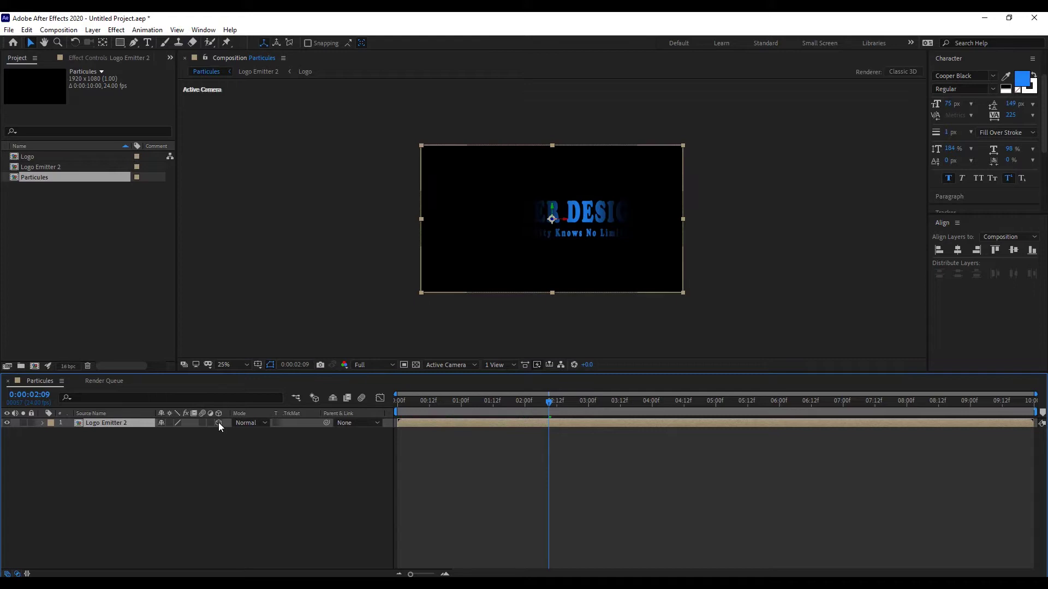
{"action": "left_click", "coordinate": [7, 424]}
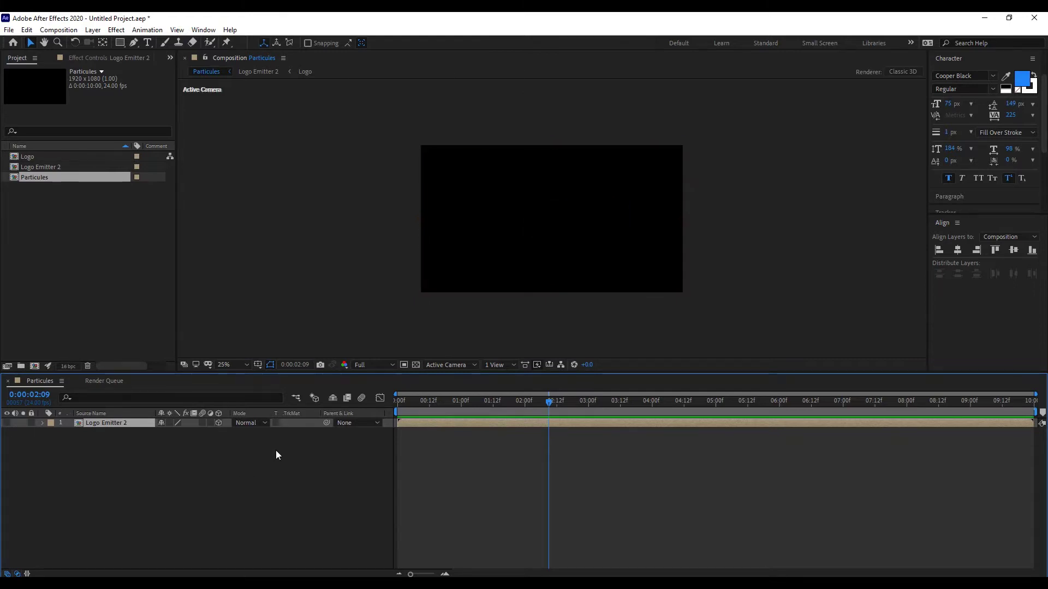
- Add a black 1920×1080 solid named Particuler and bring up the effect search
{"action": "right_click", "coordinate": [251, 459]}
{"action": "mouse_move", "coordinate": [299, 340]}
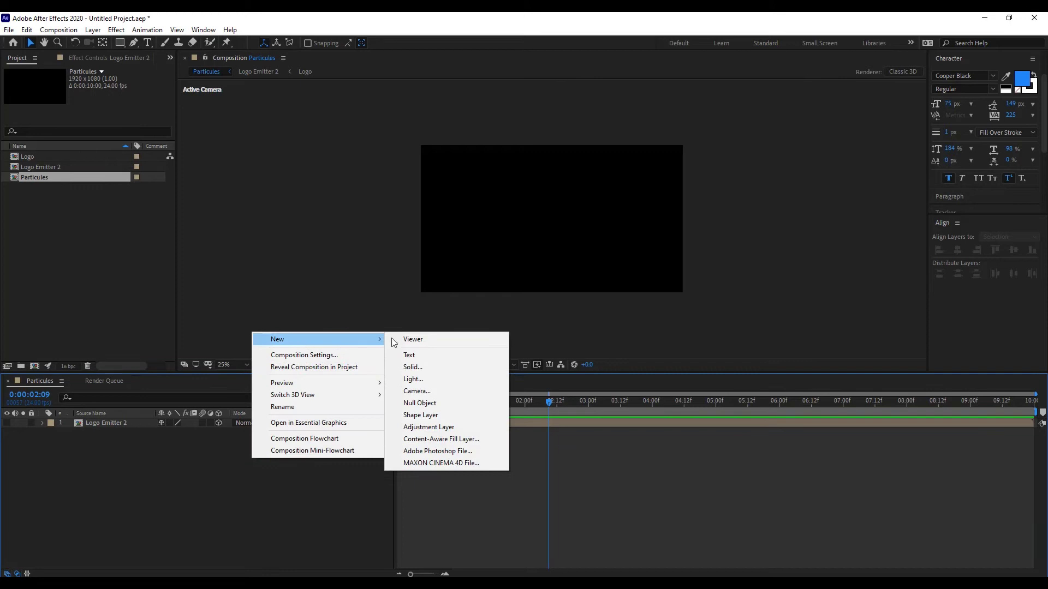
{"action": "left_click", "coordinate": [446, 369]}
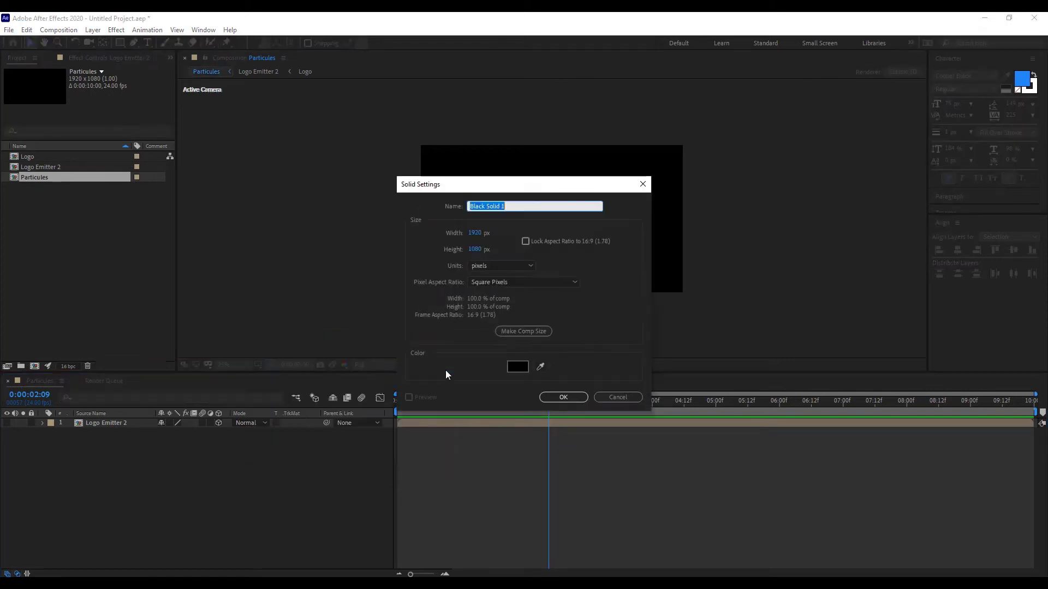
{"action": "type", "text": "Particuler"}
{"action": "key", "text": "Return"}
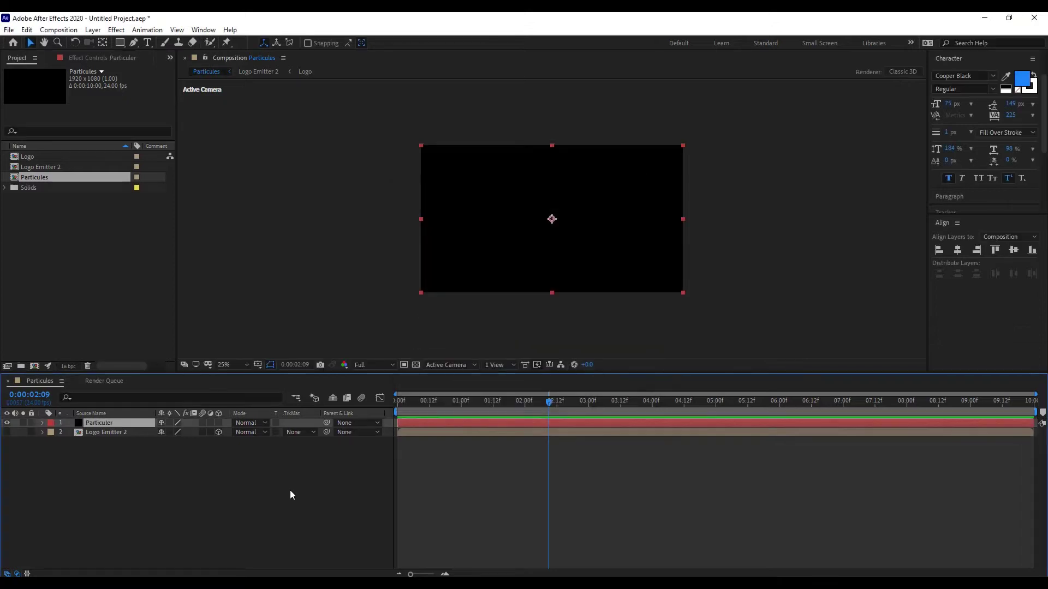
{"action": "key", "text": "ctrl+space"}
- Apply Trapcode Particular to the Particuler solid with Particles/sec raised to 3500
{"action": "type", "text": "p"}
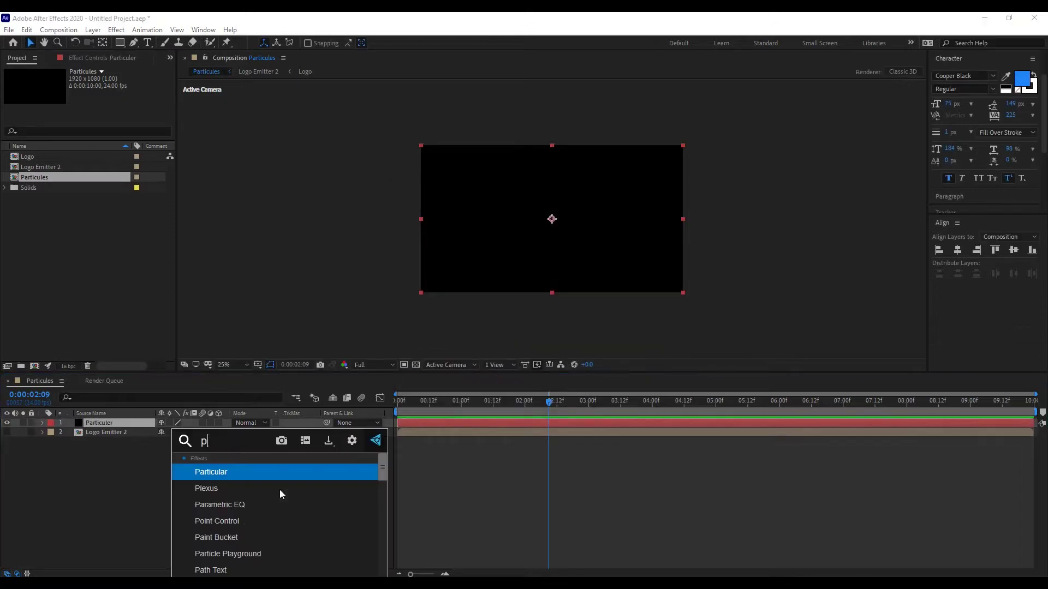
{"action": "type", "text": "ar"}
{"action": "key", "text": "Return"}
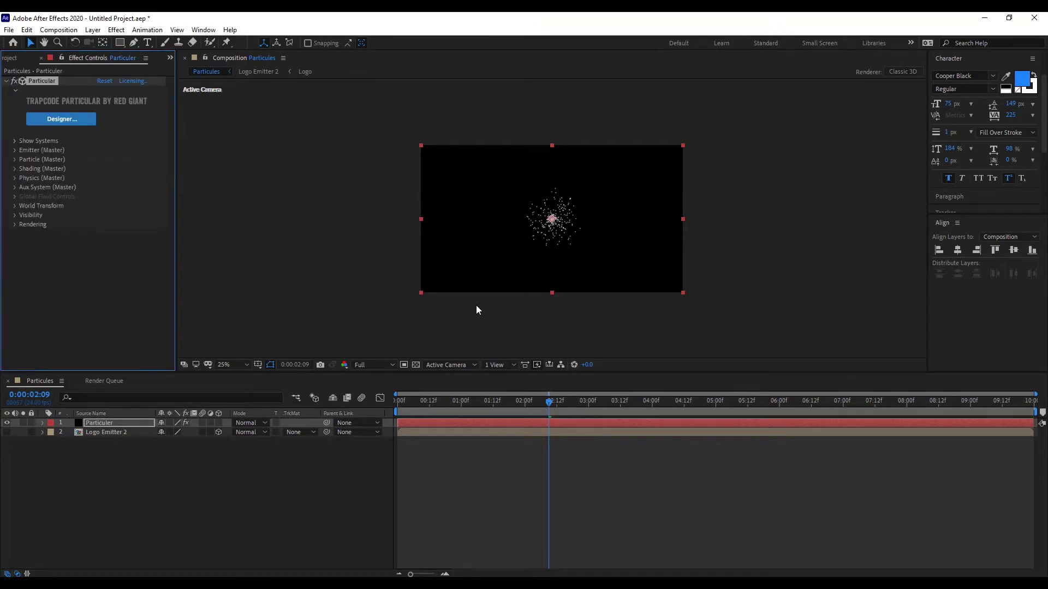
{"action": "left_click", "coordinate": [14, 150]}
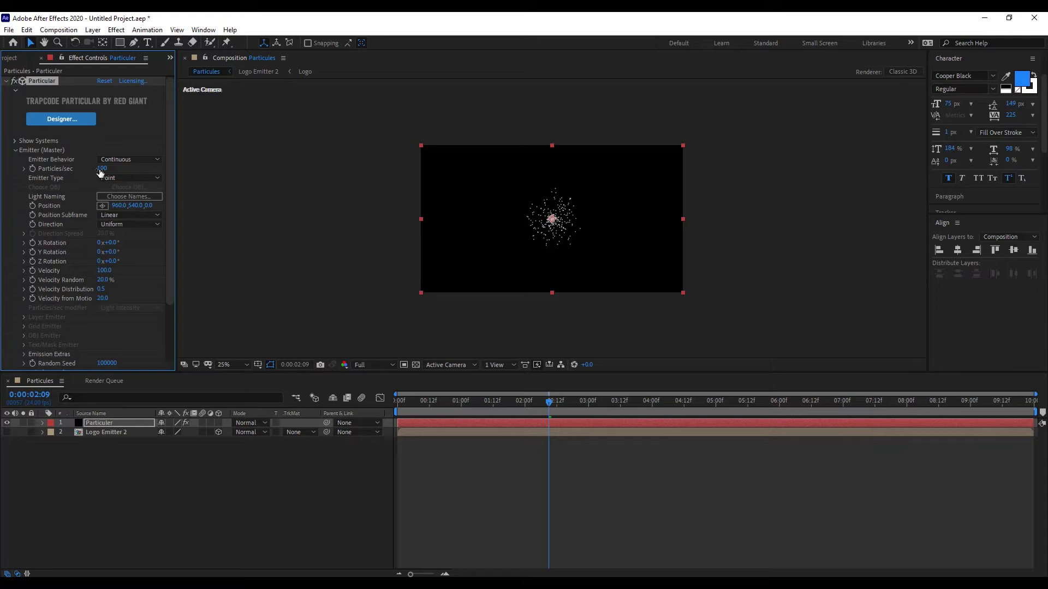
{"action": "type", "text": "350"}
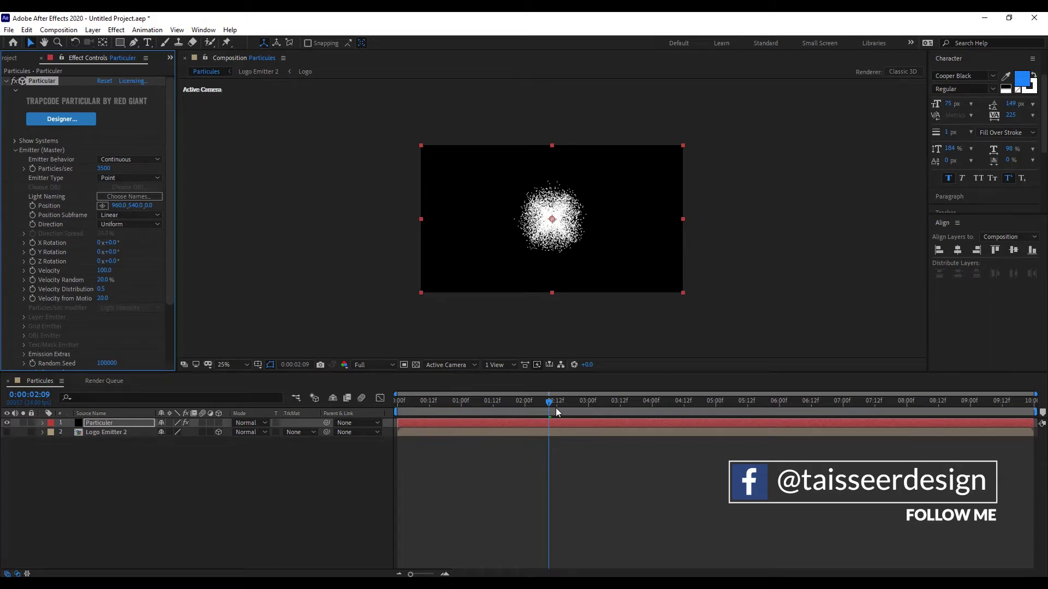
{"action": "mouse_move", "coordinate": [548, 402]}
{"action": "left_mouse_down"}
{"action": "mouse_move", "coordinate": [414, 404]}
{"action": "mouse_move", "coordinate": [652, 431]}
{"action": "left_mouse_up"}
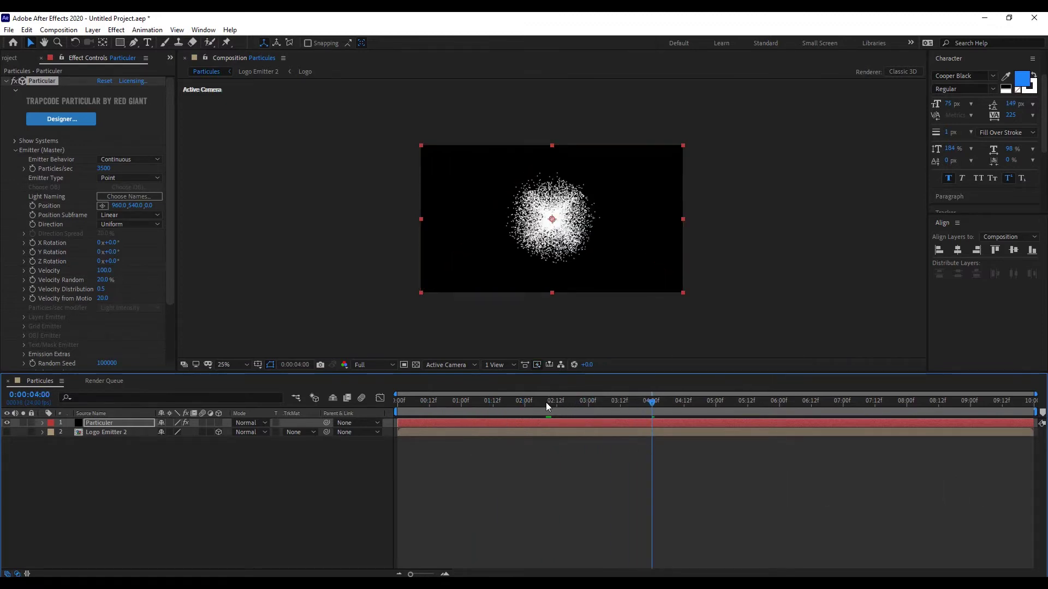
- Set Velocity, Velocity Random, Distribution and from Motion all to 0
{"action": "left_click", "coordinate": [105, 271]}
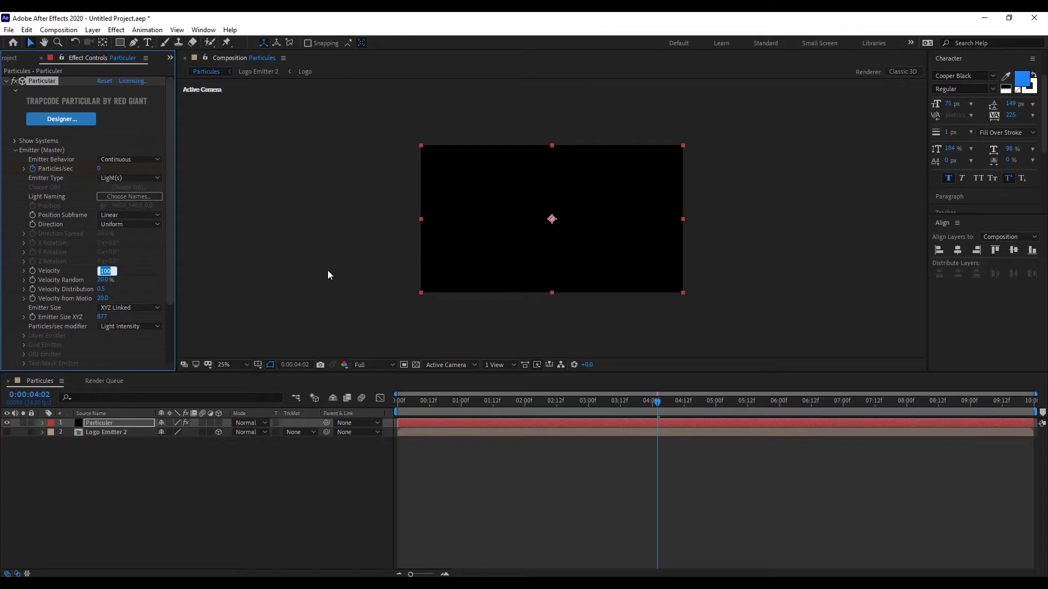
{"action": "type", "text": "0"}
{"action": "key", "text": "Return"}
{"action": "left_click", "coordinate": [101, 280]}
{"action": "type", "text": "0"}
{"action": "key", "text": "Return"}
{"action": "left_click", "coordinate": [103, 289]}
{"action": "type", "text": "0"}
{"action": "key", "text": "Return"}
{"action": "key", "text": "Tab"}
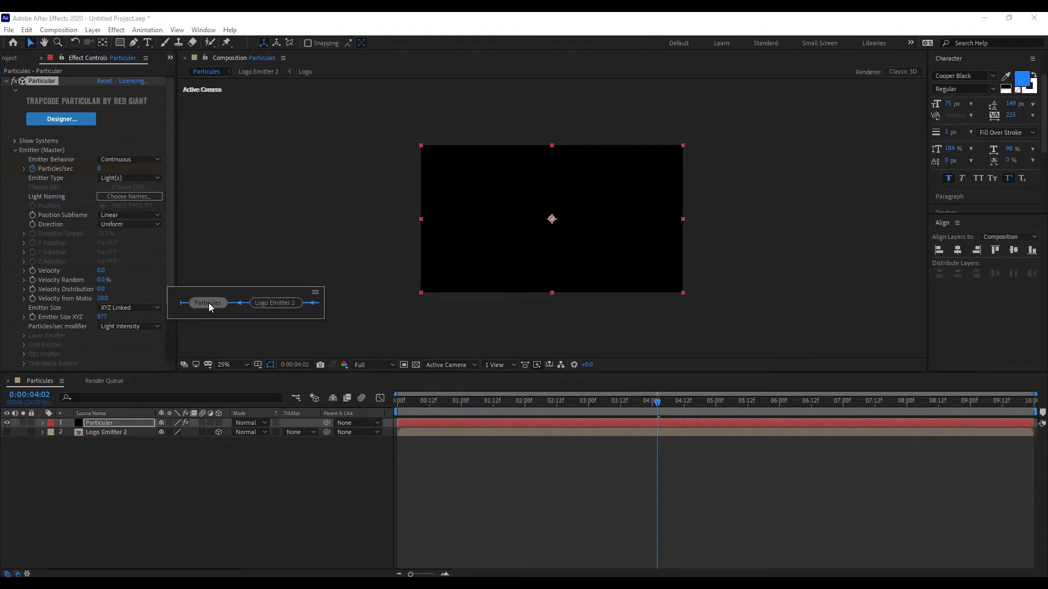
{"action": "left_click", "coordinate": [103, 299]}
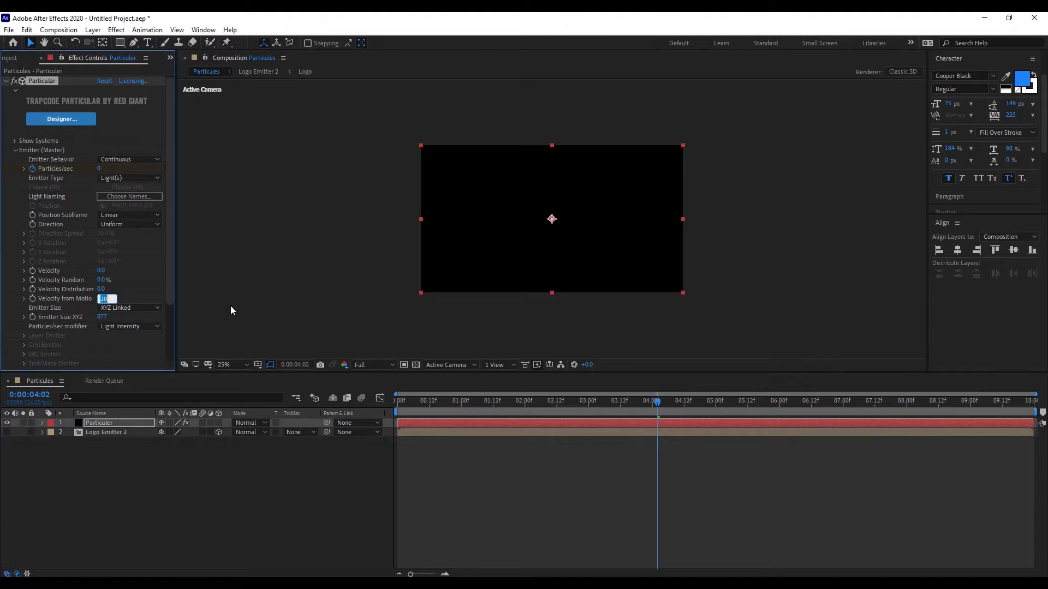
{"action": "type", "text": "0"}
{"action": "key", "text": "Return"}
- Set the emitter size to XYZ Individual with X 65, Y 65 and Z 2
{"action": "left_click", "coordinate": [158, 309]}
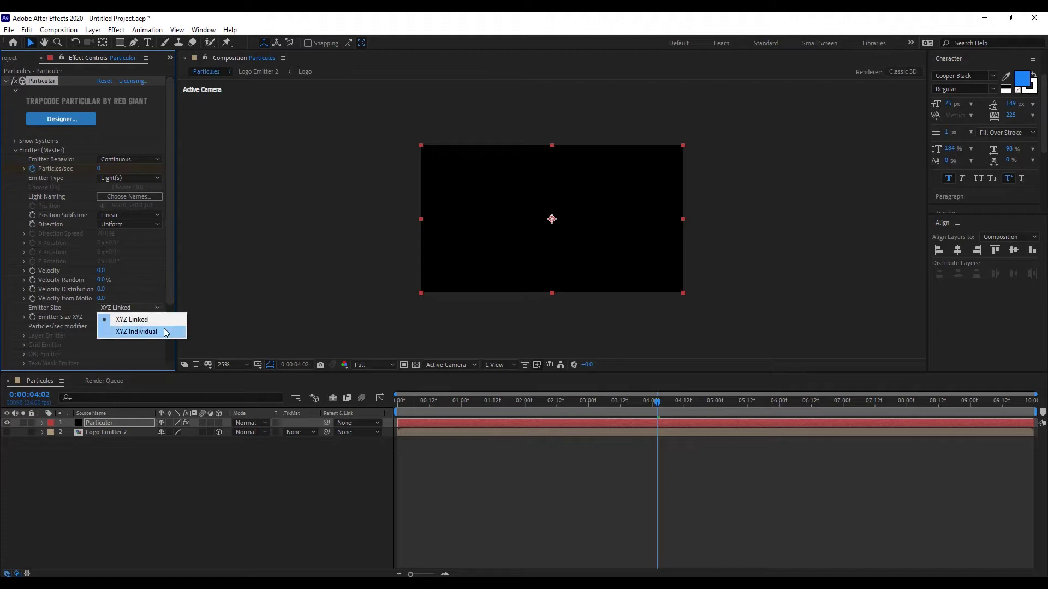
{"action": "left_click", "coordinate": [163, 331]}
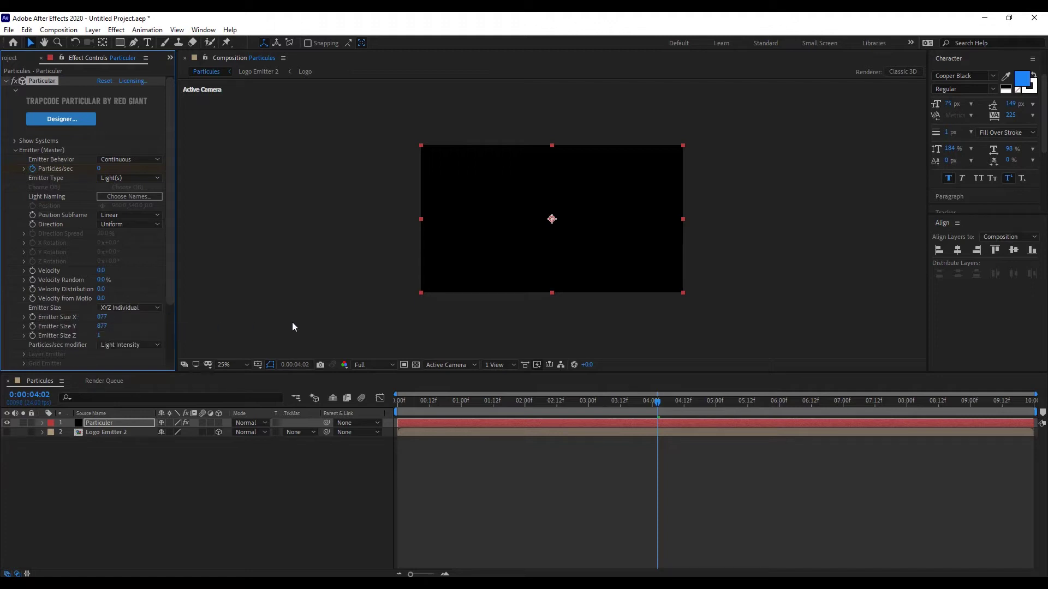
{"action": "left_click", "coordinate": [102, 317]}
{"action": "type", "text": "65"}
{"action": "key", "text": "Return"}
{"action": "left_click", "coordinate": [100, 327]}
{"action": "type", "text": "65"}
{"action": "key", "text": "Return"}
{"action": "left_click", "coordinate": [100, 336]}
{"action": "type", "text": "2"}
{"action": "key", "text": "Return"}
{"action": "left_click", "coordinate": [116, 179]}
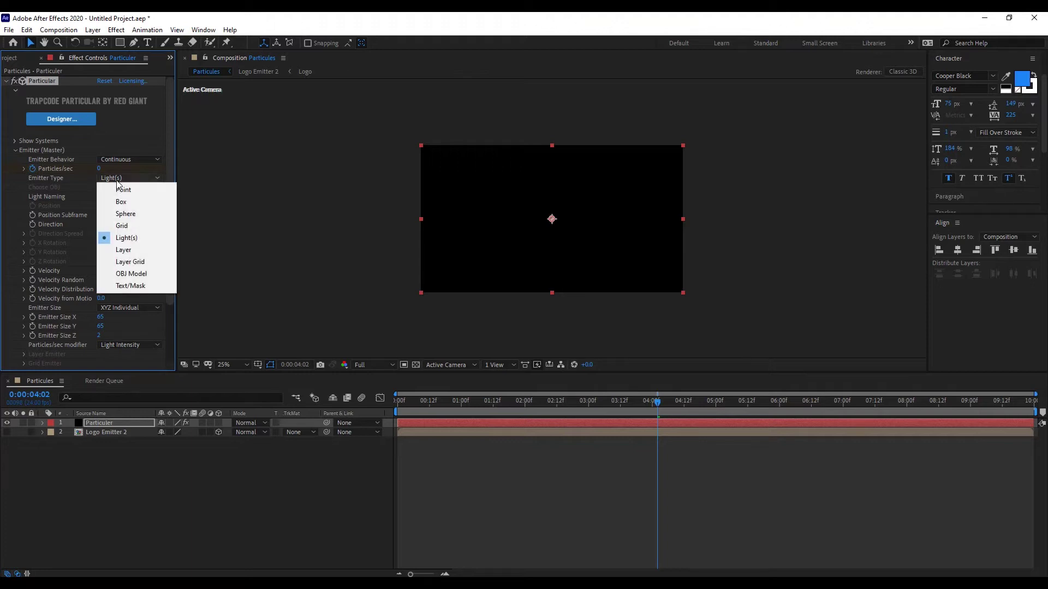
- Make Particular emit from a layer, using Logo Emitter 2 as the source
{"action": "left_click", "coordinate": [148, 250]}
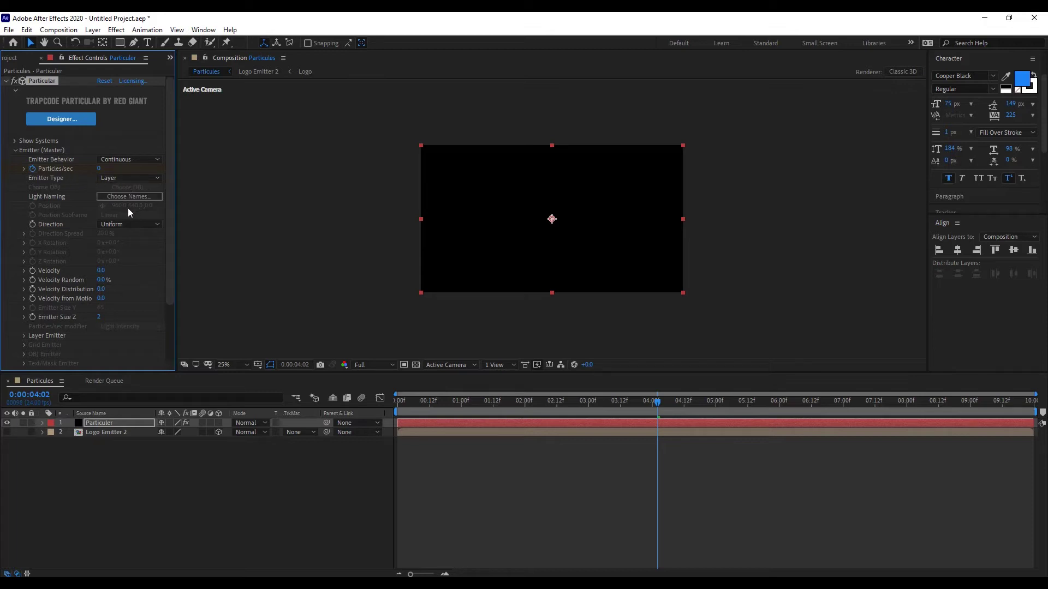
{"action": "left_click", "coordinate": [23, 337]}
{"action": "scroll", "coordinate": [155, 310], "scroll_direction": "down", "scroll_amount": 1}
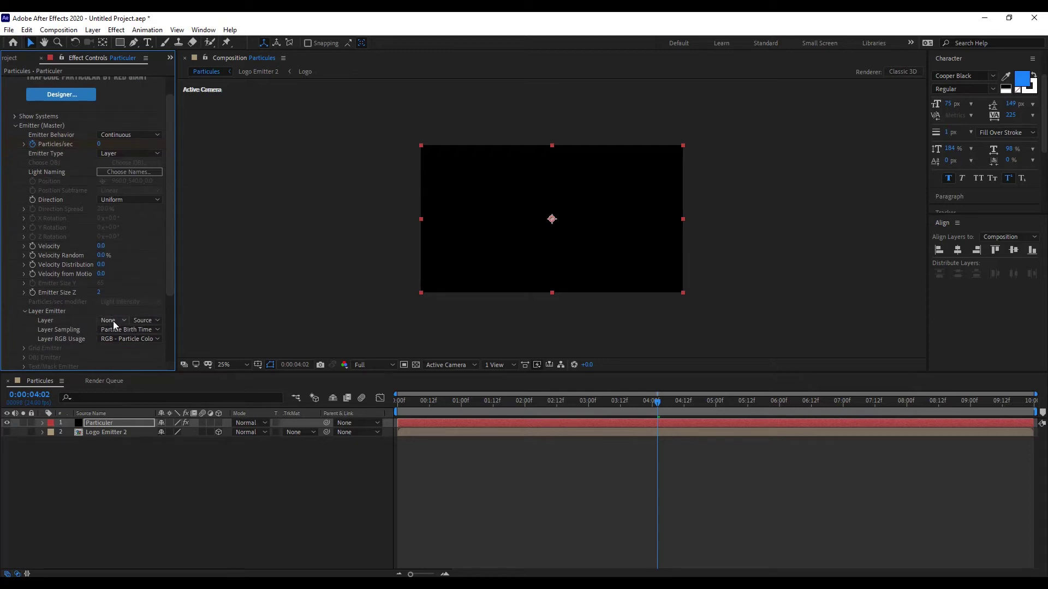
{"action": "left_click", "coordinate": [113, 321]}
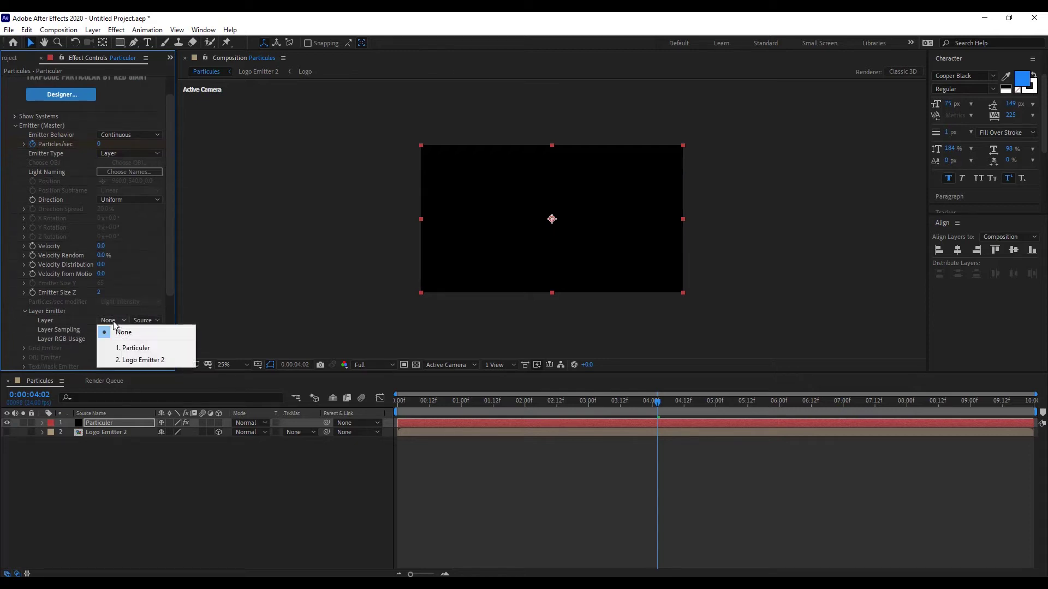
{"action": "left_click", "coordinate": [149, 360]}
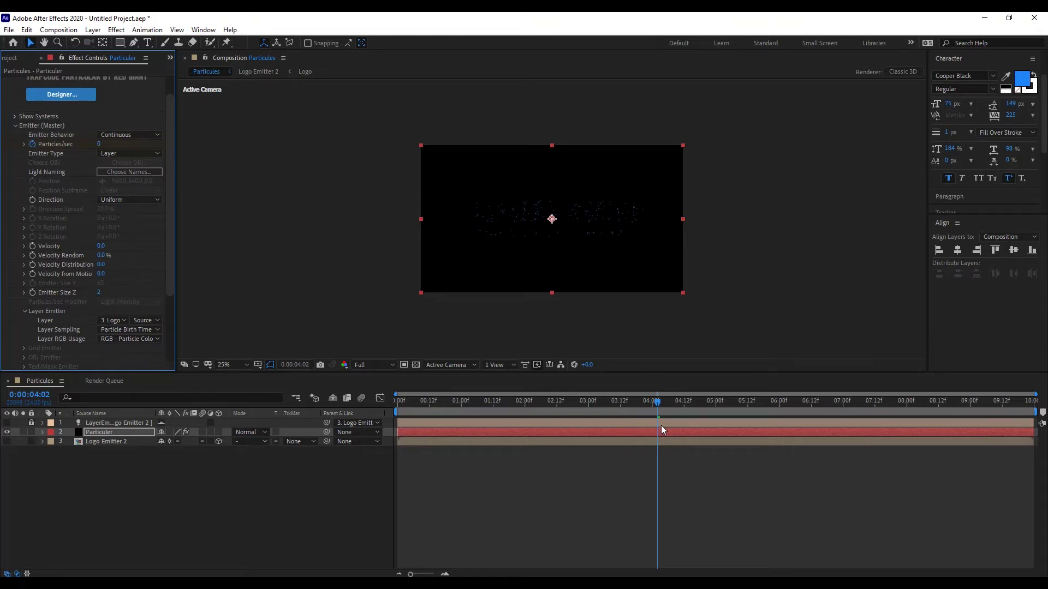
- Keep layer sampling at Particle Birth Time and raise Particles/sec to 4020
{"action": "mouse_move", "coordinate": [658, 403]}
{"action": "left_mouse_down"}
{"action": "mouse_move", "coordinate": [481, 415]}
{"action": "mouse_move", "coordinate": [685, 421]}
{"action": "left_mouse_up"}
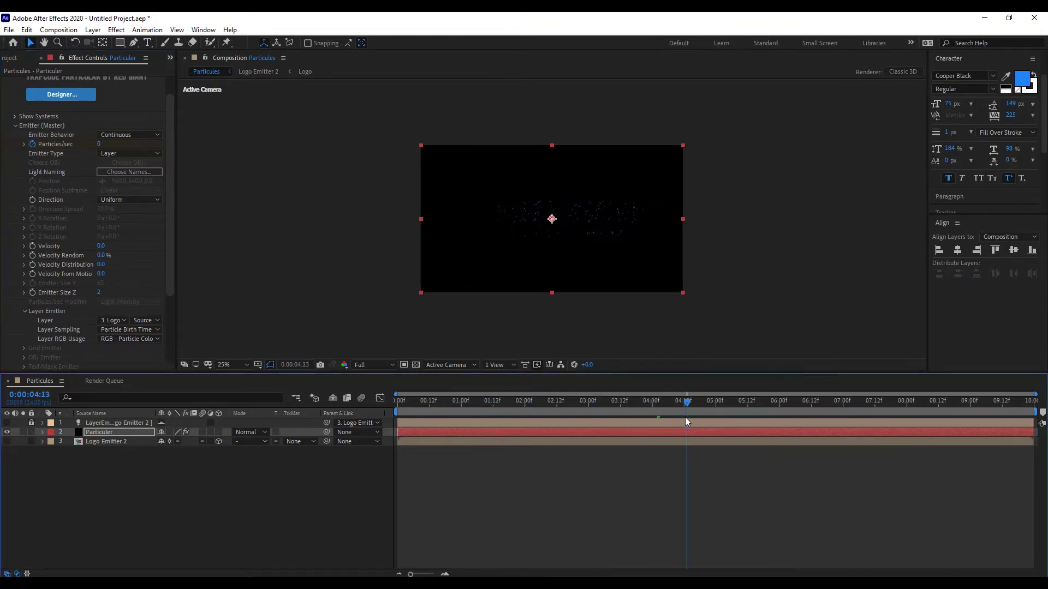
{"action": "left_click", "coordinate": [116, 330]}
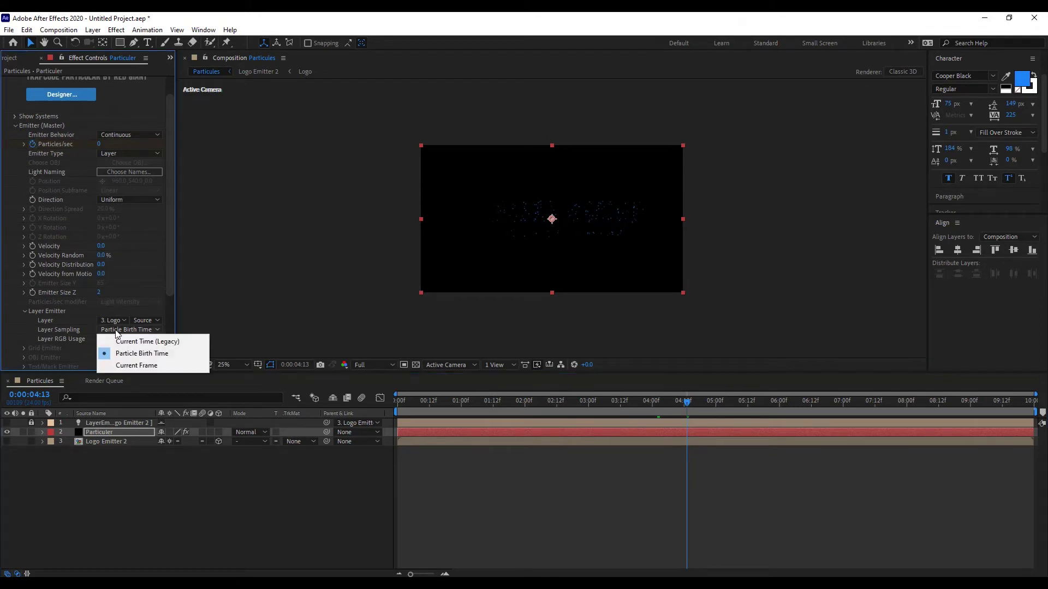
{"action": "left_click", "coordinate": [157, 354]}
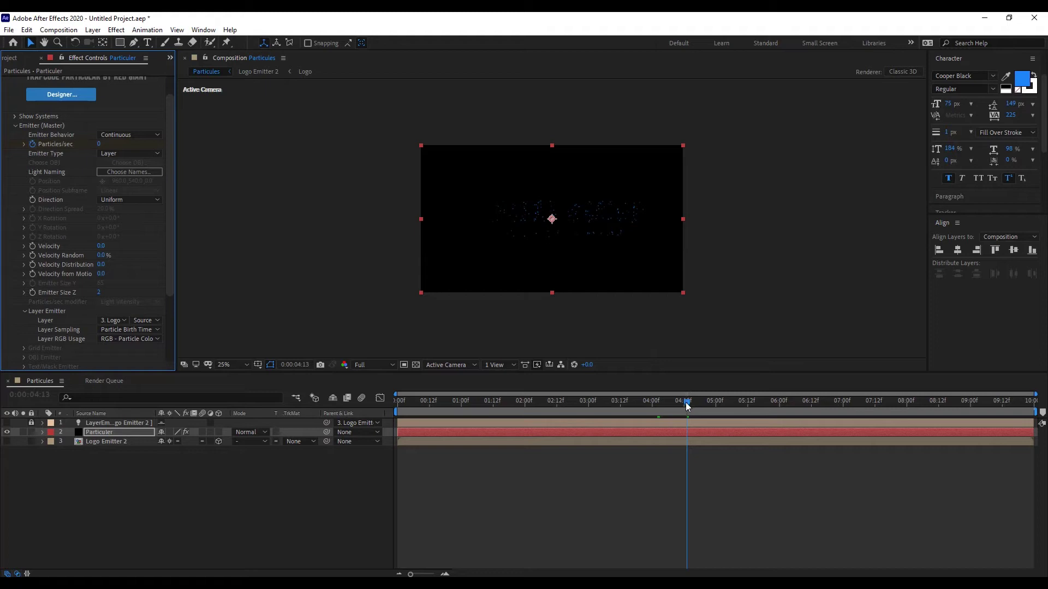
{"action": "left_click_drag", "start_coordinate": [685, 400], "coordinate": [740, 408]}
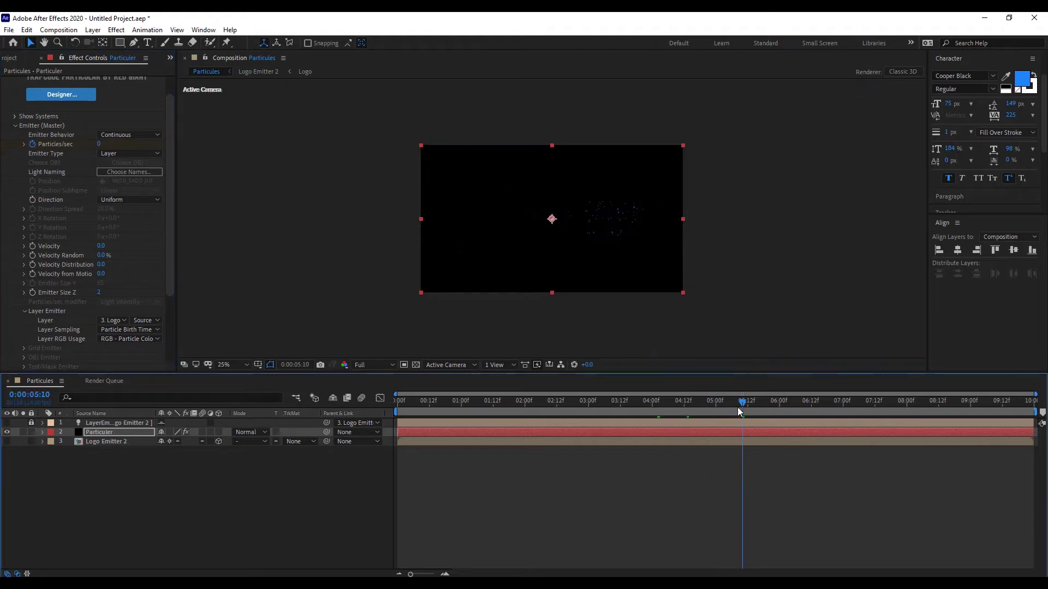
{"action": "mouse_move", "coordinate": [741, 402]}
{"action": "left_mouse_down"}
{"action": "mouse_move", "coordinate": [832, 401]}
{"action": "mouse_move", "coordinate": [843, 412]}
{"action": "mouse_move", "coordinate": [574, 404]}
{"action": "left_mouse_up"}
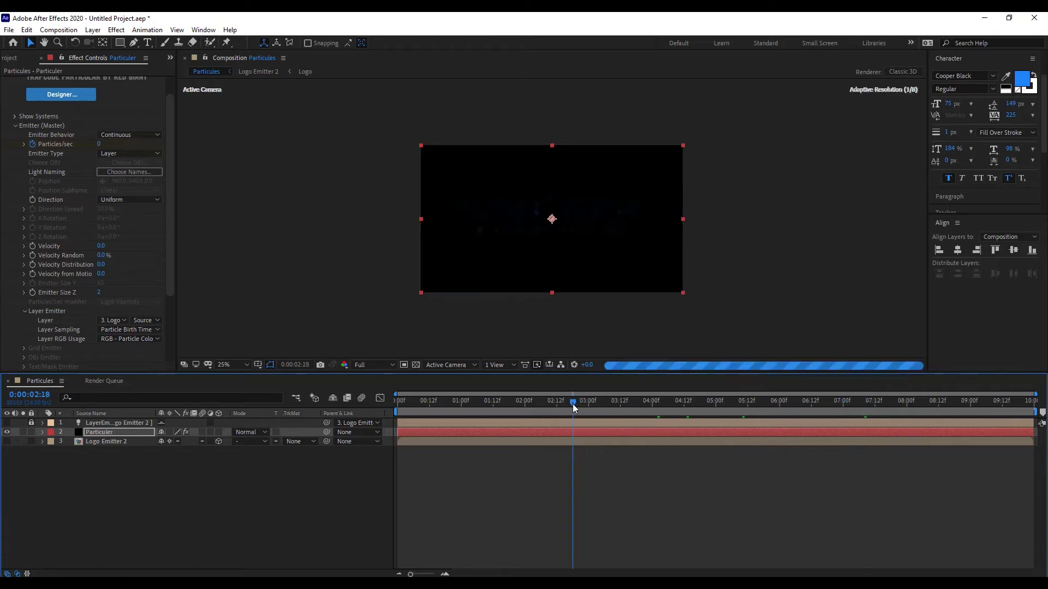
{"action": "left_click_drag", "start_coordinate": [103, 145], "coordinate": [132, 145]}
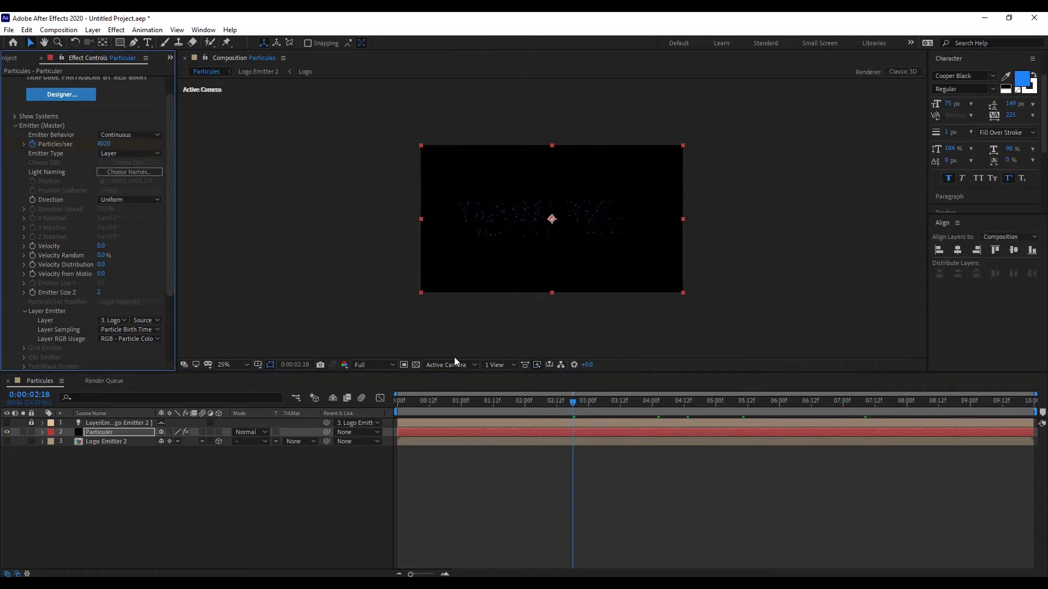
- Set the 4-second Particles/sec keyframe to 350000 and preview the dense logo reveal
{"action": "key", "text": "ctrl+z"}
{"action": "key", "text": "u"}
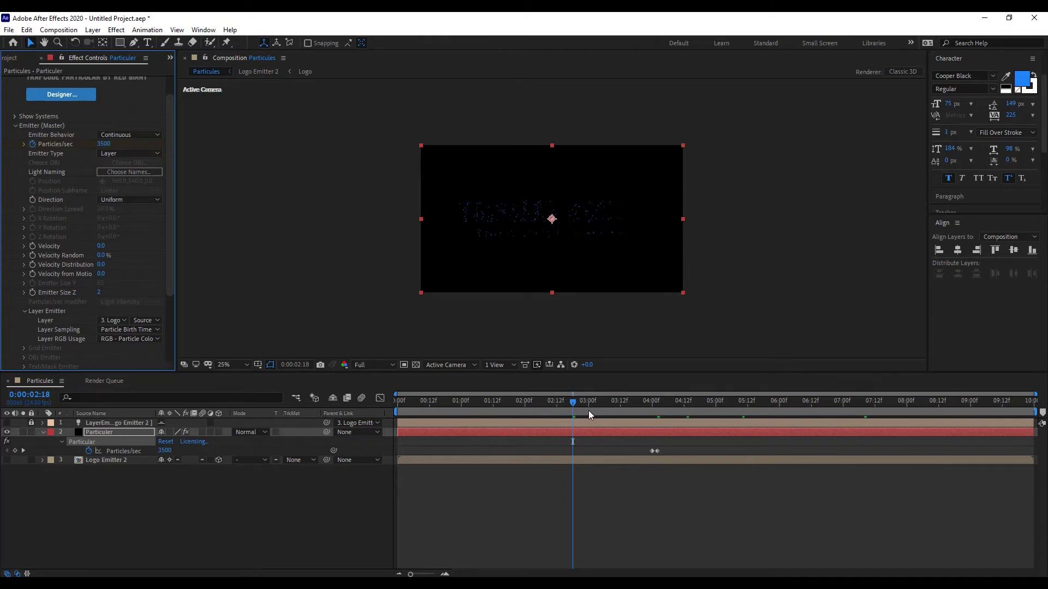
{"action": "mouse_move", "coordinate": [573, 406]}
{"action": "left_mouse_down"}
{"action": "mouse_move", "coordinate": [474, 408]}
{"action": "mouse_move", "coordinate": [650, 418]}
{"action": "left_mouse_up"}
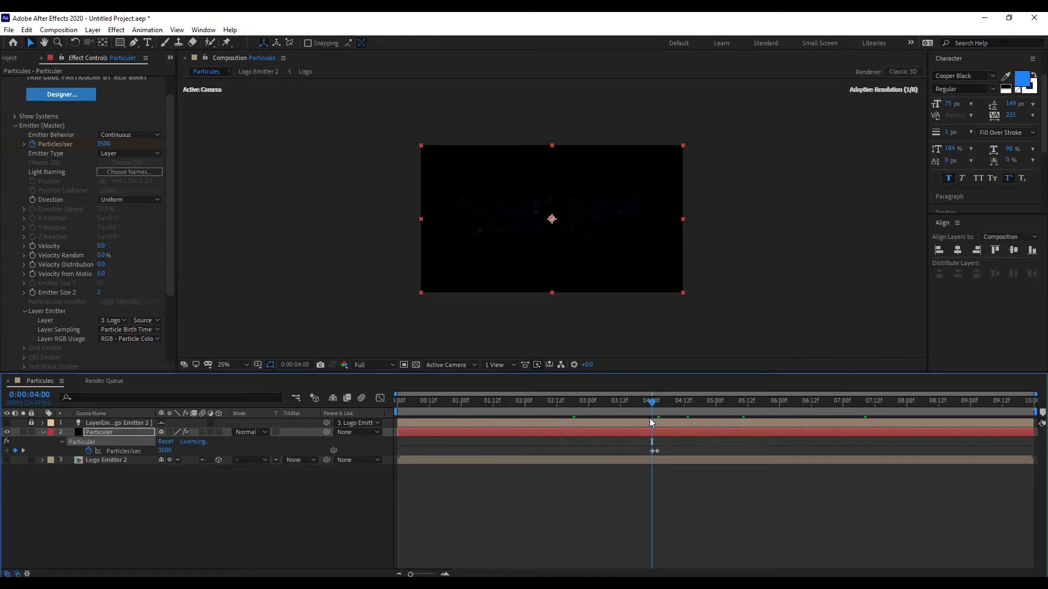
{"action": "left_click", "coordinate": [100, 140]}
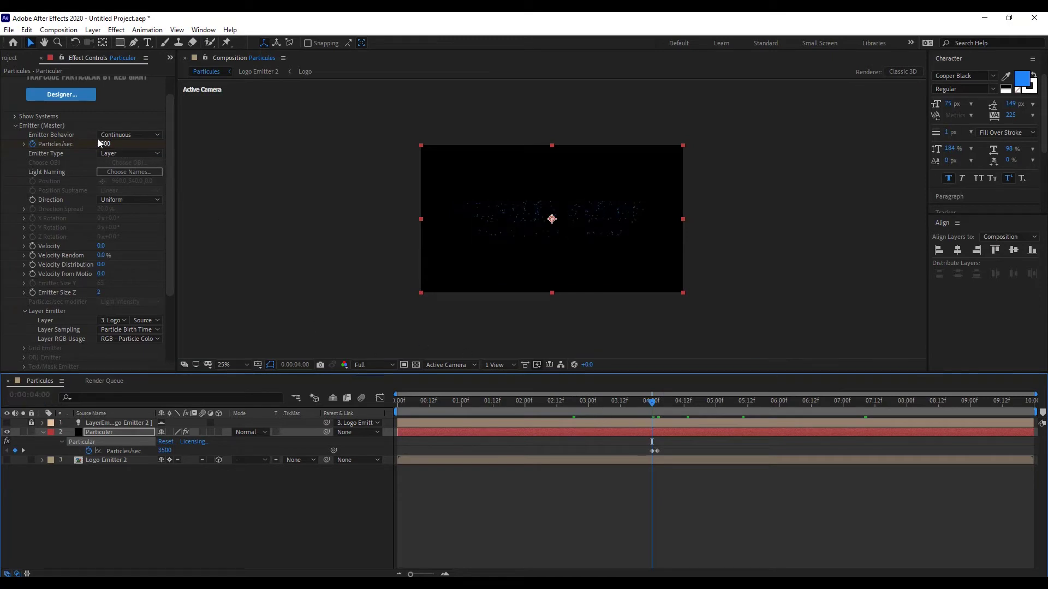
{"action": "type", "text": "350000"}
{"action": "key", "text": "Return"}
{"action": "key", "text": "space"}
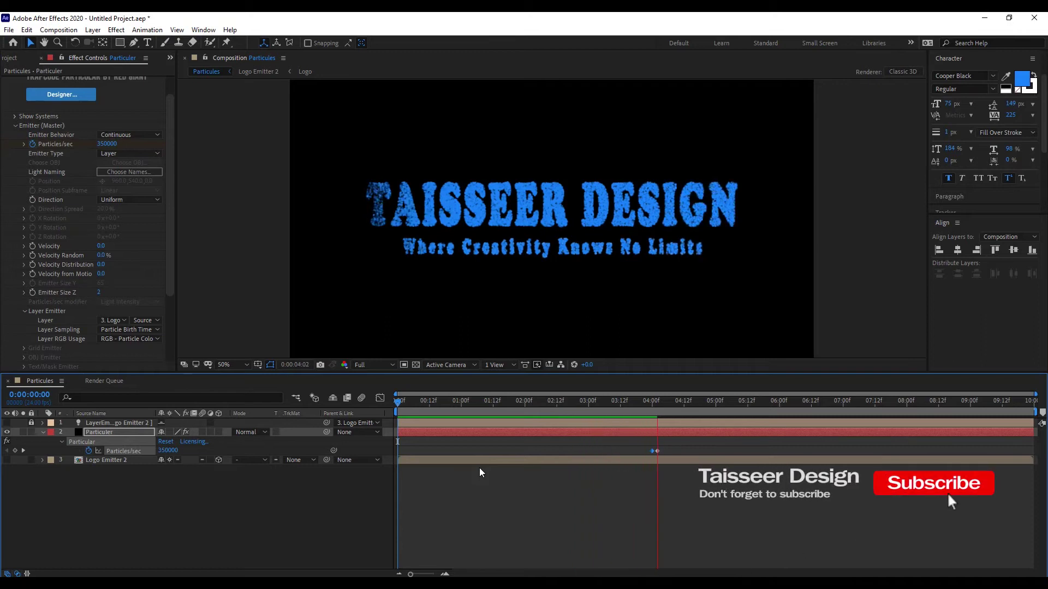
{"action": "left_click", "coordinate": [15, 125]}
{"action": "left_click", "coordinate": [16, 152]}
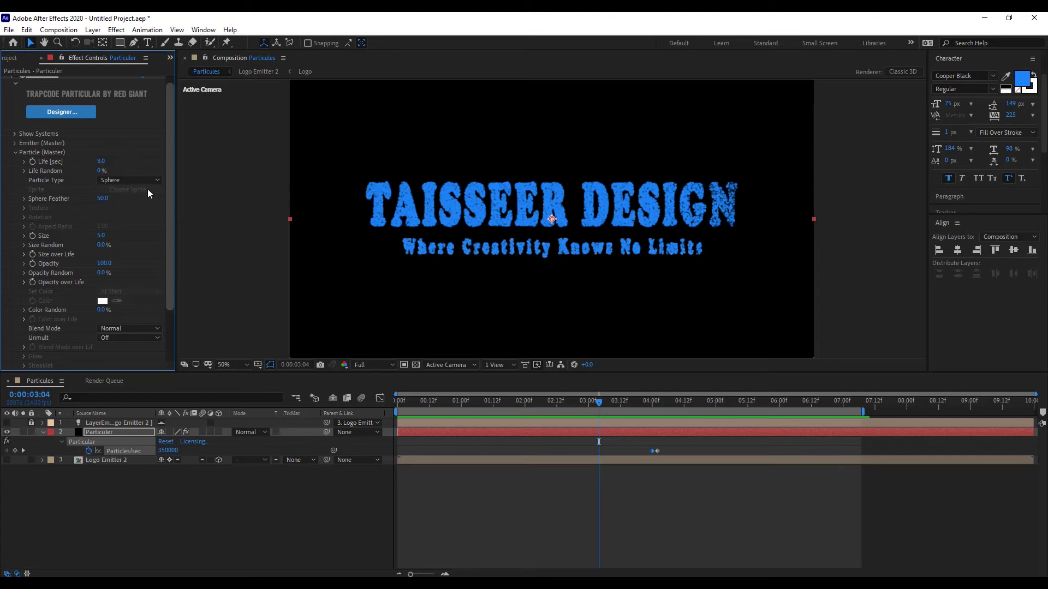
- Set Life Random to 80%, Sphere Feather to 100 and particle Size to 2
{"action": "left_click", "coordinate": [101, 171]}
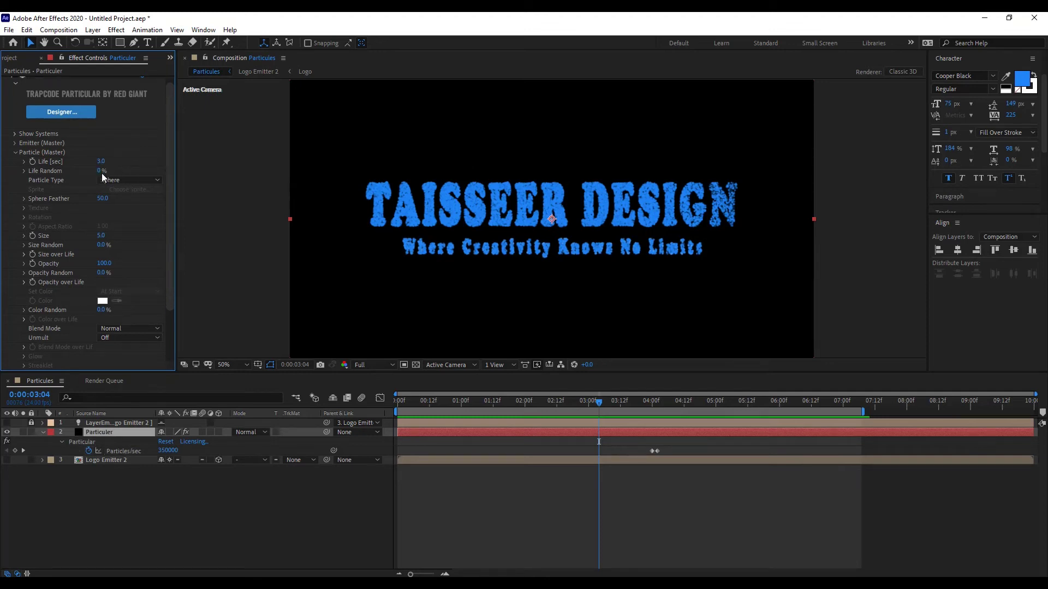
{"action": "type", "text": "80"}
{"action": "key", "text": "Return"}
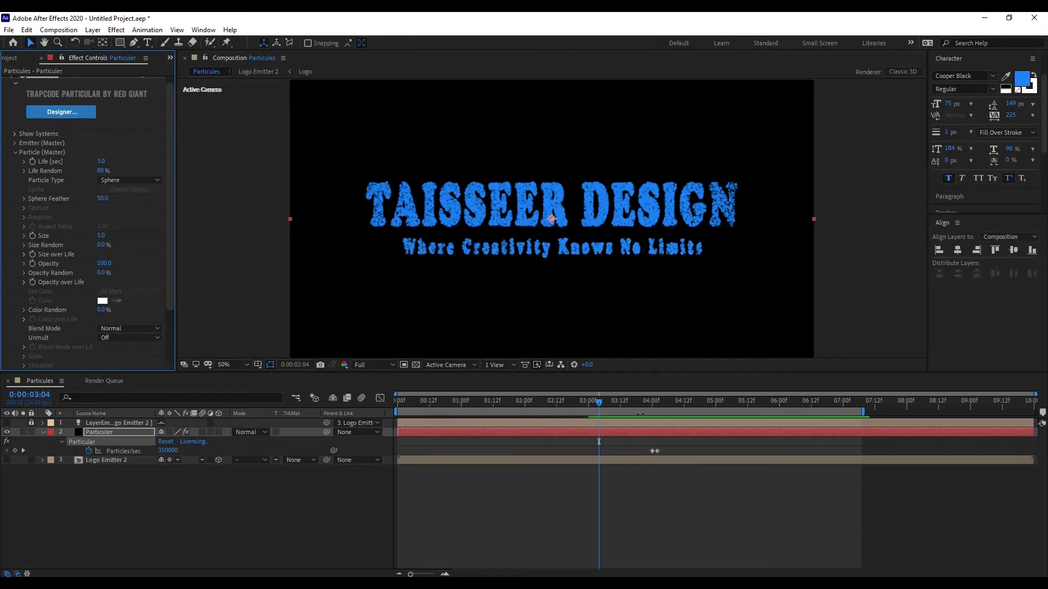
{"action": "mouse_move", "coordinate": [598, 402]}
{"action": "left_mouse_down"}
{"action": "mouse_move", "coordinate": [533, 407]}
{"action": "mouse_move", "coordinate": [559, 402]}
{"action": "left_mouse_up"}
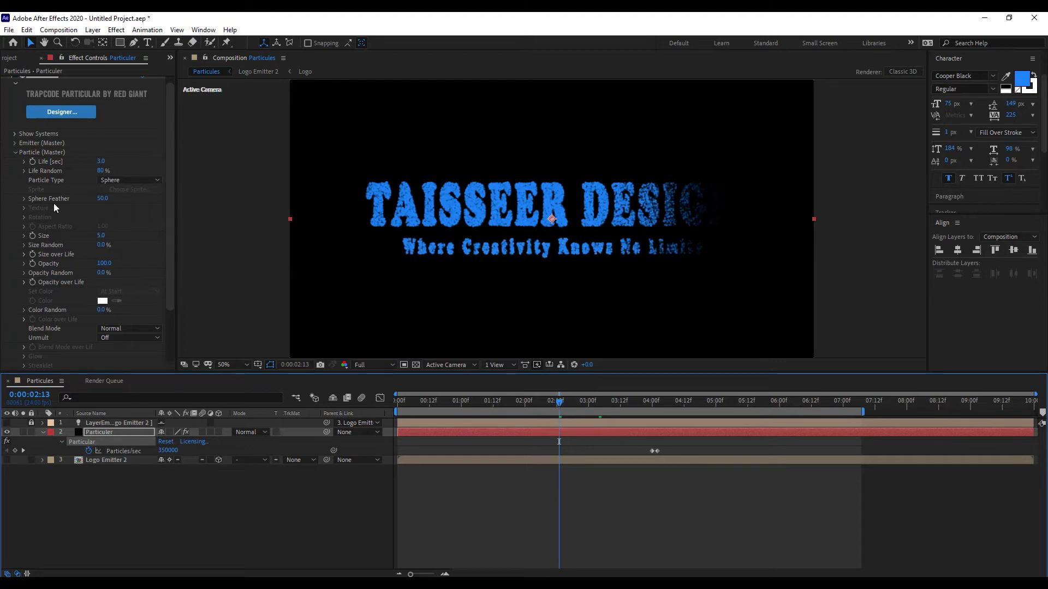
{"action": "left_click_drag", "start_coordinate": [102, 198], "coordinate": [136, 199]}
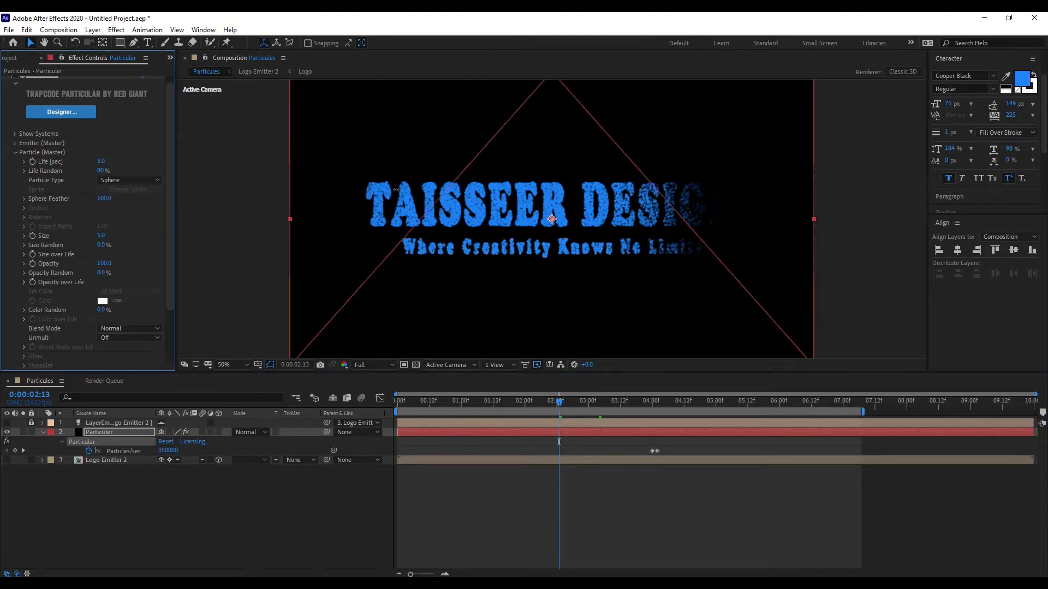
{"action": "left_click", "coordinate": [102, 236]}
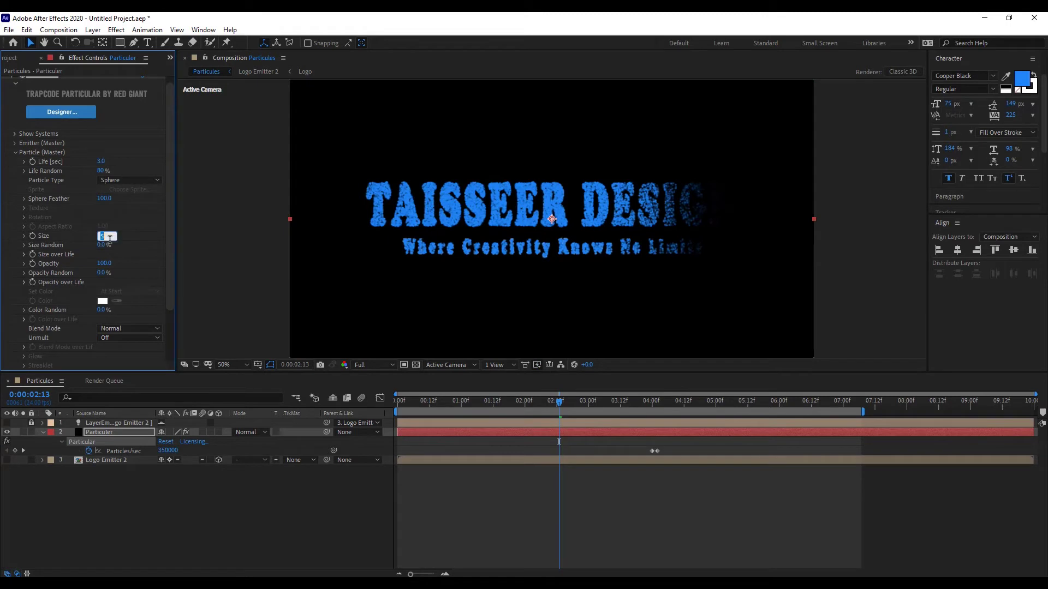
{"action": "type", "text": "2"}
{"action": "key", "text": "Return"}
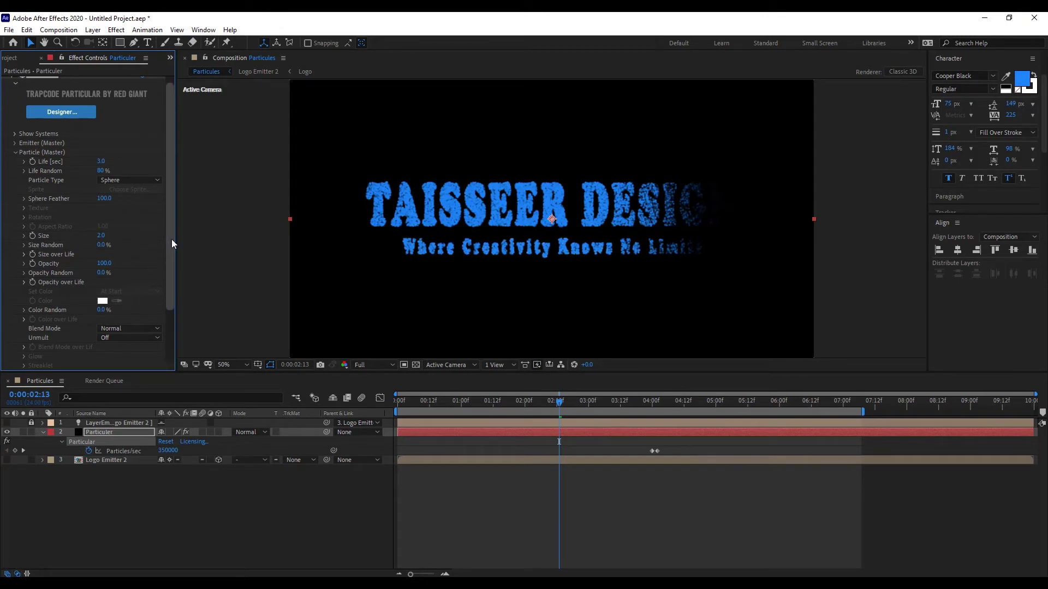
- Apply the ramp-down Opacity over Life preset and set the Blend Mode to Add
{"action": "left_click", "coordinate": [23, 284]}
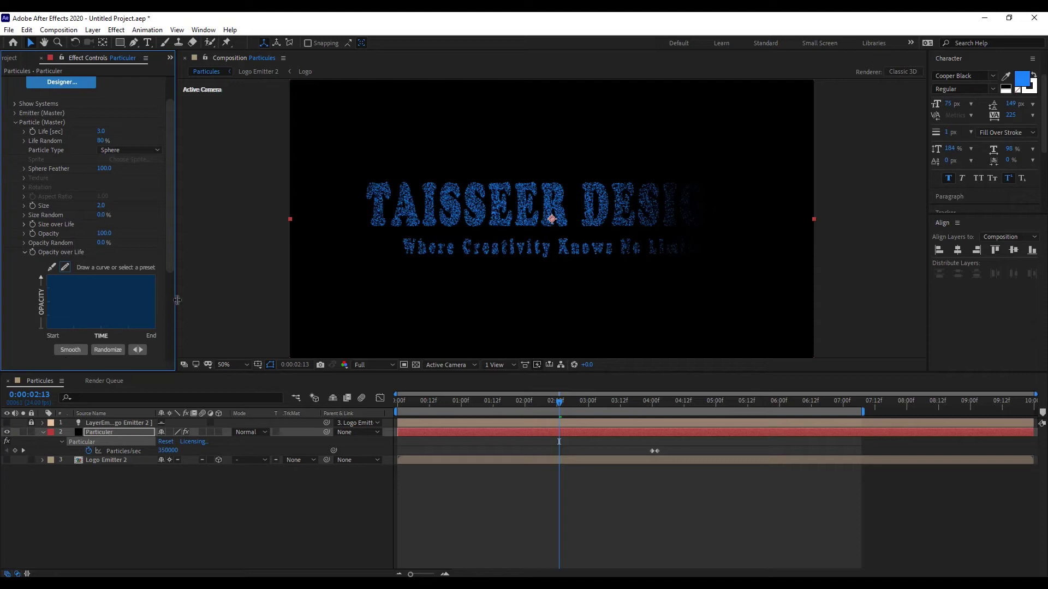
{"action": "left_click_drag", "start_coordinate": [174, 299], "coordinate": [225, 298]}
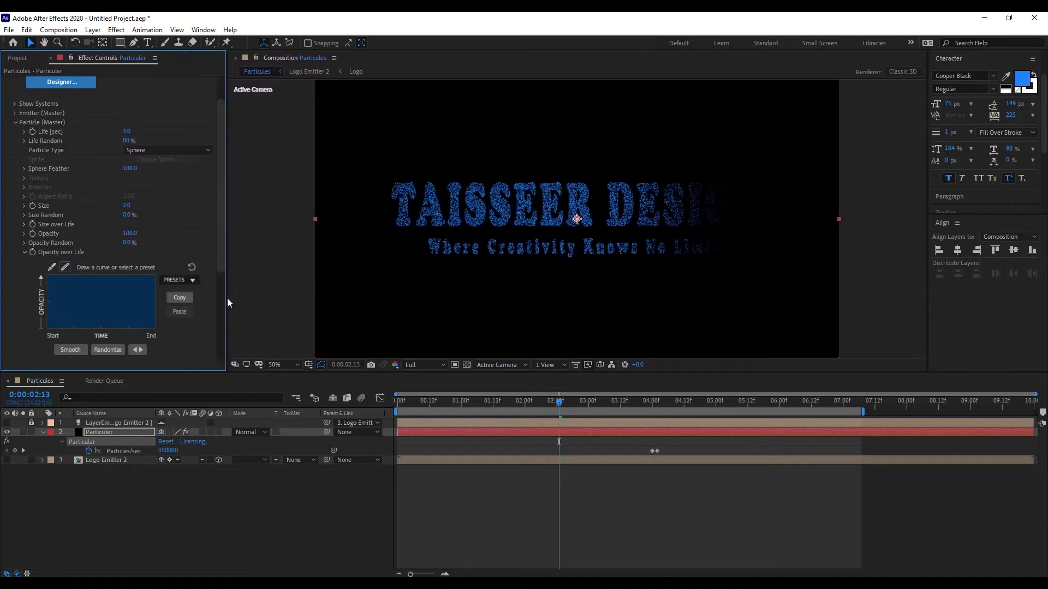
{"action": "left_click", "coordinate": [191, 280]}
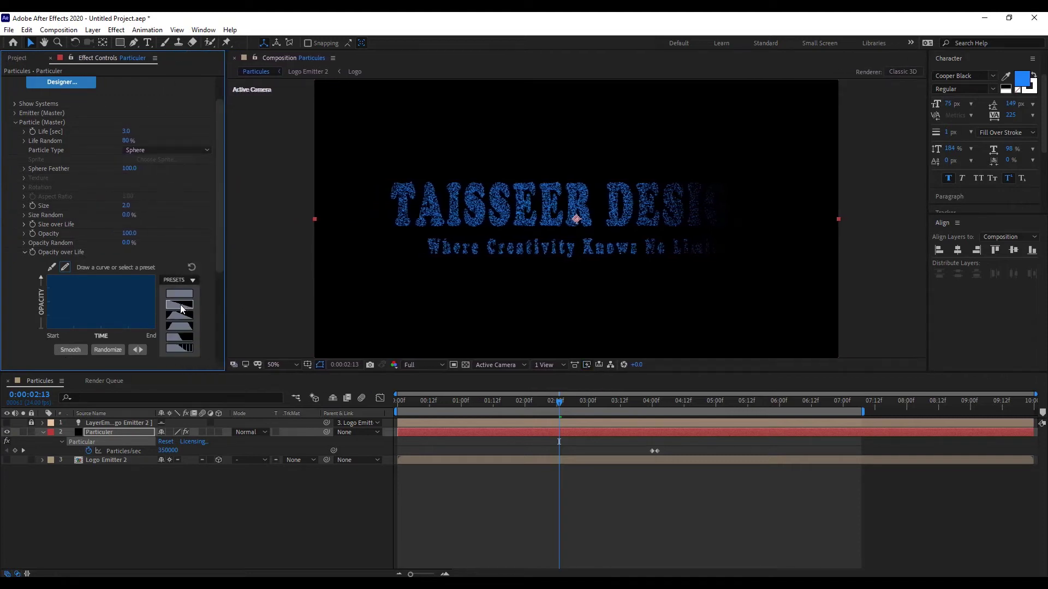
{"action": "left_click", "coordinate": [180, 305]}
{"action": "scroll", "coordinate": [126, 283], "scroll_direction": "down", "scroll_amount": 4}
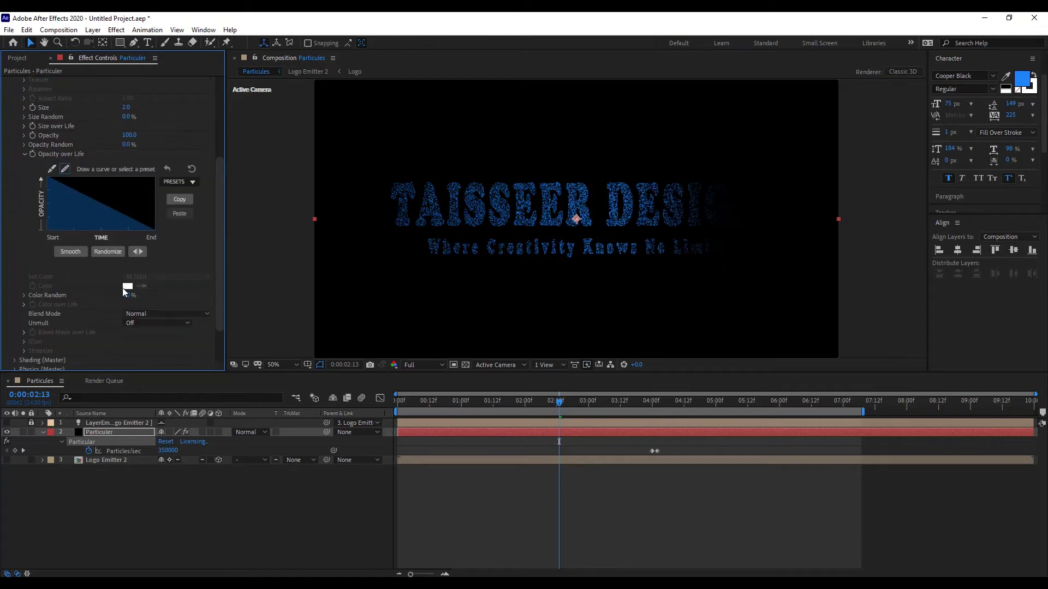
{"action": "left_click", "coordinate": [153, 313]}
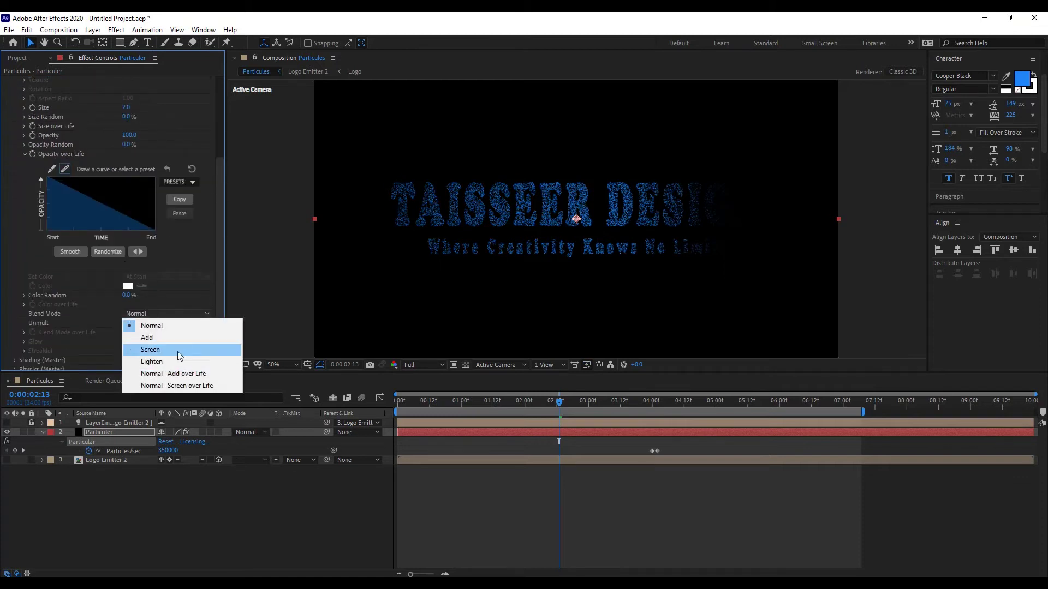
{"action": "left_click", "coordinate": [179, 338]}
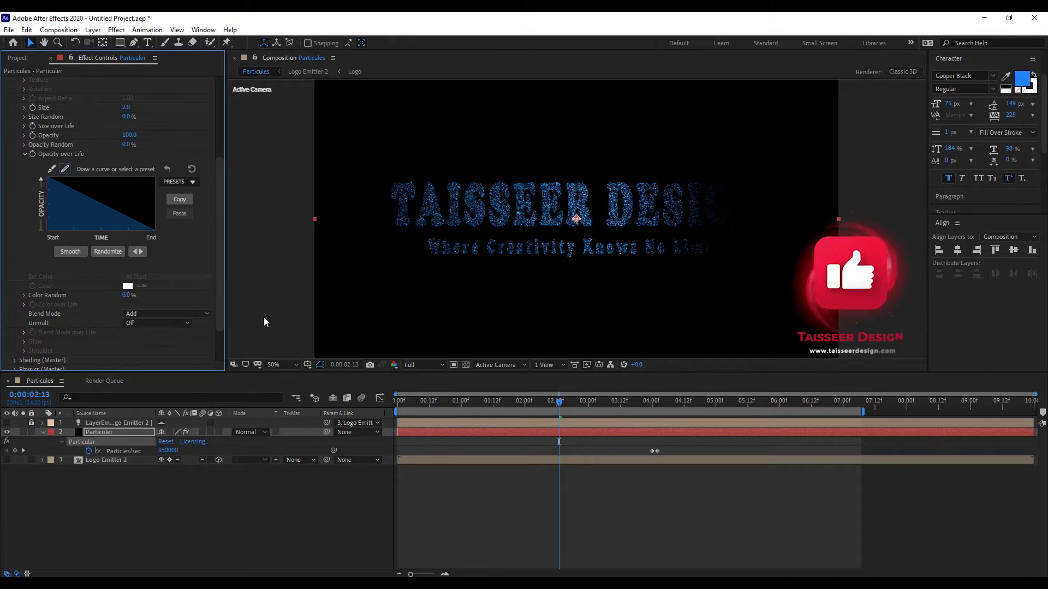
{"action": "scroll", "coordinate": [109, 262], "scroll_direction": "up", "scroll_amount": 5}
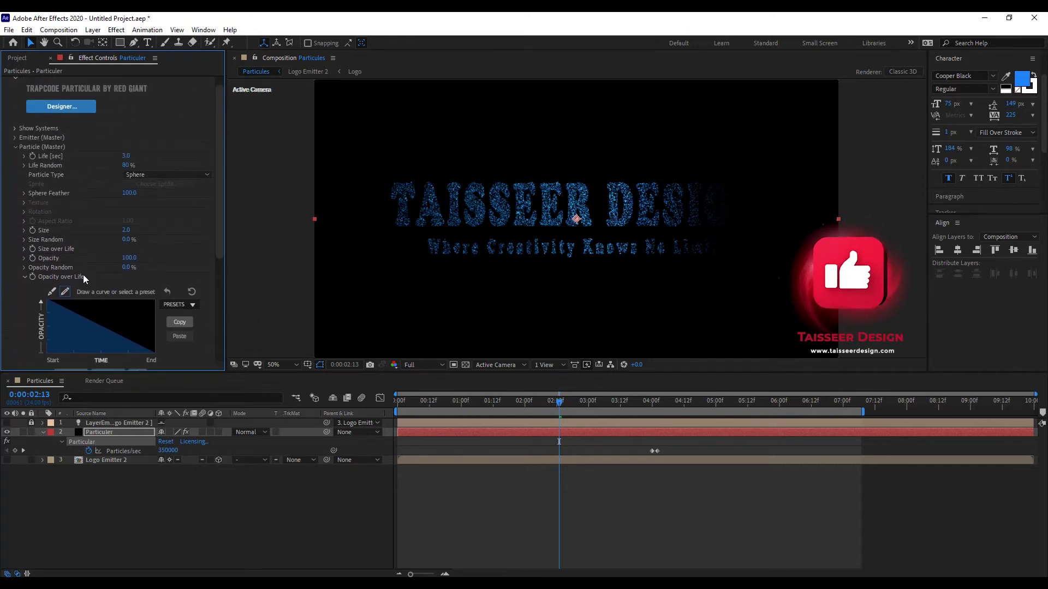
{"action": "scroll", "coordinate": [81, 274], "scroll_direction": "up", "scroll_amount": 1}
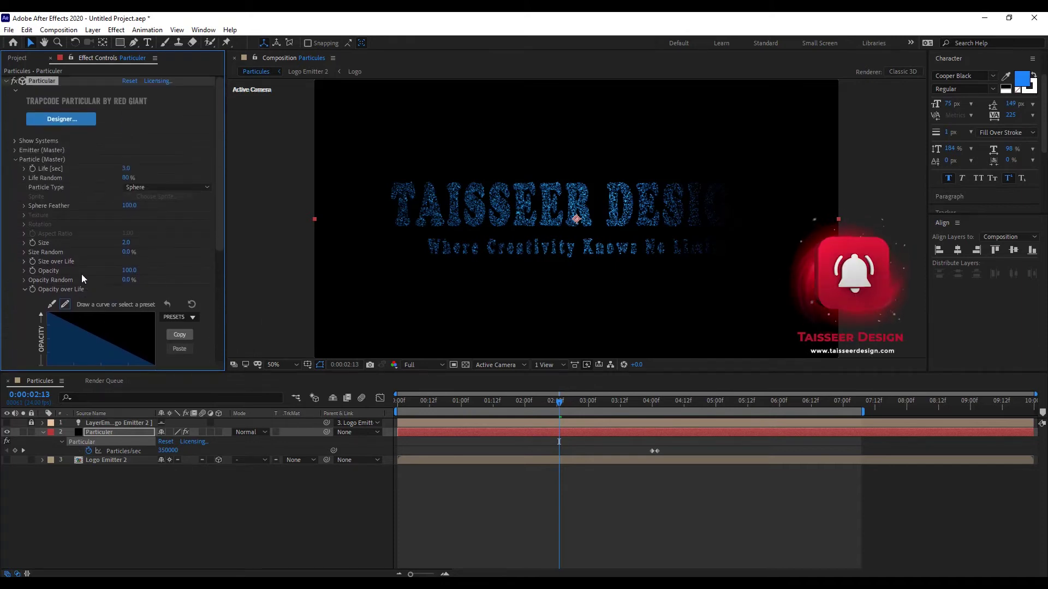
{"action": "left_click", "coordinate": [15, 159]}
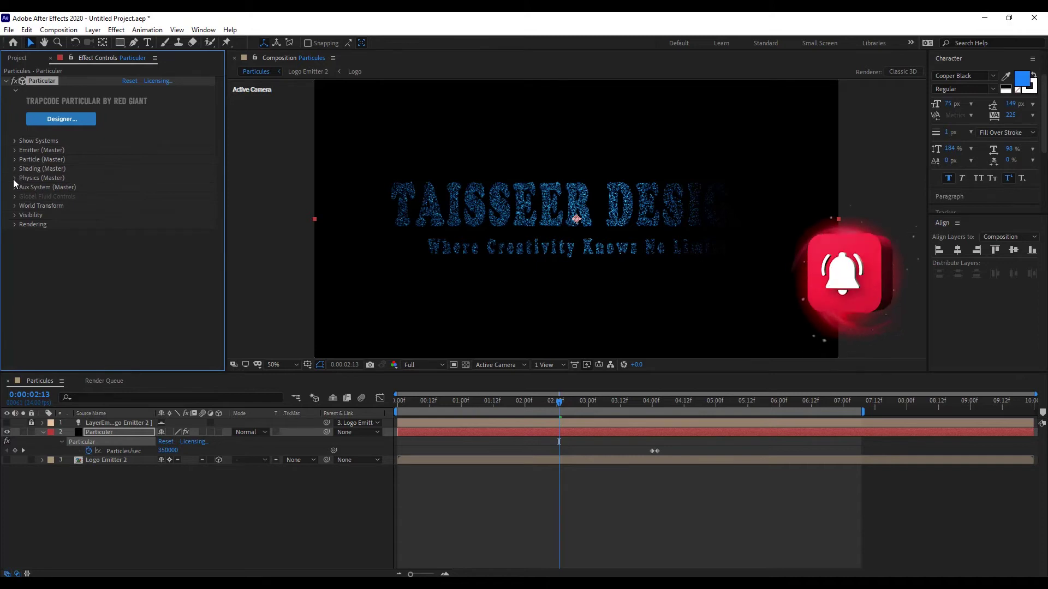
- In Particular's Physics > Air, set Wind X to 80 and Wind Y to -80
{"action": "left_click", "coordinate": [14, 179]}
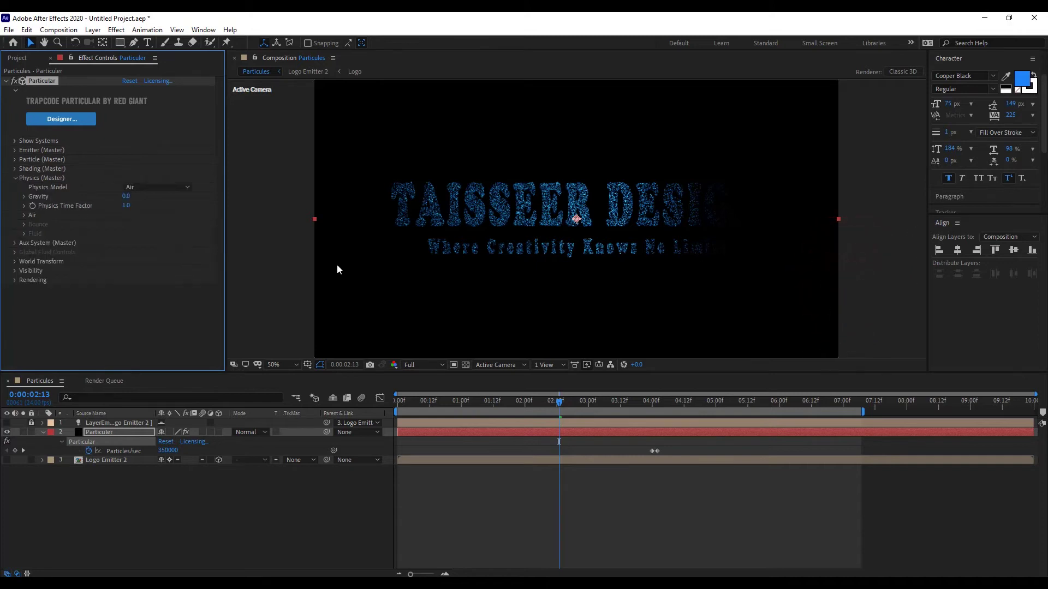
{"action": "left_click", "coordinate": [23, 218]}
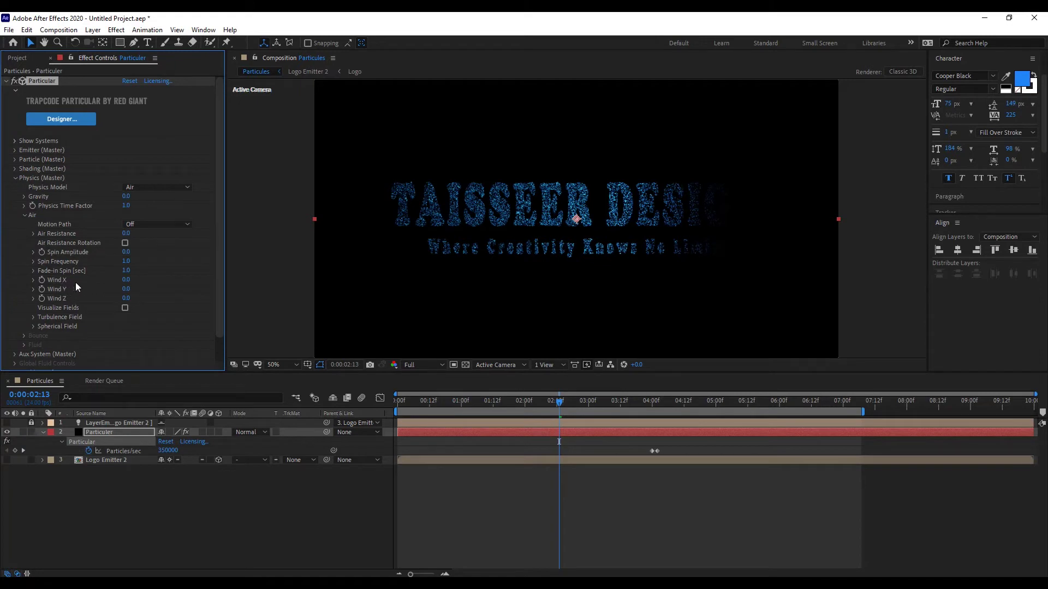
{"action": "left_click", "coordinate": [131, 280]}
{"action": "type", "text": "80"}
{"action": "key", "text": "Tab"}
{"action": "type", "text": "-9"}
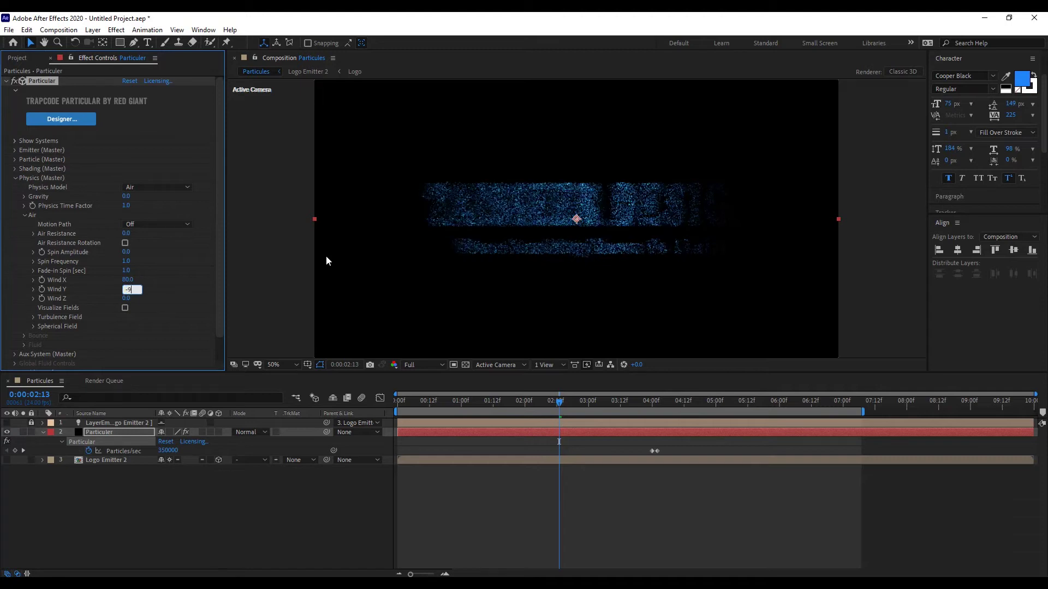
{"action": "key", "text": "BackSpace"}
{"action": "type", "text": "80"}
{"action": "key", "text": "Return"}
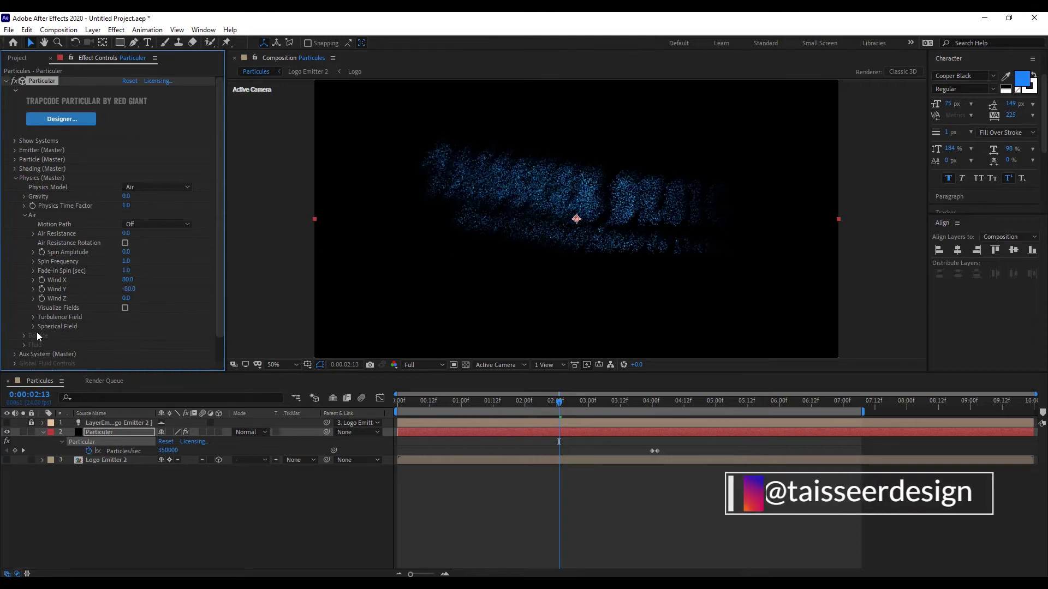
- Expand the Turbulence Field and set its Affect Size to 2
{"action": "left_click", "coordinate": [32, 318]}
{"action": "scroll", "coordinate": [31, 320], "scroll_direction": "down", "scroll_amount": 3}
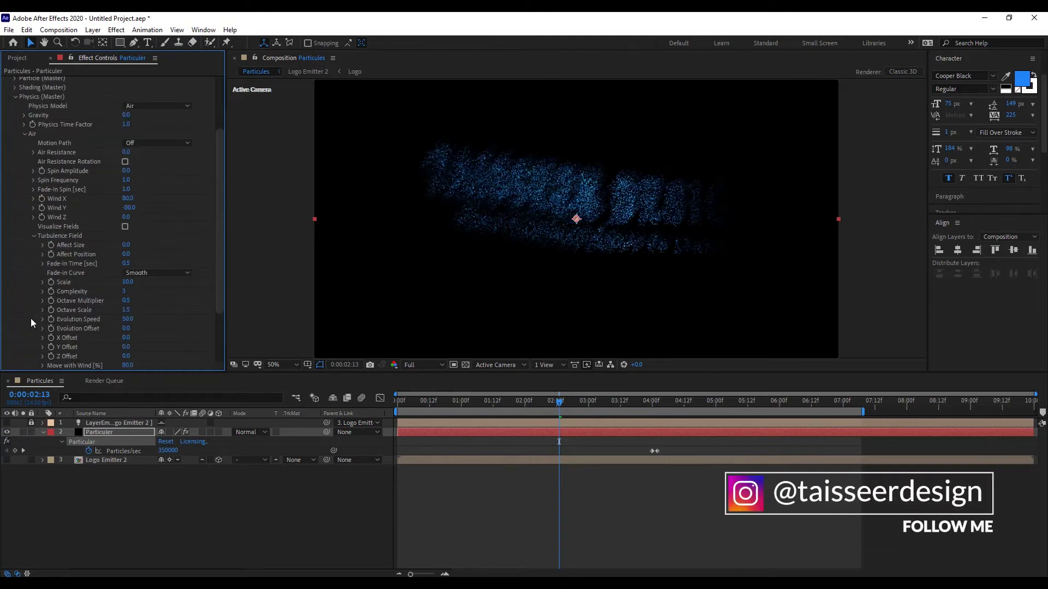
{"action": "left_click", "coordinate": [126, 245]}
{"action": "type", "text": "2"}
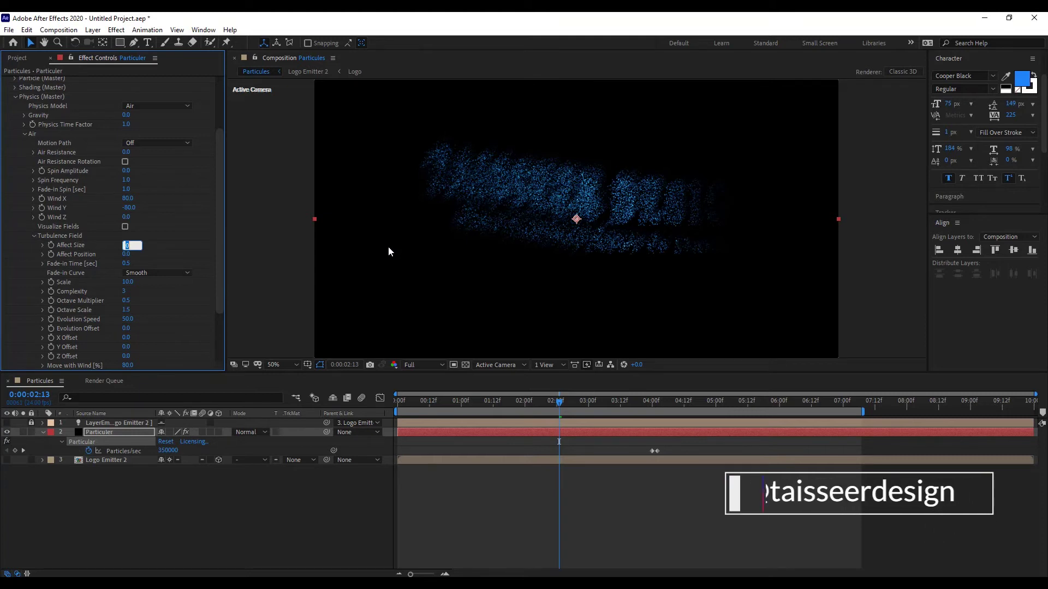
{"action": "key", "text": "Return"}
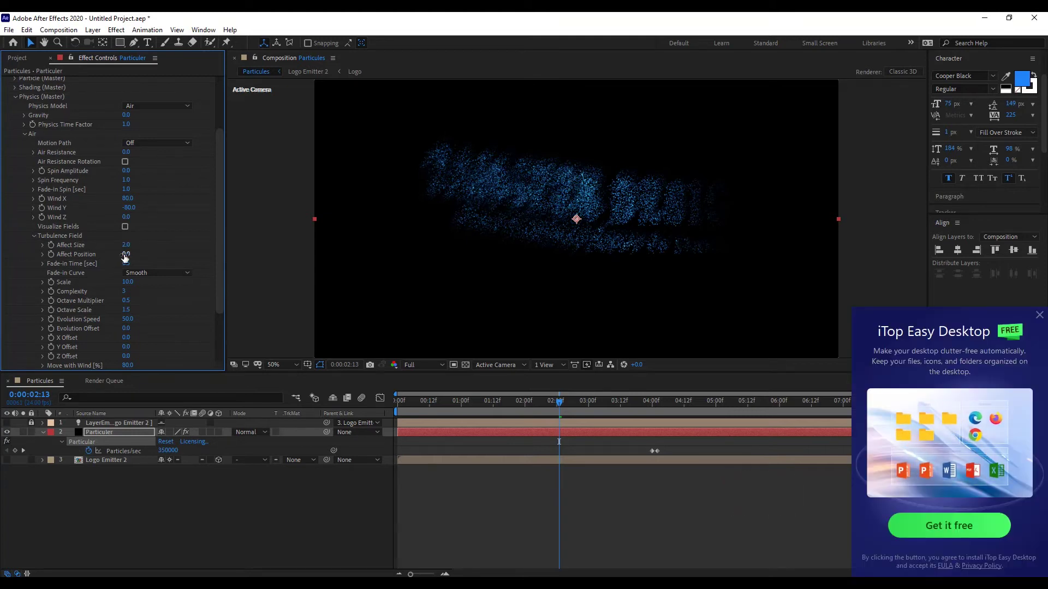
- Scrub the turbulence Affect Position up to about 159, dismissing an ad popup along the way
{"action": "left_click_drag", "start_coordinate": [125, 254], "coordinate": [163, 261]}
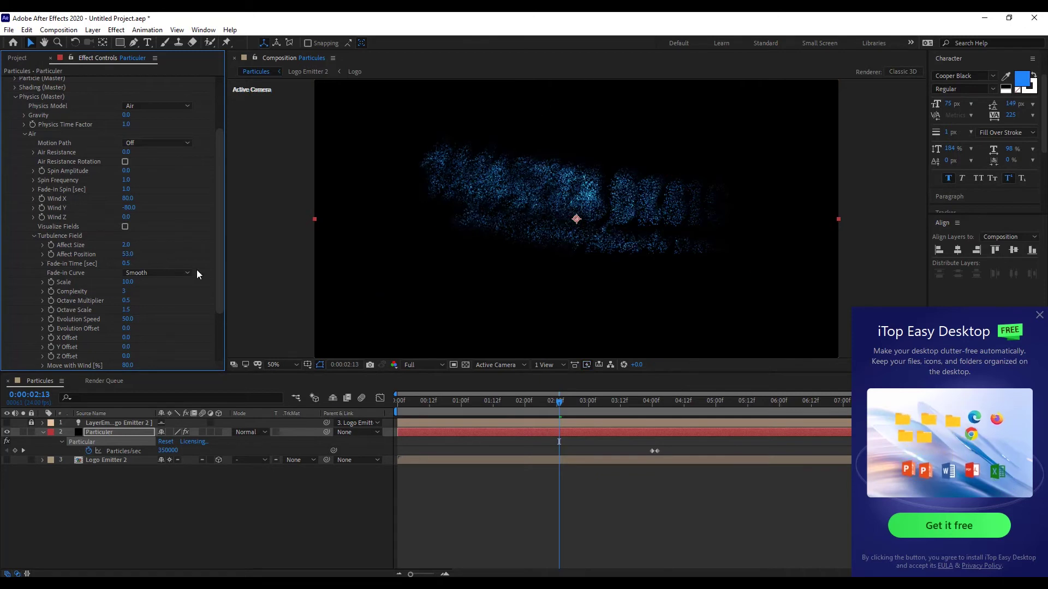
{"action": "left_click", "coordinate": [1039, 315]}
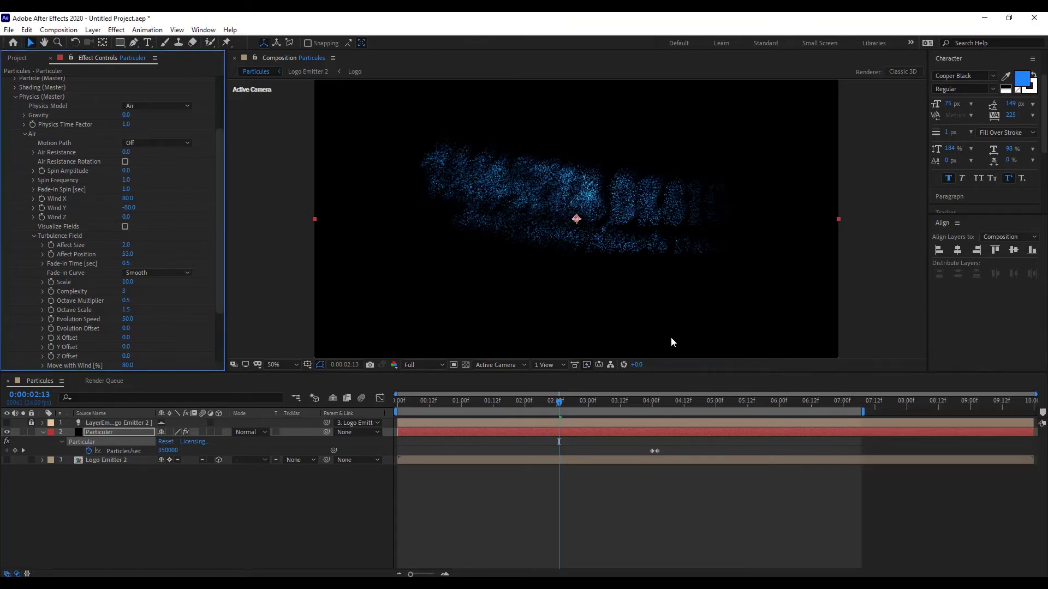
{"action": "left_click_drag", "start_coordinate": [128, 255], "coordinate": [178, 257]}
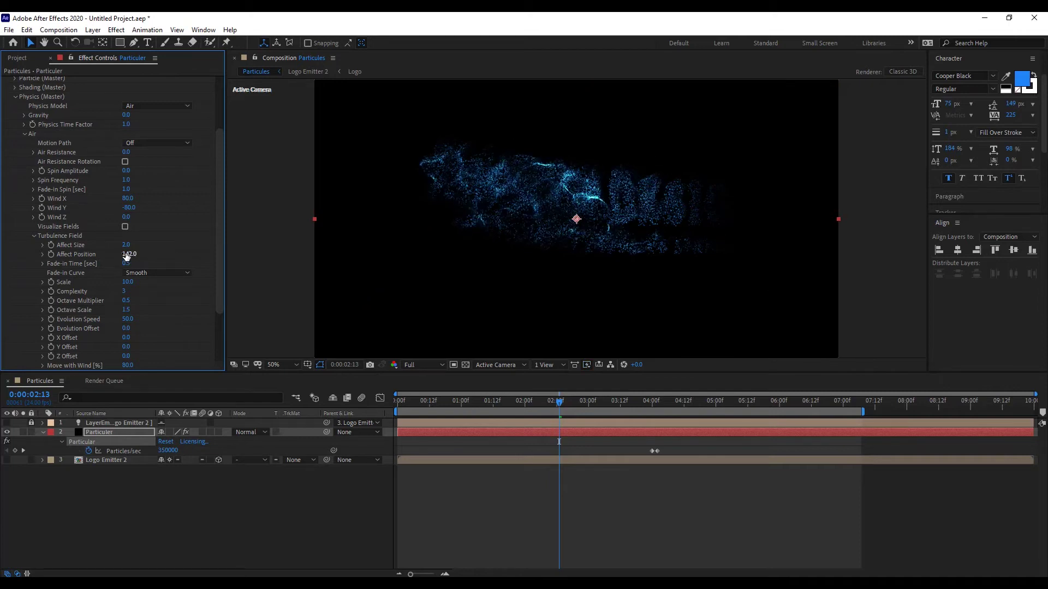
{"action": "left_click_drag", "start_coordinate": [126, 255], "coordinate": [137, 257]}
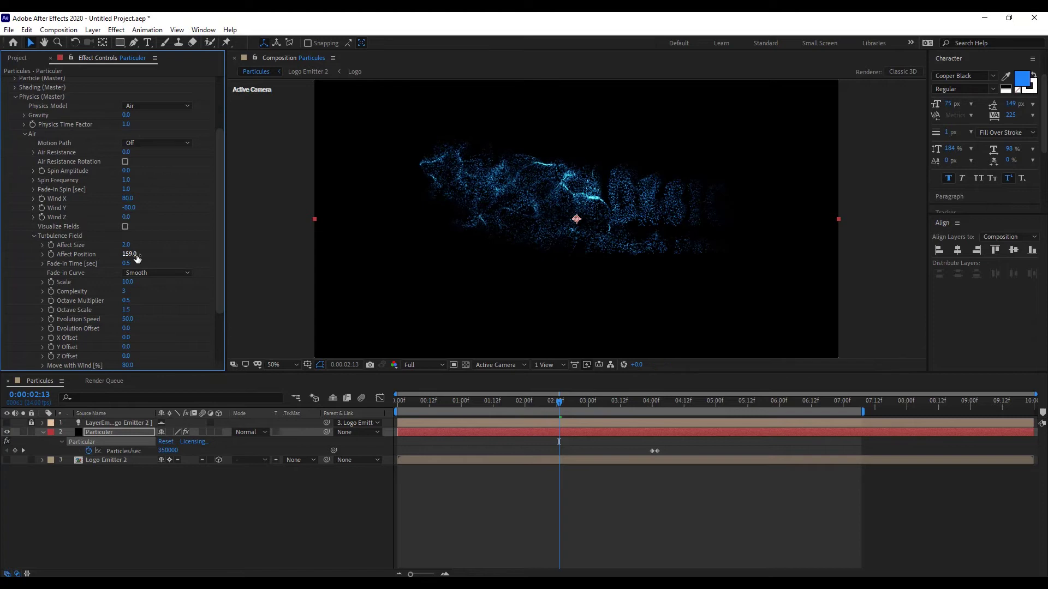
{"action": "left_click", "coordinate": [130, 254]}
- Commit Affect Position 145, then expand the duplicated layer's particle and physics settings
{"action": "type", "text": "145"}
{"action": "key", "text": "Return"}
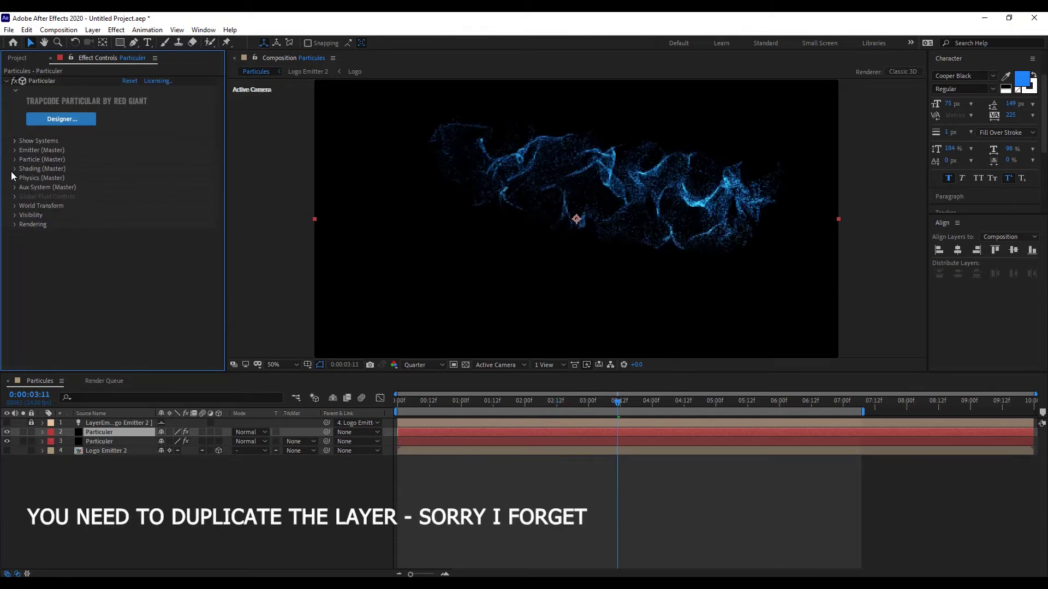
{"action": "left_click", "coordinate": [14, 160]}
{"action": "scroll", "coordinate": [41, 228], "scroll_direction": "down", "scroll_amount": 1}
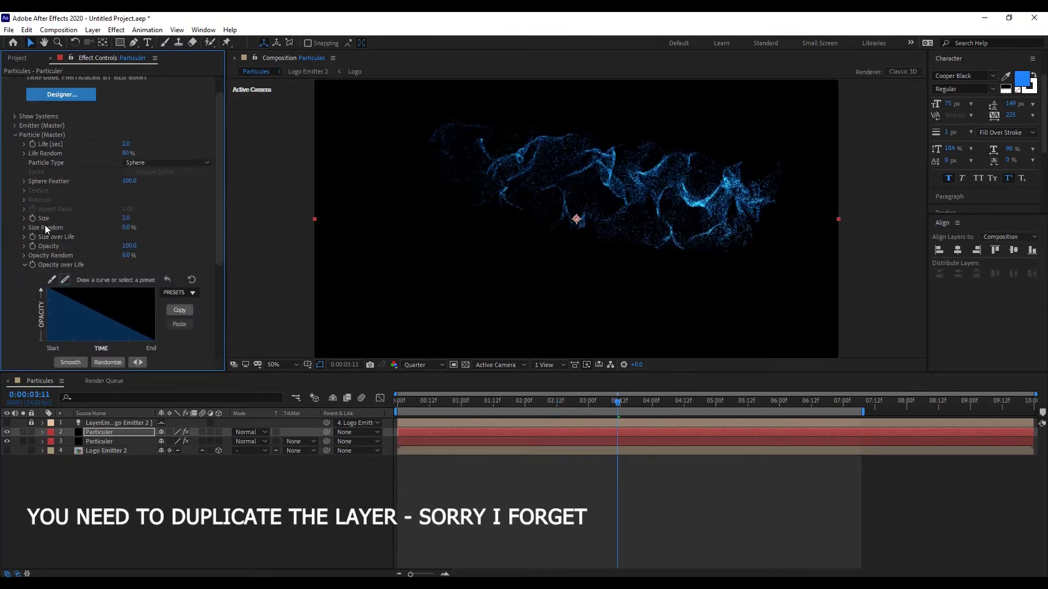
{"action": "scroll", "coordinate": [47, 222], "scroll_direction": "down", "scroll_amount": 1}
{"action": "scroll", "coordinate": [48, 218], "scroll_direction": "up", "scroll_amount": 1}
{"action": "scroll", "coordinate": [48, 217], "scroll_direction": "down", "scroll_amount": 3}
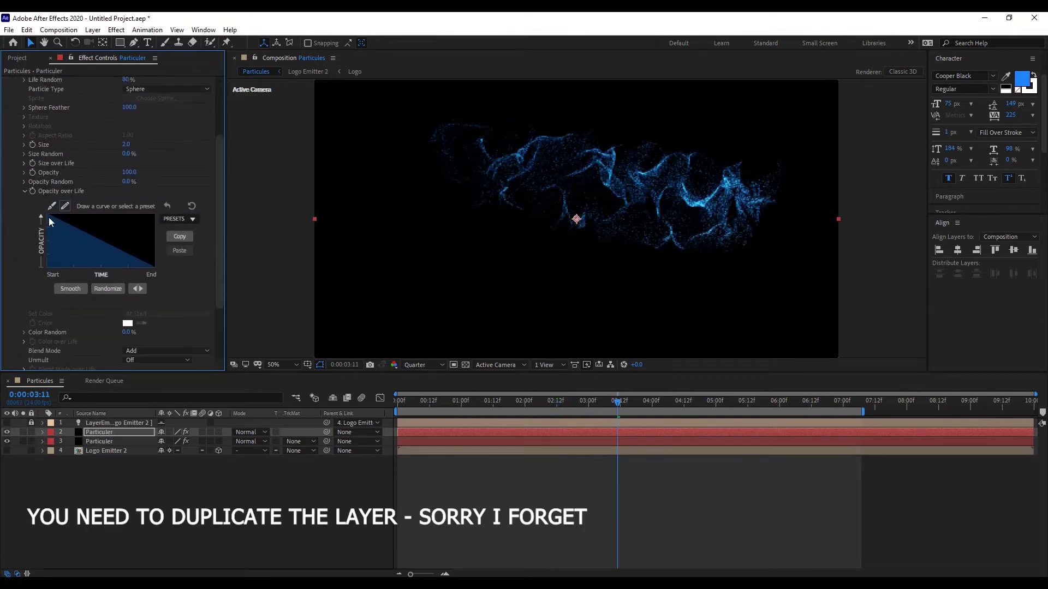
{"action": "scroll", "coordinate": [48, 217], "scroll_direction": "down", "scroll_amount": 3}
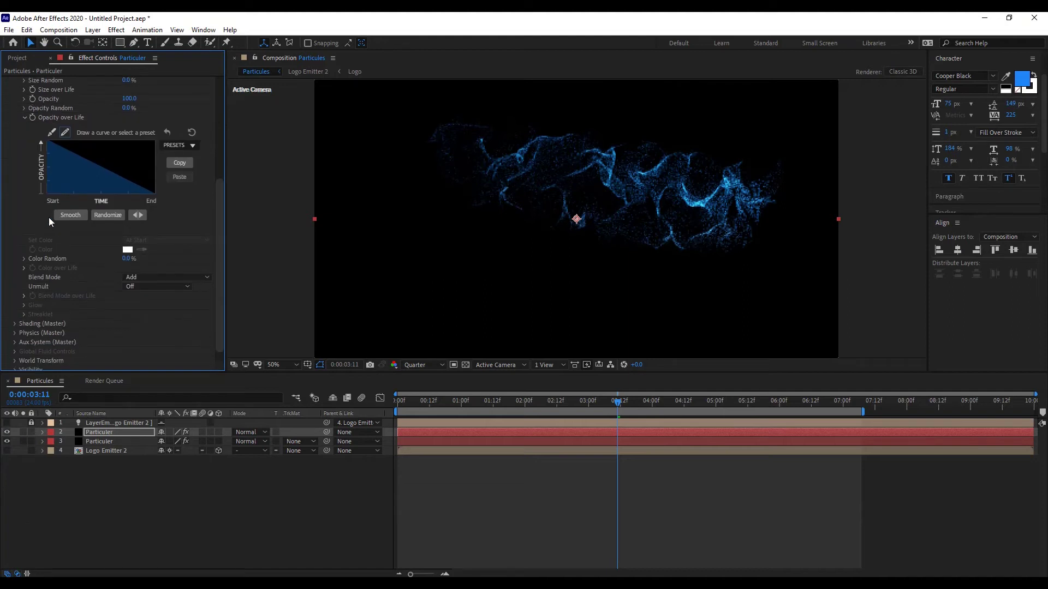
{"action": "scroll", "coordinate": [48, 218], "scroll_direction": "down", "scroll_amount": 1}
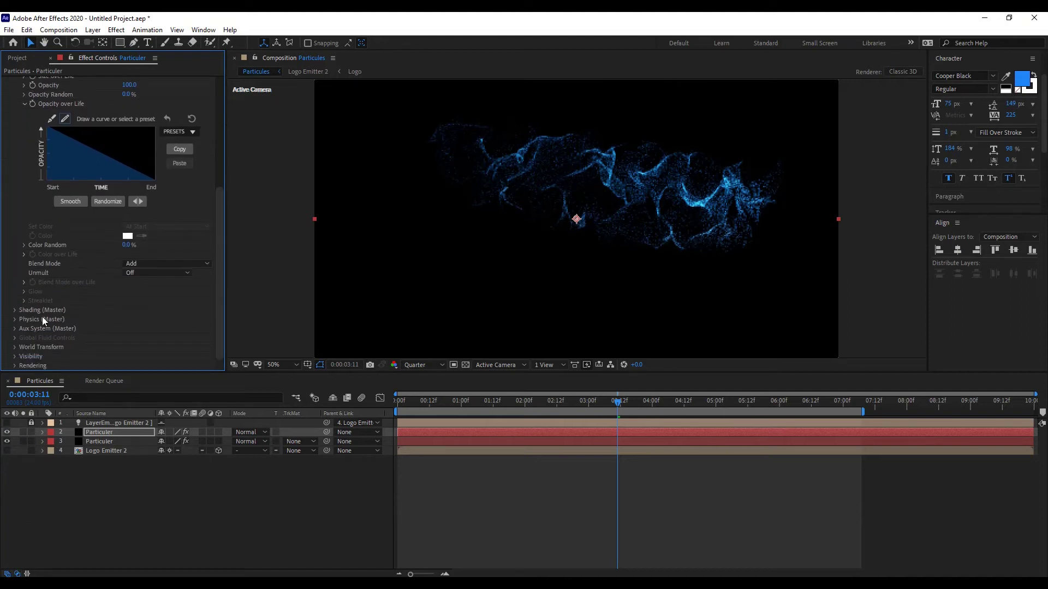
{"action": "left_click", "coordinate": [15, 319]}
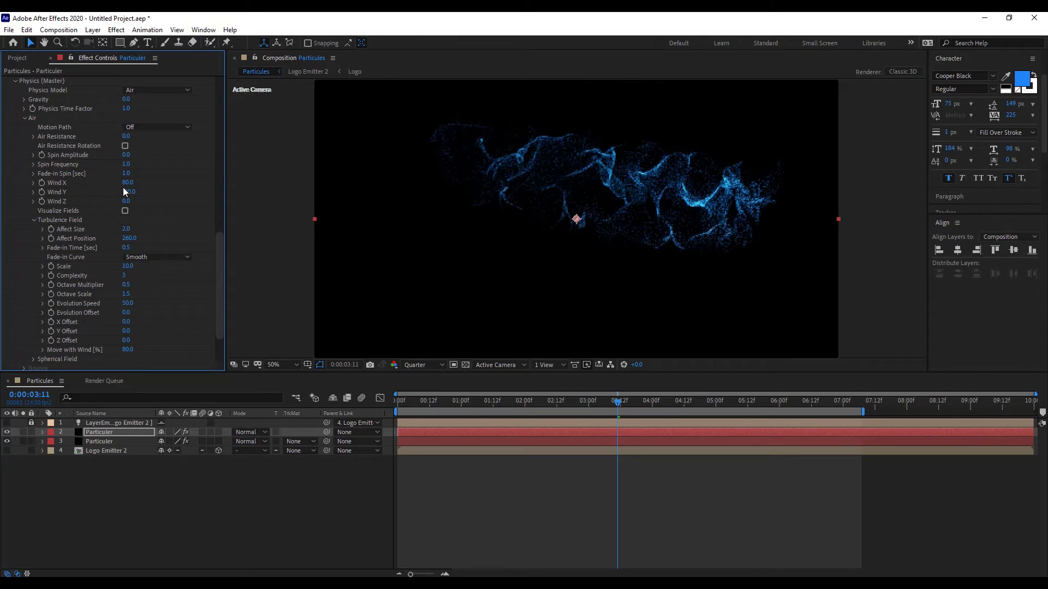
- Set the duplicated layer's Wind X to 100, Wind Y to -100 and Affect Position to 300
{"action": "left_click", "coordinate": [129, 183]}
{"action": "type", "text": "100"}
{"action": "key", "text": "Return"}
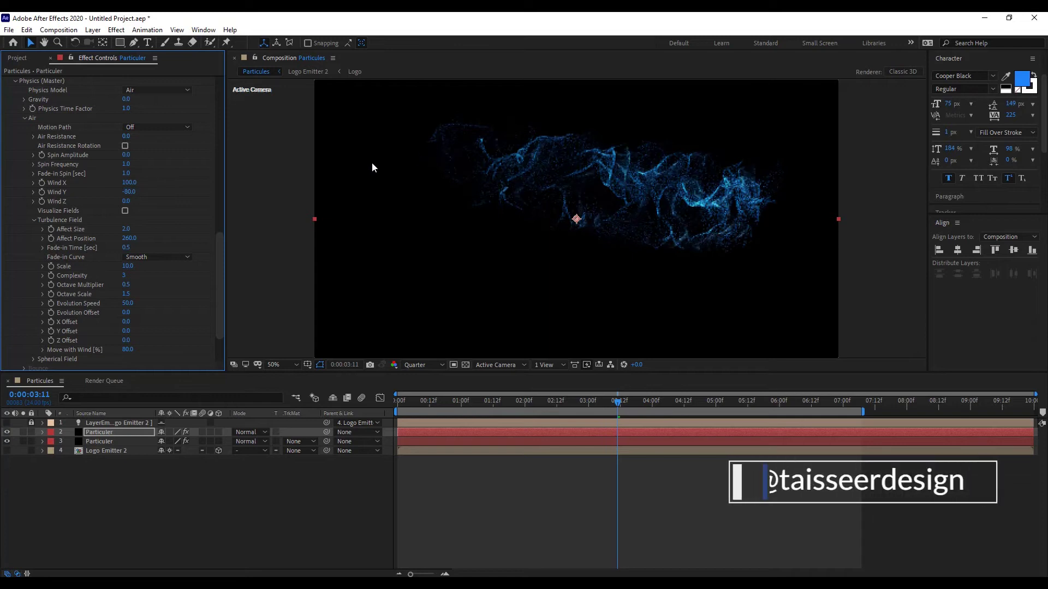
{"action": "left_click", "coordinate": [127, 192]}
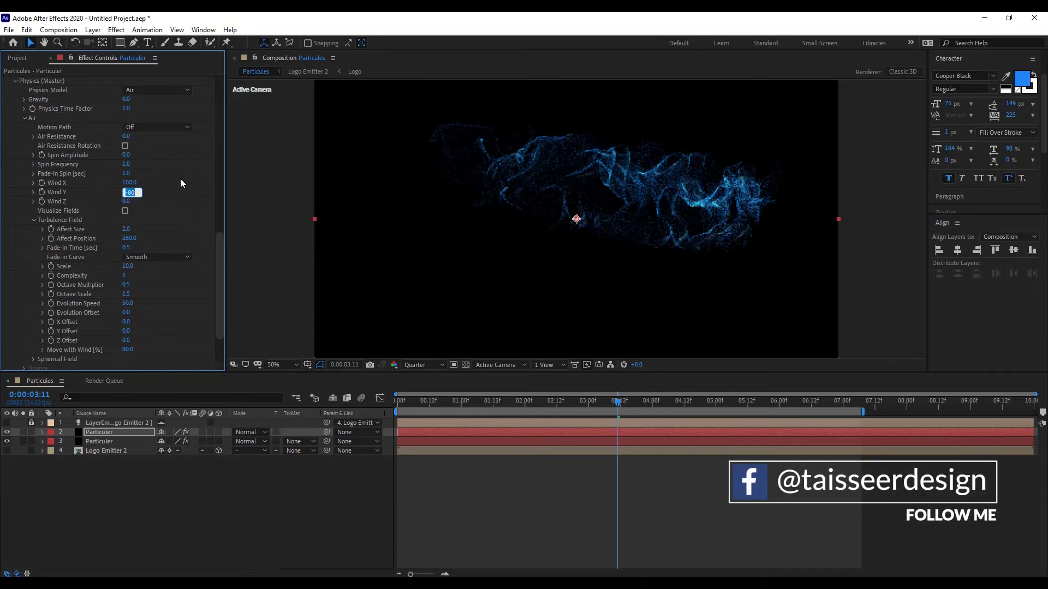
{"action": "type", "text": "-100"}
{"action": "key", "text": "Return"}
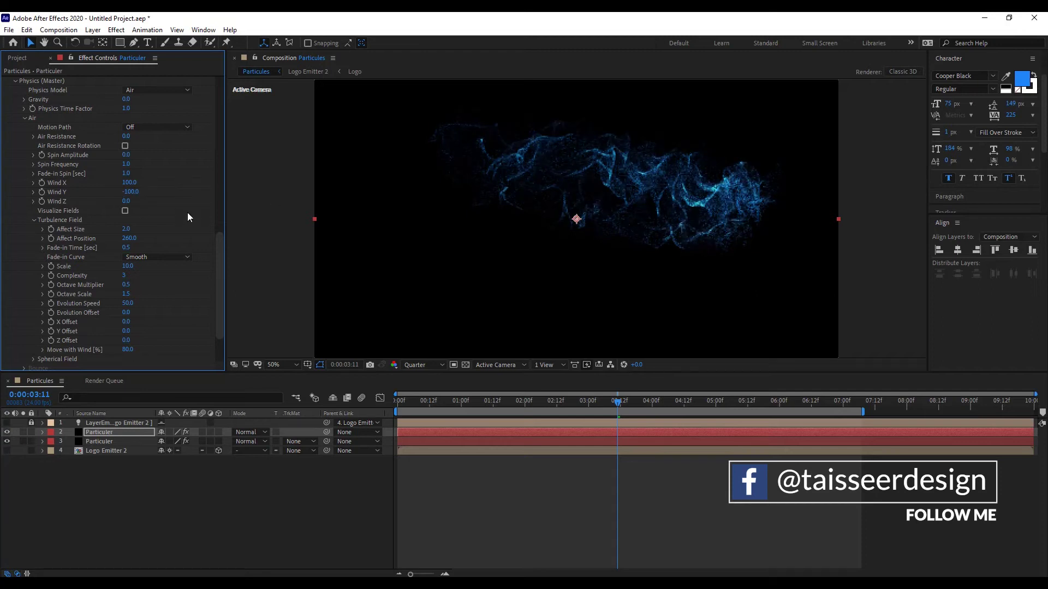
{"action": "left_click", "coordinate": [130, 238]}
{"action": "type", "text": "300"}
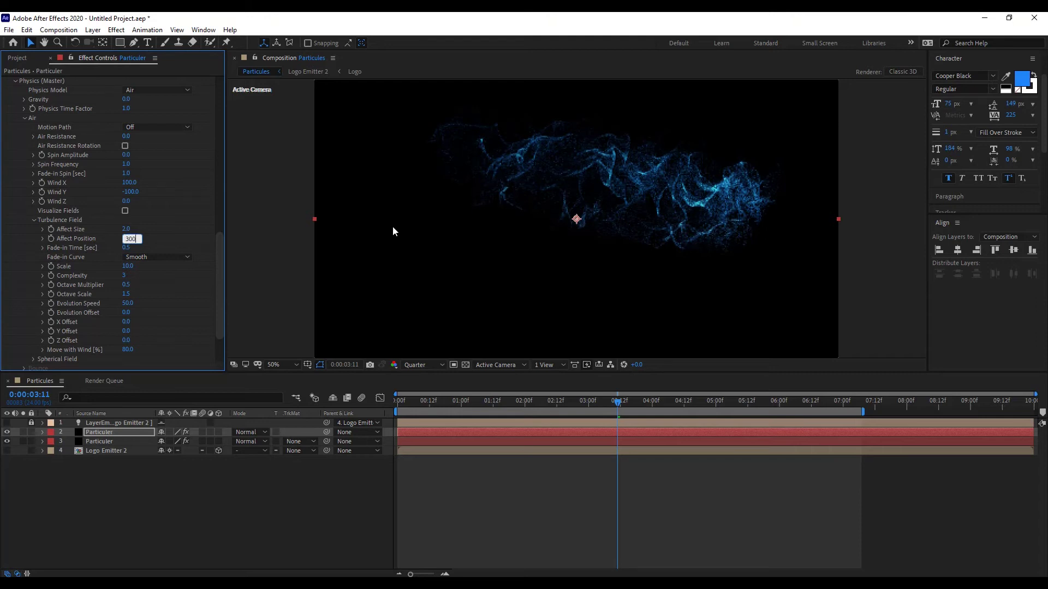
{"action": "key", "text": "Return"}
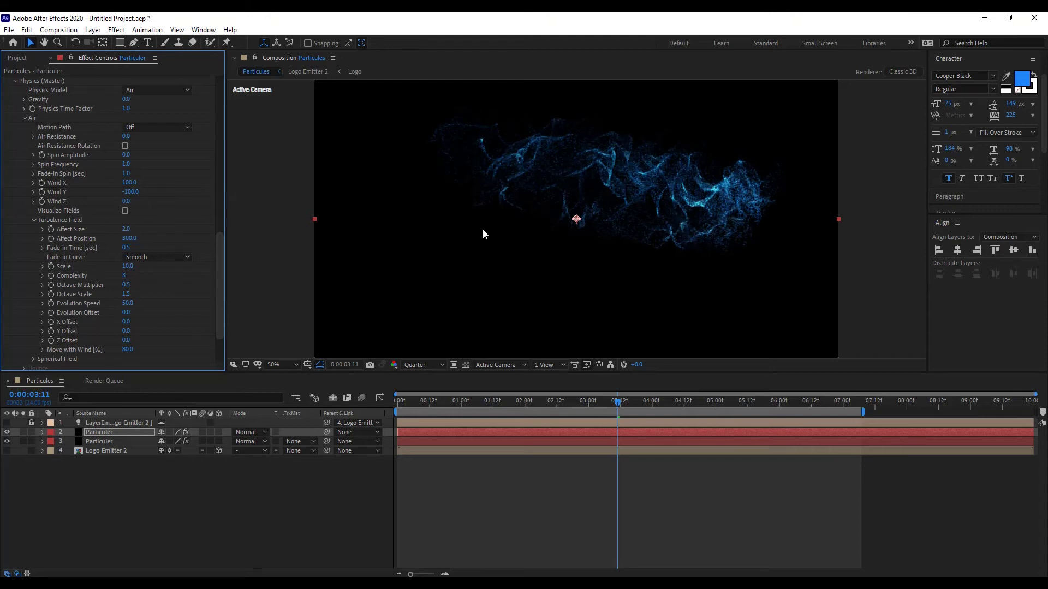
- Preview the particle animation from the start
{"action": "key", "text": "space"}
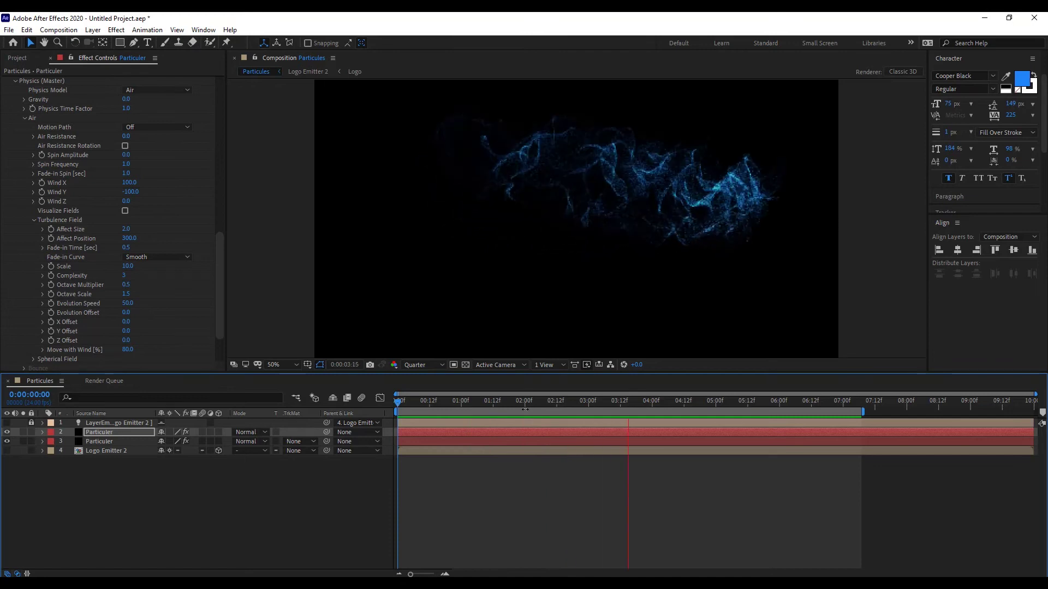
{"action": "key", "text": "space"}
{"action": "scroll", "coordinate": [21, 82], "scroll_direction": "up", "scroll_amount": 5}
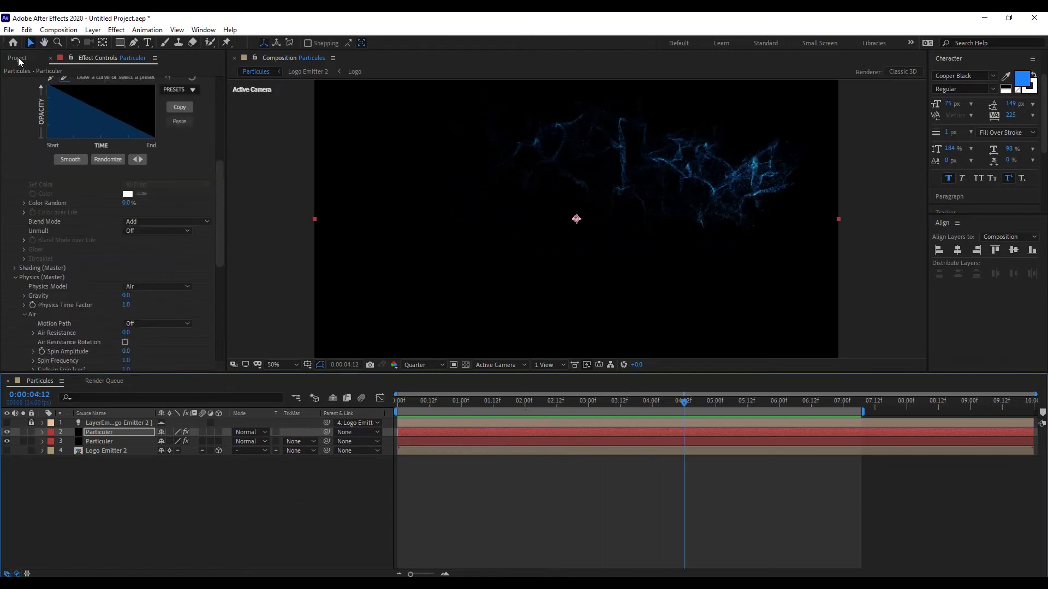
- Drag the Logo composition from the Project panel into the timeline as the bottom layer
{"action": "left_click", "coordinate": [17, 58]}
{"action": "left_click", "coordinate": [42, 166]}
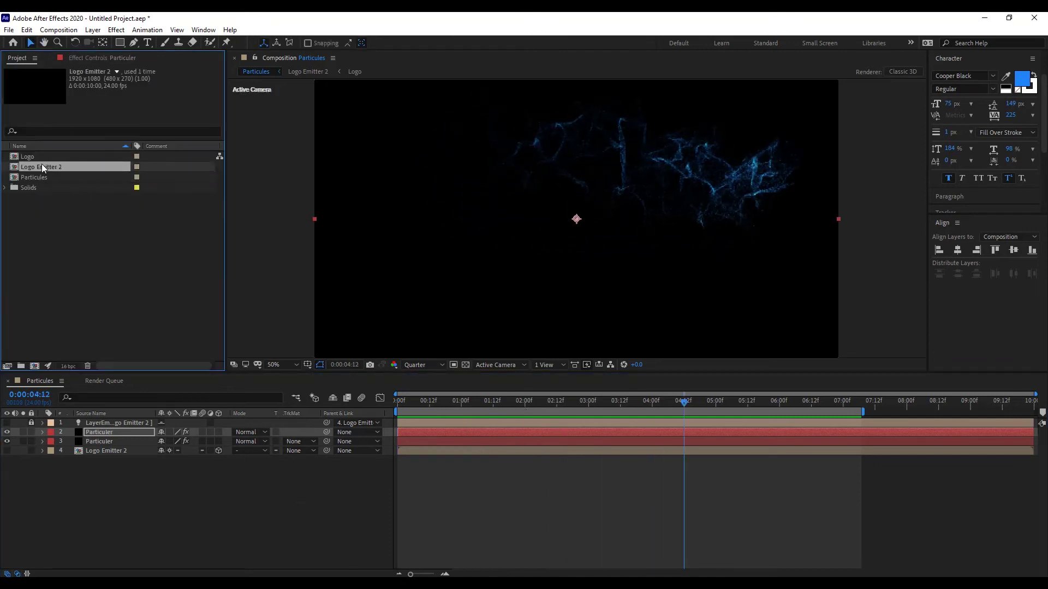
{"action": "left_click", "coordinate": [41, 157]}
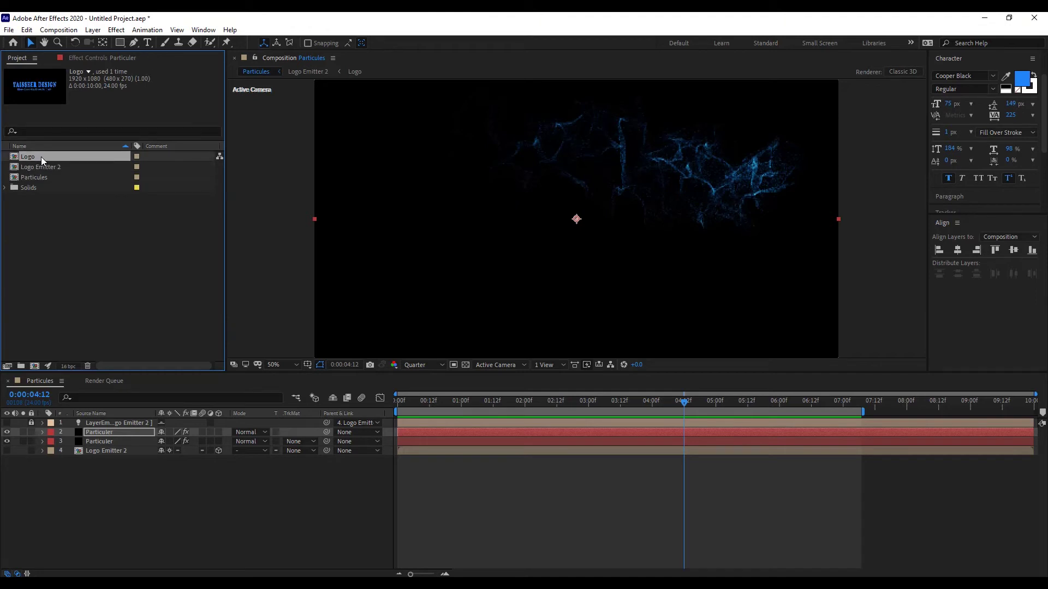
{"action": "left_click_drag", "start_coordinate": [41, 156], "coordinate": [139, 467]}
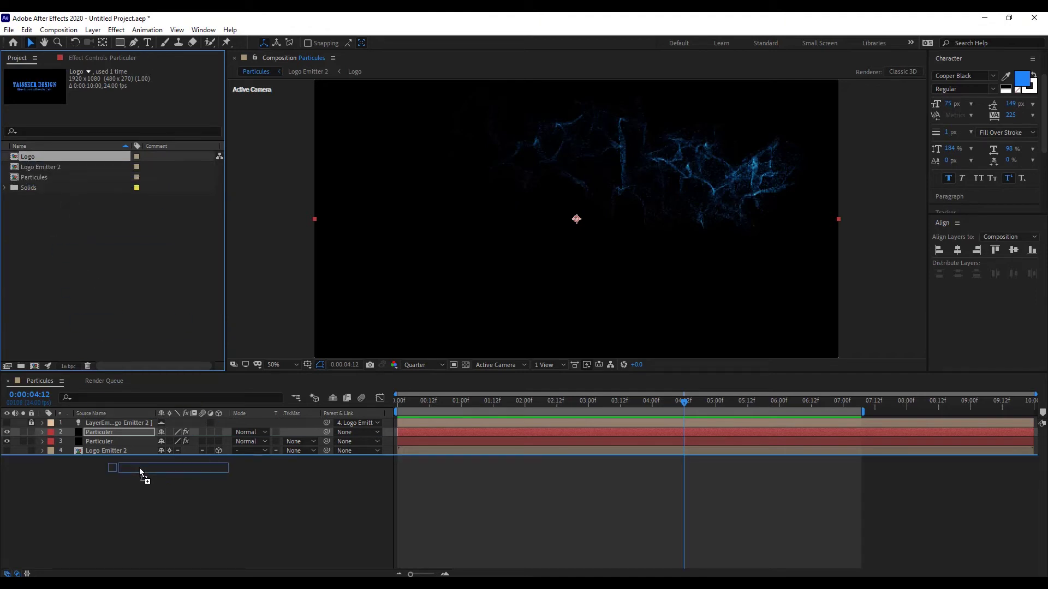
- Preview the Particules composition from its first frame
{"action": "key", "text": "Home"}
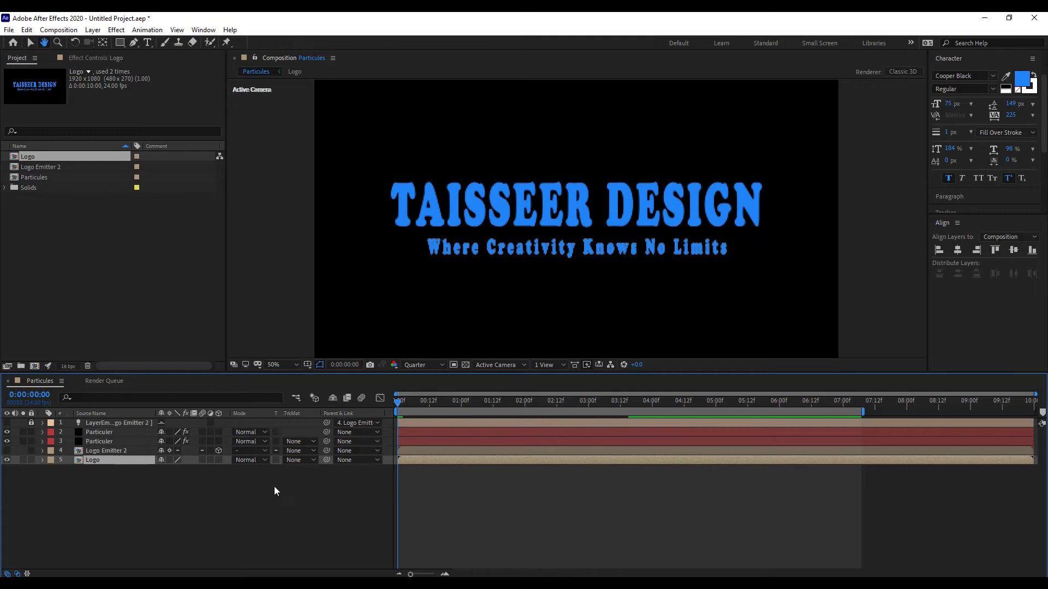
{"action": "key", "text": "space"}
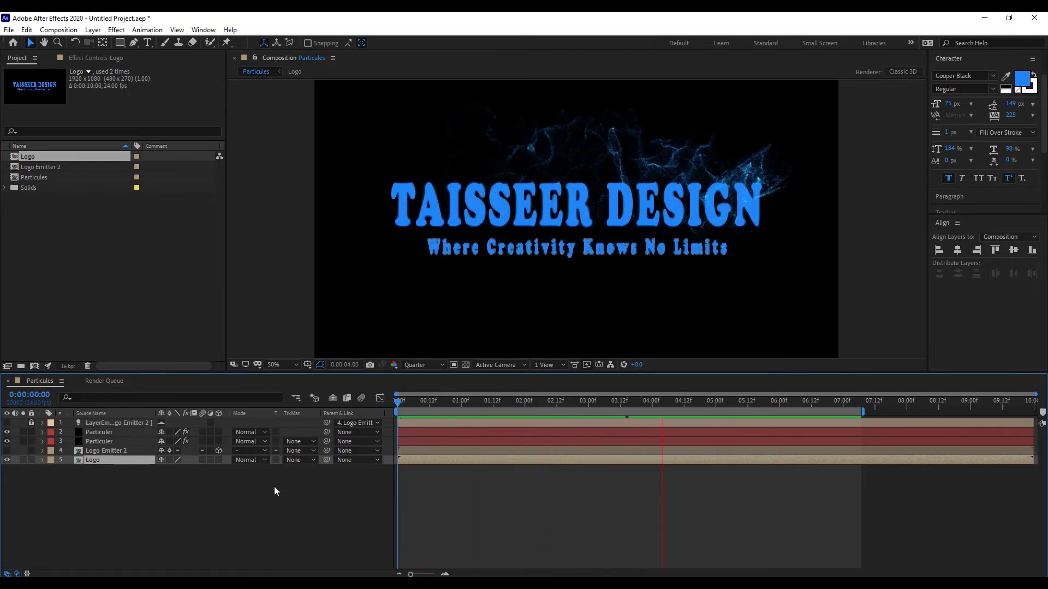
{"action": "key", "text": "space"}
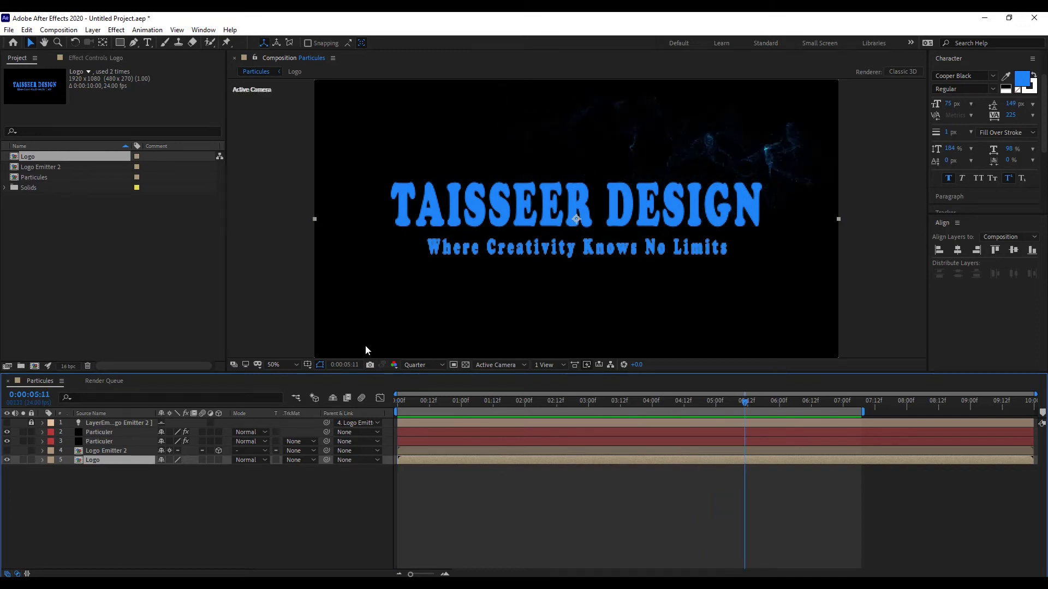
- Change the top Particuler layer's blending mode from Normal to Add
{"action": "left_click", "coordinate": [106, 433]}
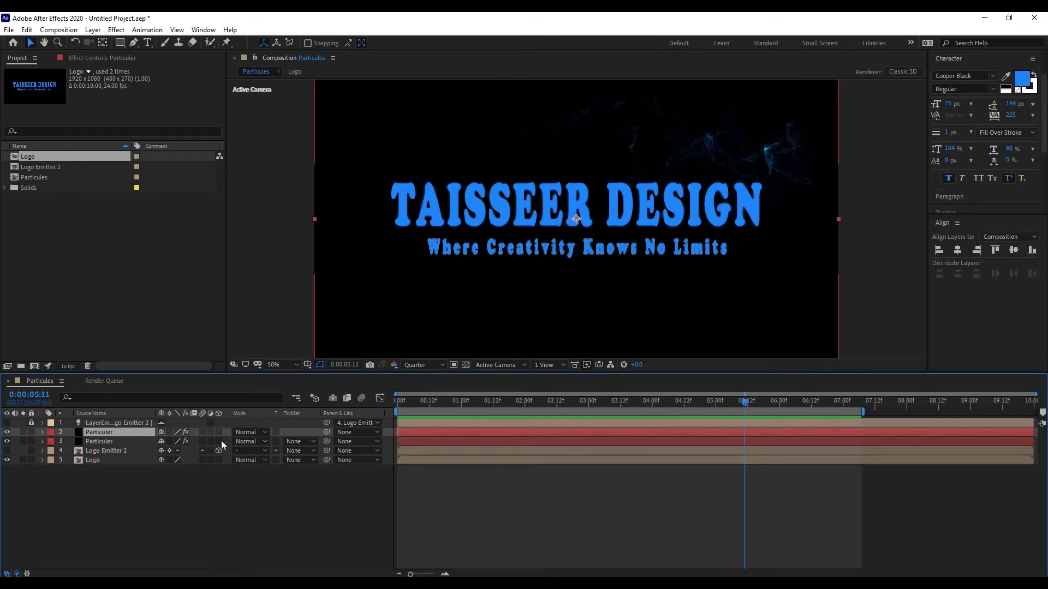
{"action": "left_click", "coordinate": [247, 434]}
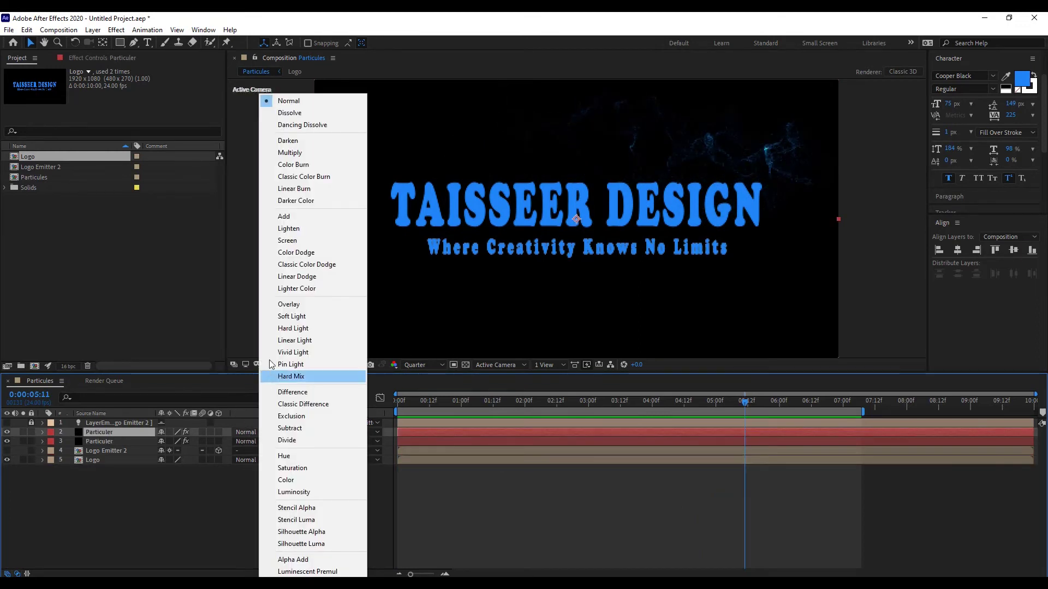
{"action": "left_click", "coordinate": [304, 219]}
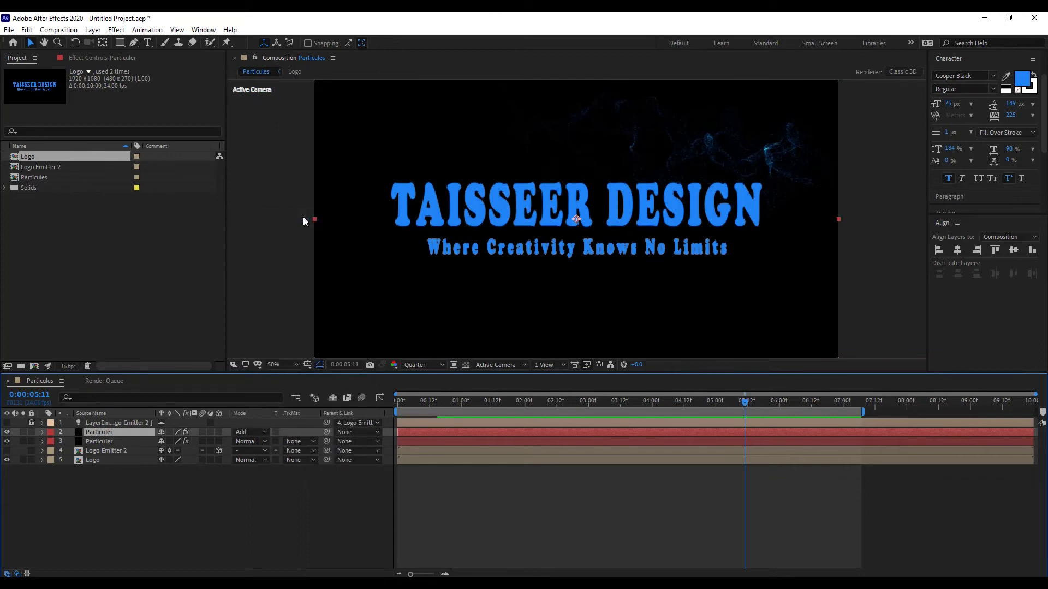
{"action": "key", "text": "space"}
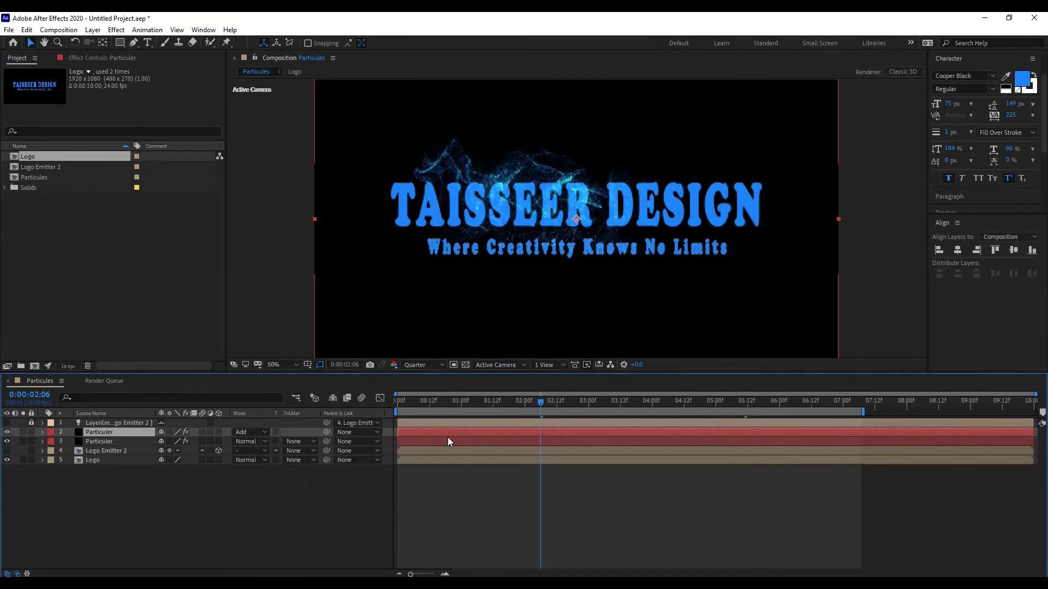
- Apply Linear Wipe to the Logo layer with a Wipe Angle of -90°
{"action": "left_click", "coordinate": [121, 461]}
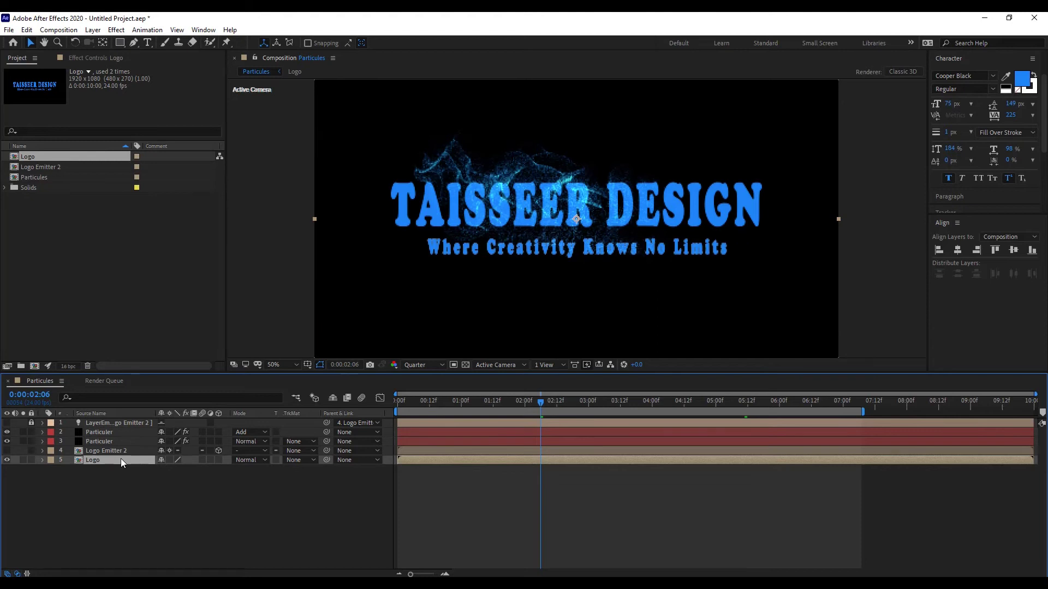
{"action": "key", "text": "ctrl+space"}
{"action": "type", "text": "lin"}
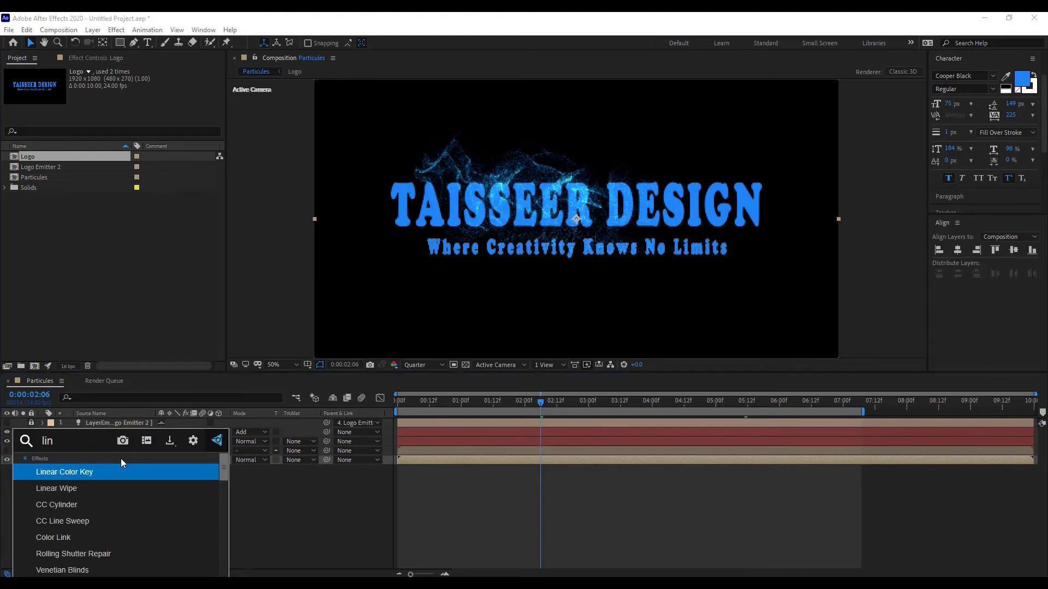
{"action": "key", "text": "Down"}
{"action": "key", "text": "Return"}
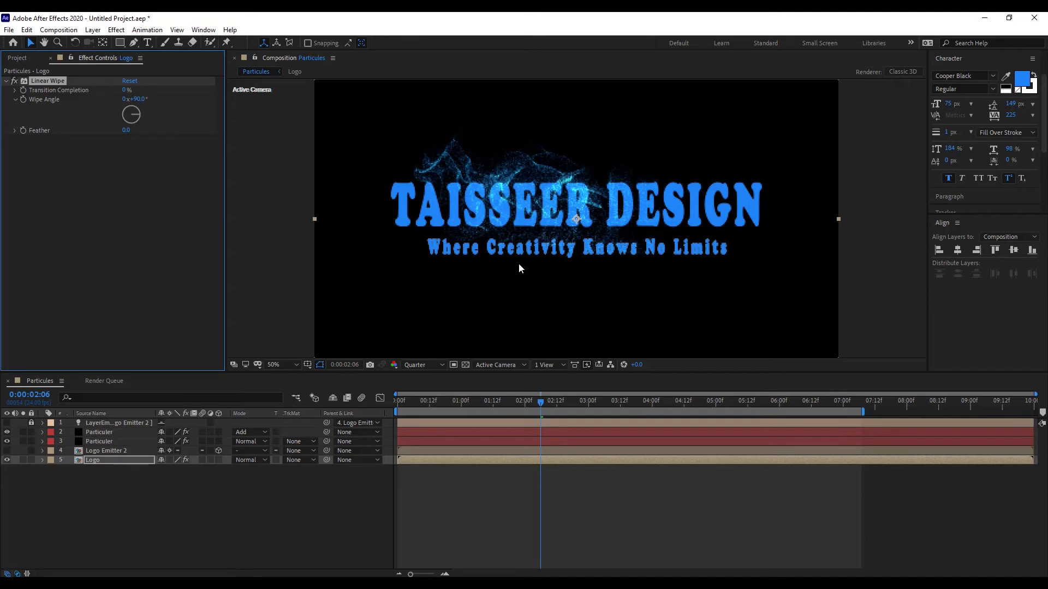
{"action": "key", "text": "Home"}
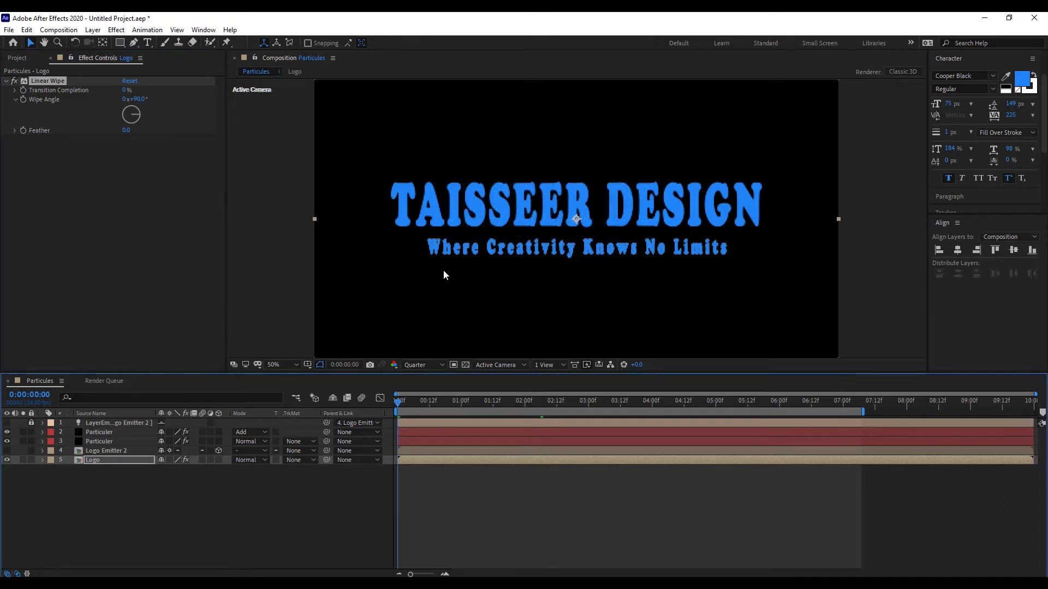
{"action": "left_click", "coordinate": [136, 99]}
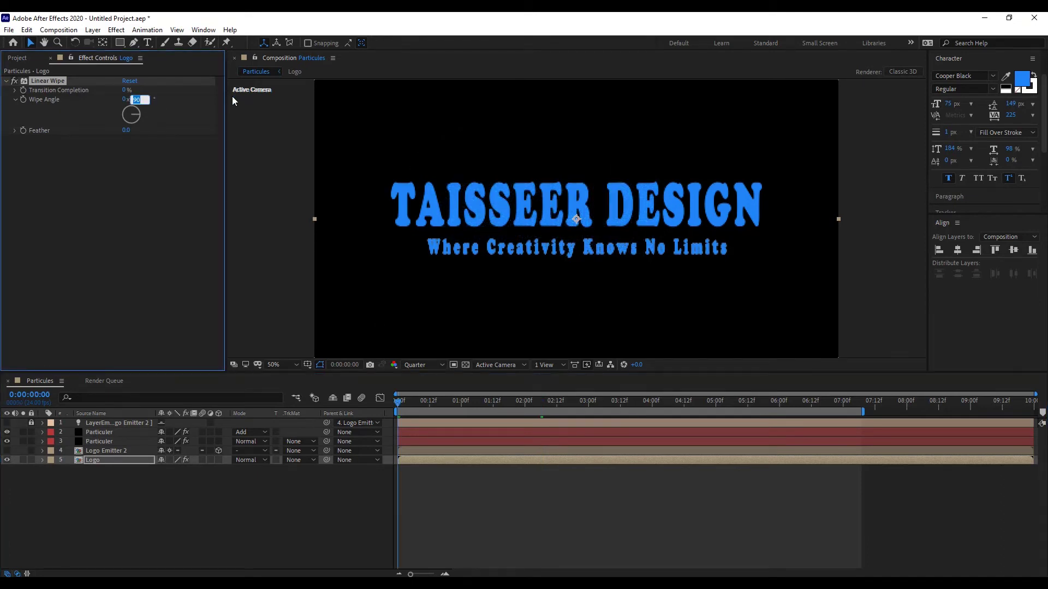
{"action": "type", "text": "-90"}
{"action": "key", "text": "Return"}
- Set Transition Completion to 87% to hide the logo and keyframe it at 0:00
{"action": "mouse_move", "coordinate": [126, 90]}
{"action": "left_mouse_down"}
{"action": "mouse_move", "coordinate": [143, 97]}
{"action": "mouse_move", "coordinate": [61, 96]}
{"action": "left_mouse_up"}
{"action": "left_click_drag", "start_coordinate": [125, 93], "coordinate": [159, 83]}
{"action": "left_click", "coordinate": [126, 90]}
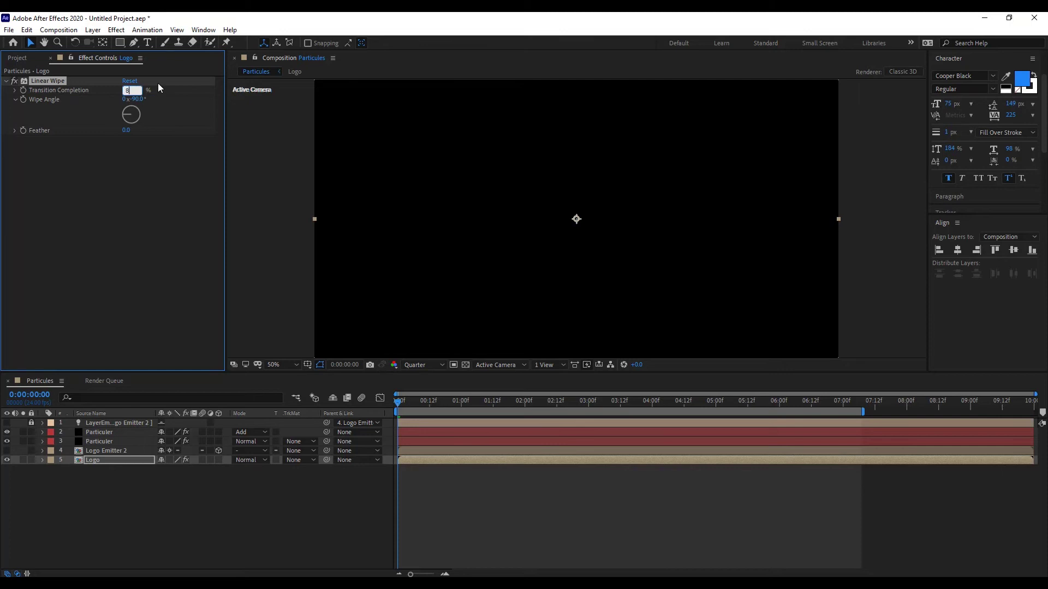
{"action": "type", "text": "80"}
{"action": "key", "text": "Return"}
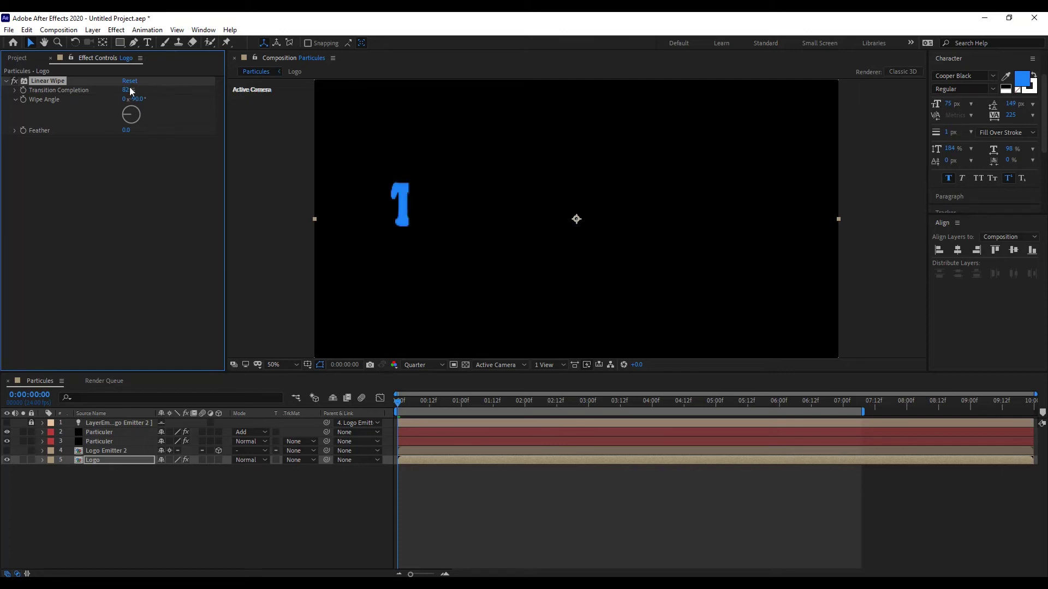
{"action": "left_click", "coordinate": [130, 90]}
{"action": "type", "text": "83"}
{"action": "key", "text": "Return"}
{"action": "left_click", "coordinate": [124, 90]}
{"action": "type", "text": "85"}
{"action": "key", "text": "Return"}
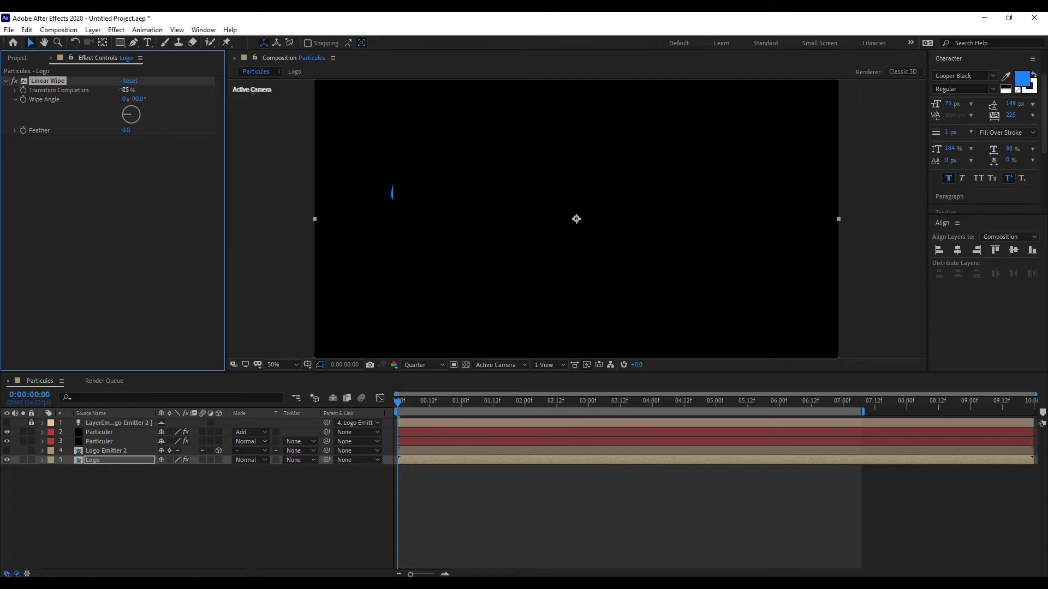
{"action": "left_click", "coordinate": [126, 90]}
{"action": "type", "text": "87"}
{"action": "key", "text": "Return"}
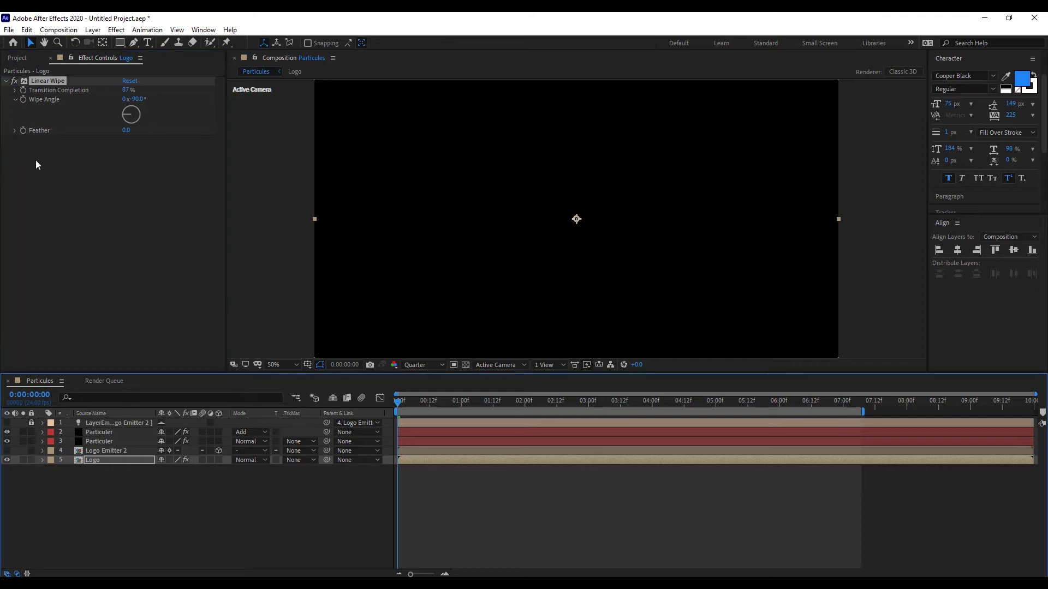
{"action": "left_click", "coordinate": [23, 90]}
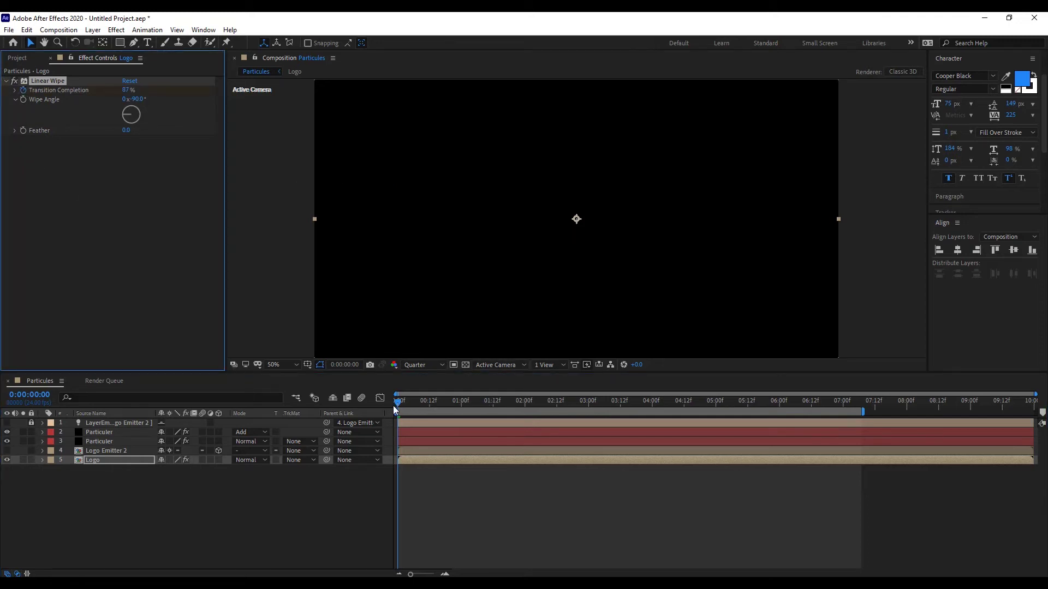
- At 4 seconds, lower Transition Completion for a reveal keyframe and set the wipe Feather to 200
{"action": "left_click_drag", "start_coordinate": [394, 407], "coordinate": [651, 435]}
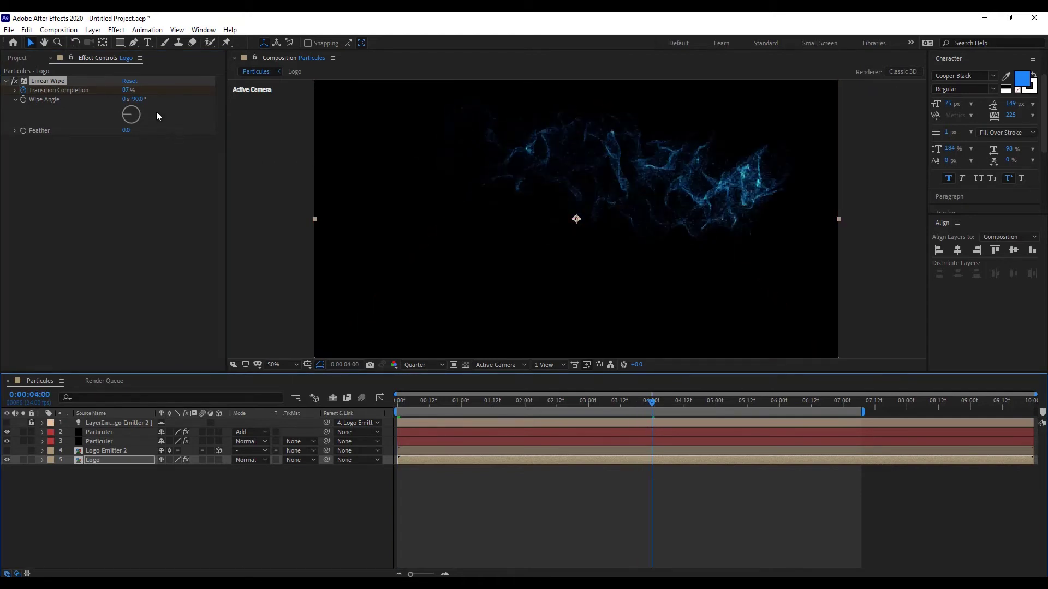
{"action": "mouse_move", "coordinate": [125, 90]}
{"action": "left_mouse_down"}
{"action": "mouse_move", "coordinate": [135, 93]}
{"action": "mouse_move", "coordinate": [111, 93]}
{"action": "left_mouse_up"}
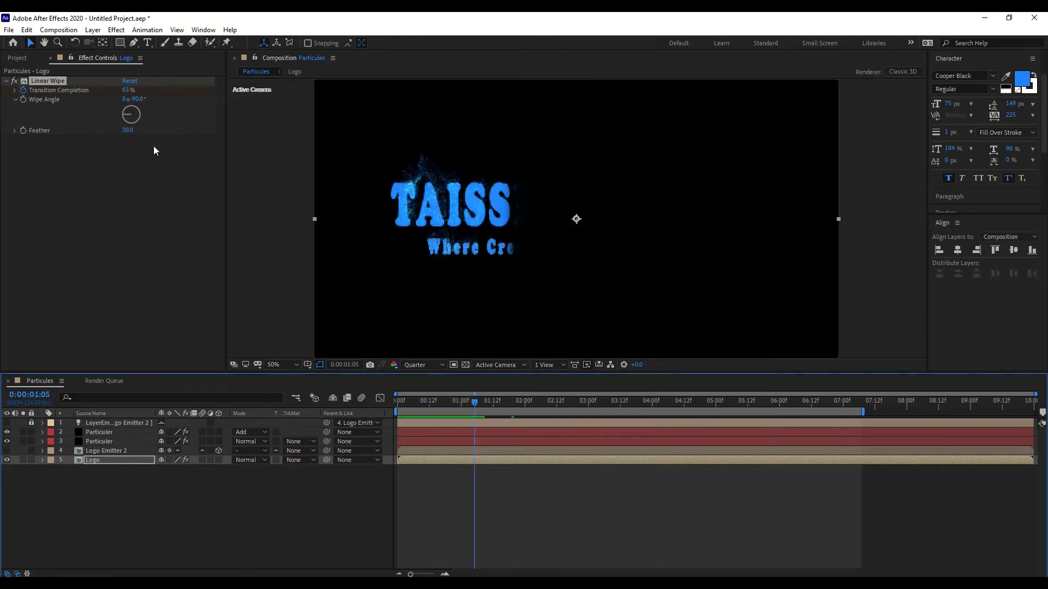
{"action": "left_click", "coordinate": [125, 131]}
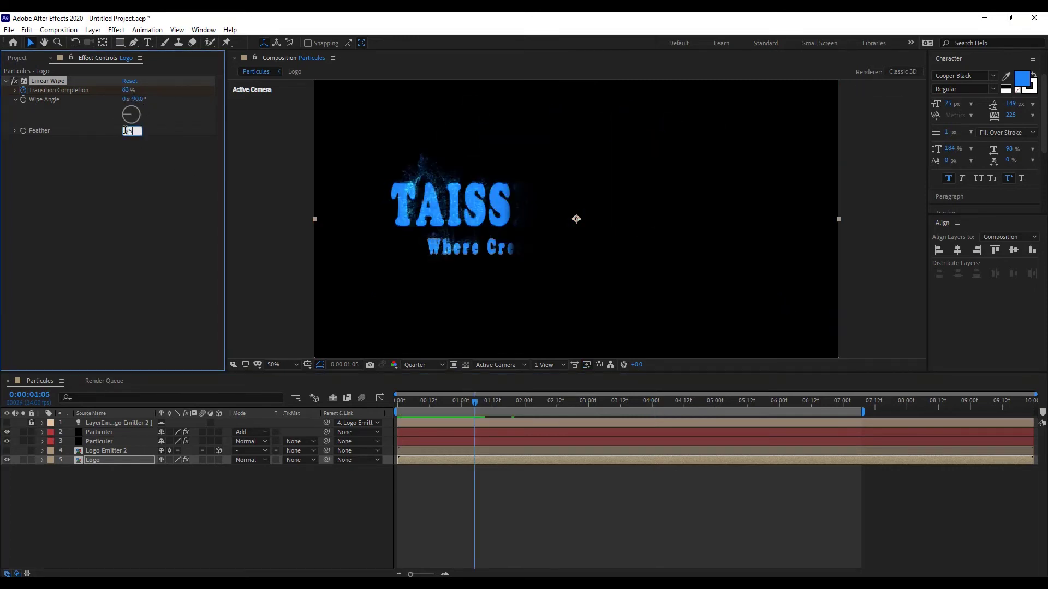
{"action": "type", "text": "250"}
{"action": "key", "text": "Return"}
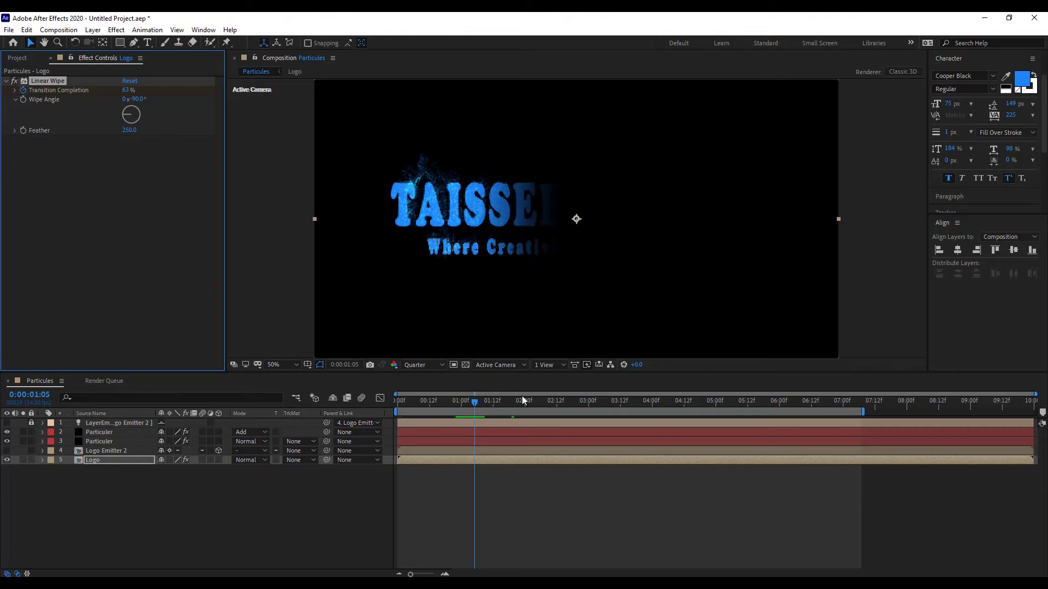
{"action": "key", "text": "Home"}
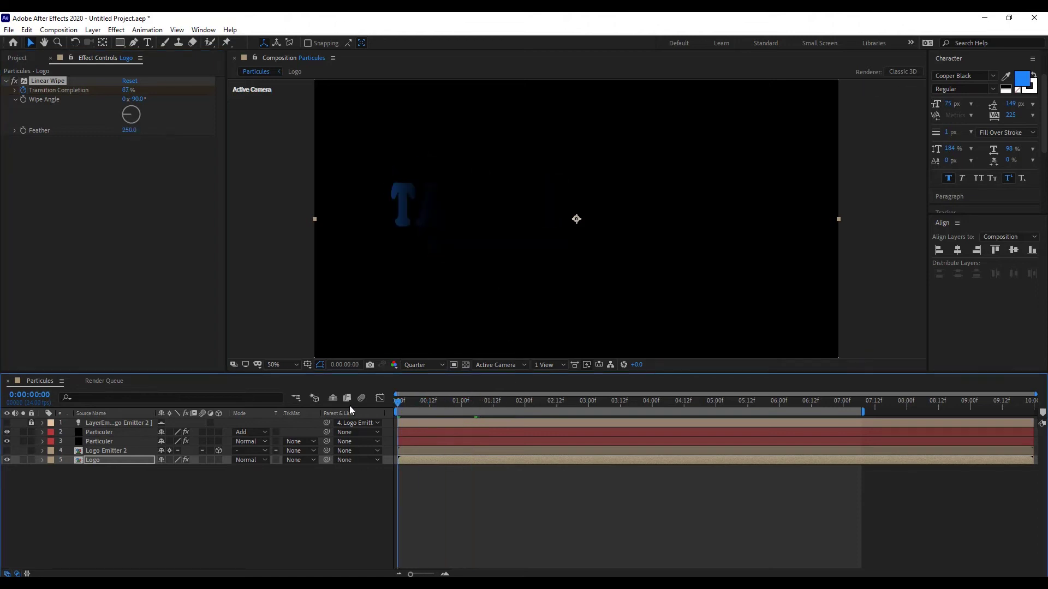
{"action": "left_click", "coordinate": [125, 130]}
{"action": "type", "text": "200"}
{"action": "key", "text": "Return"}
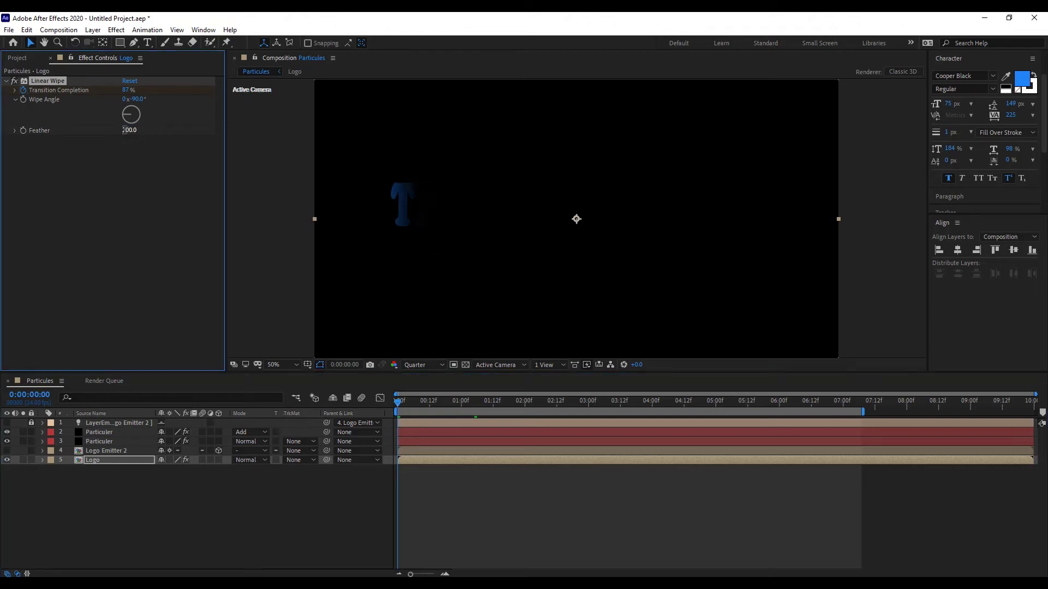
{"action": "left_click", "coordinate": [461, 401]}
- Shift the Logo layer to start at 1 second and preview the reveal from the beginning
{"action": "left_click", "coordinate": [447, 464]}
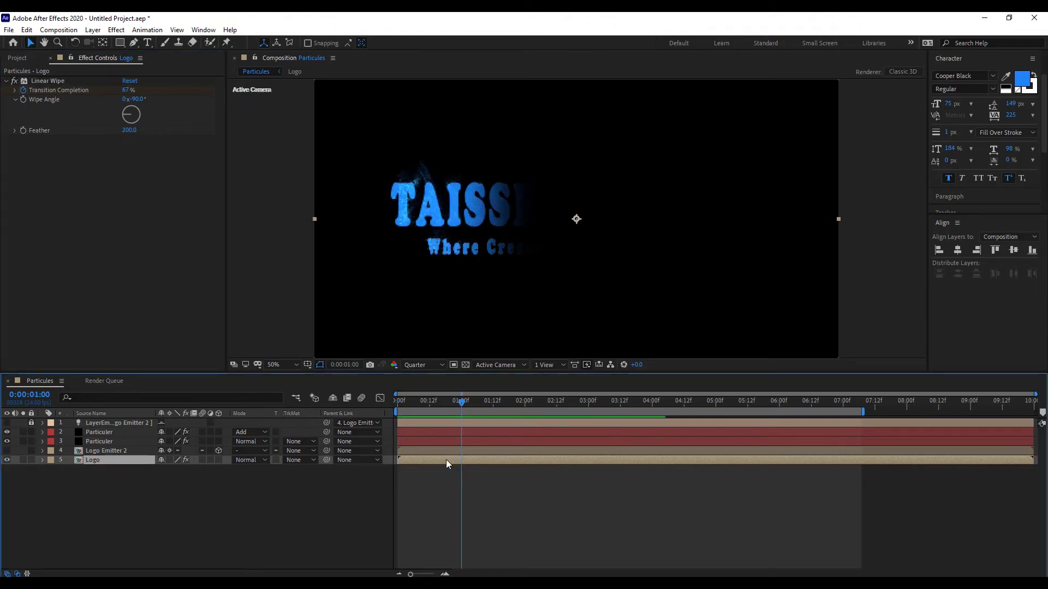
{"action": "left_click_drag", "start_coordinate": [429, 467], "coordinate": [491, 472]}
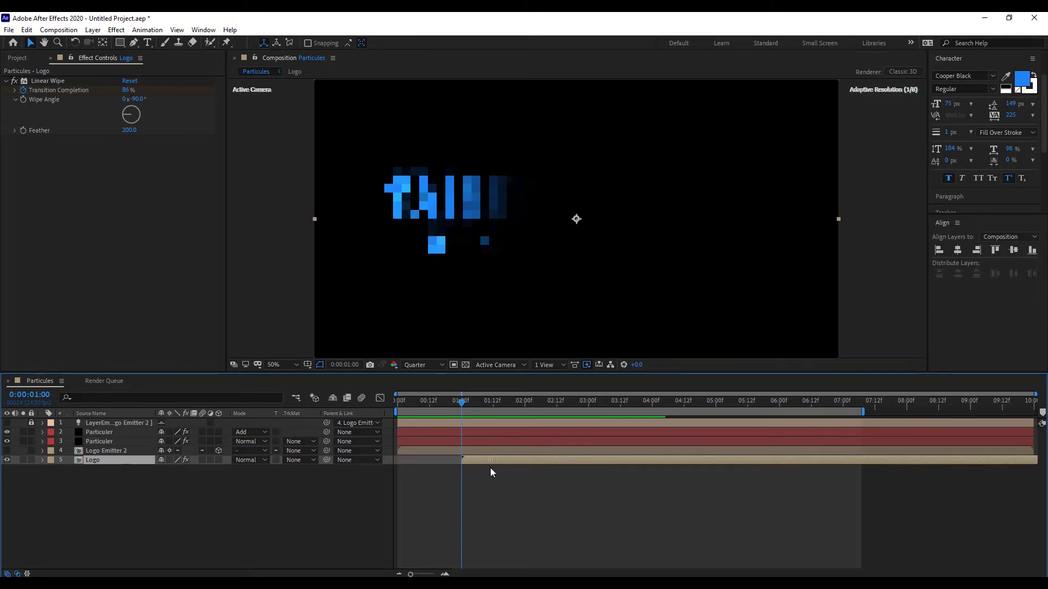
{"action": "left_click_drag", "start_coordinate": [462, 404], "coordinate": [353, 407]}
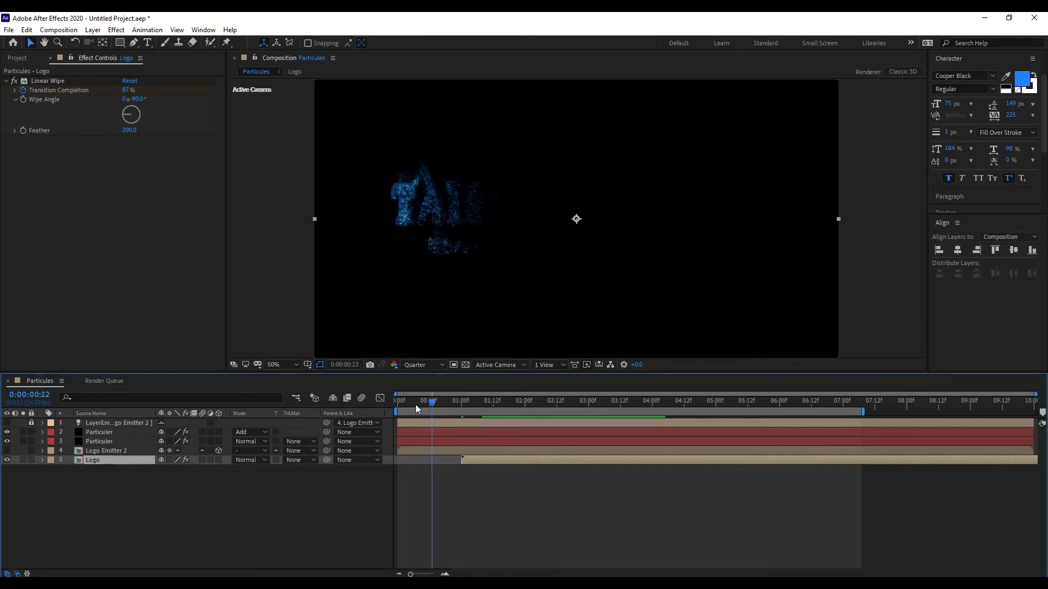
{"action": "key", "text": "space"}
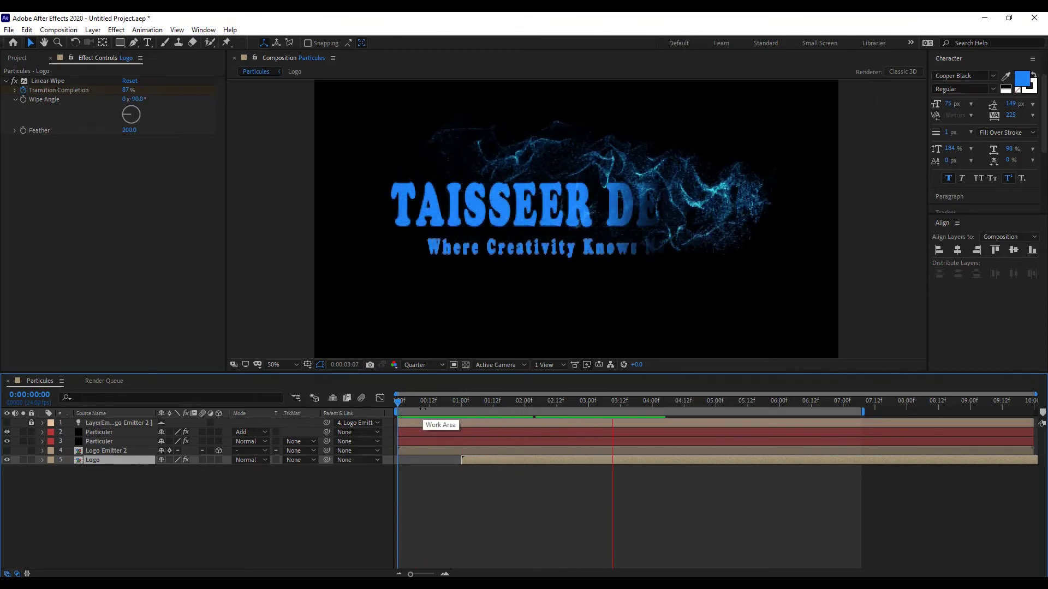
{"action": "key", "text": "space"}
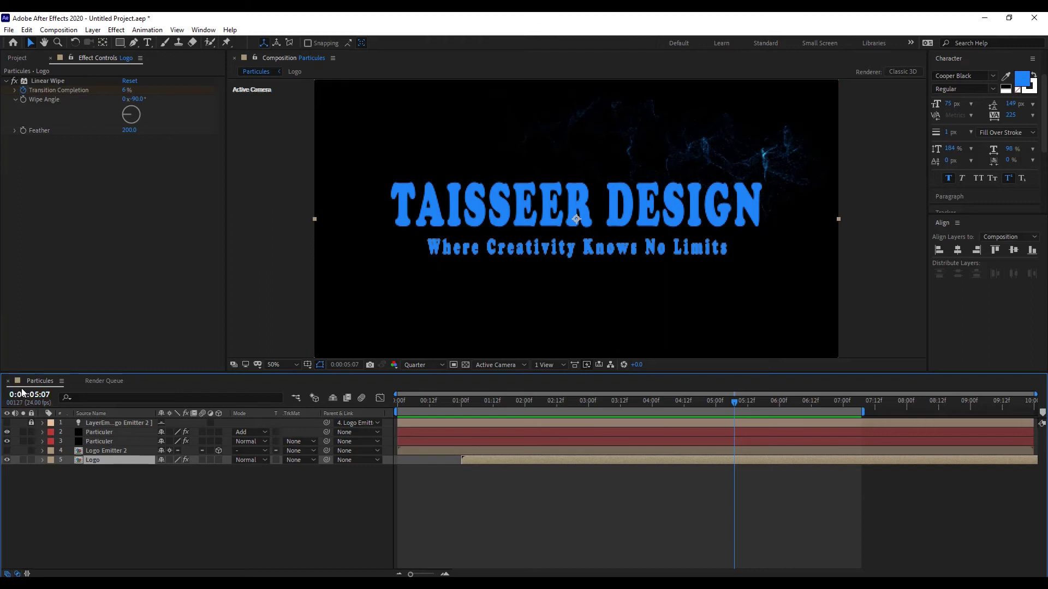
- Create a new Main Comp composition and add the Particules composition to it
{"action": "left_click", "coordinate": [18, 58]}
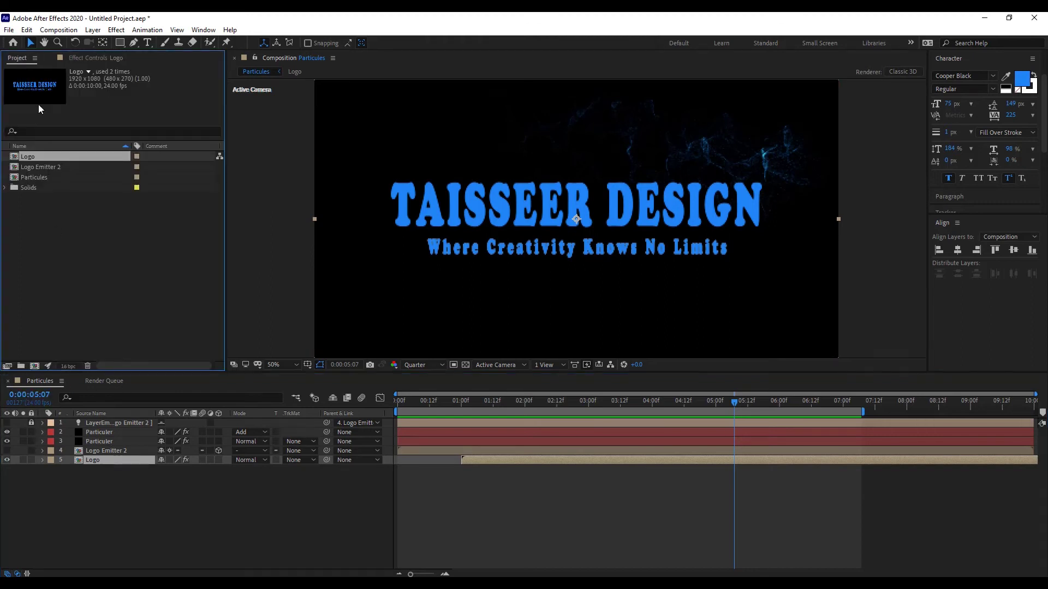
{"action": "left_click", "coordinate": [35, 366]}
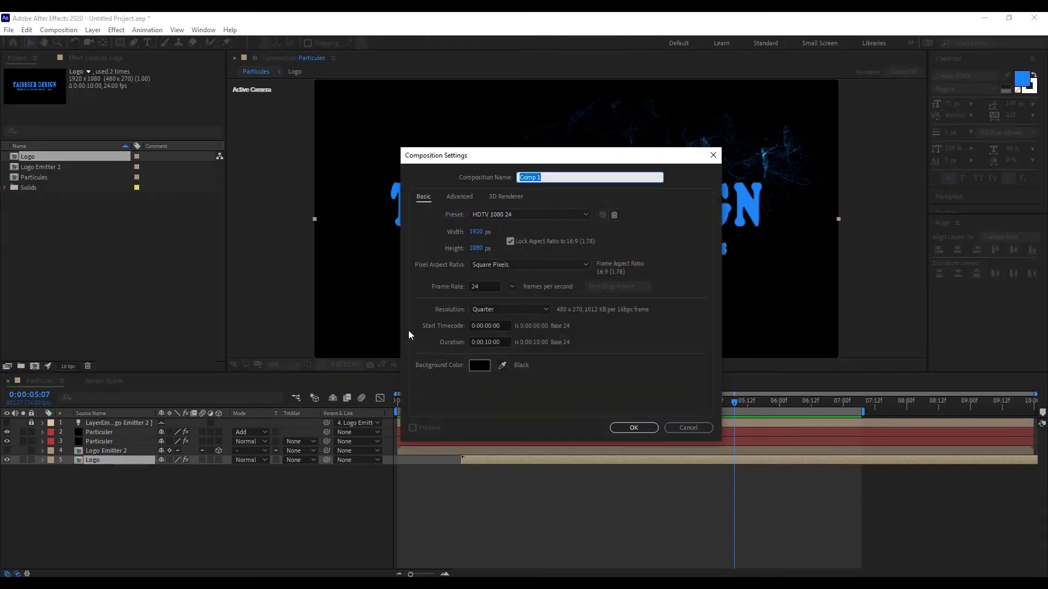
{"action": "type", "text": "Main"}
{"action": "key", "text": "Return"}
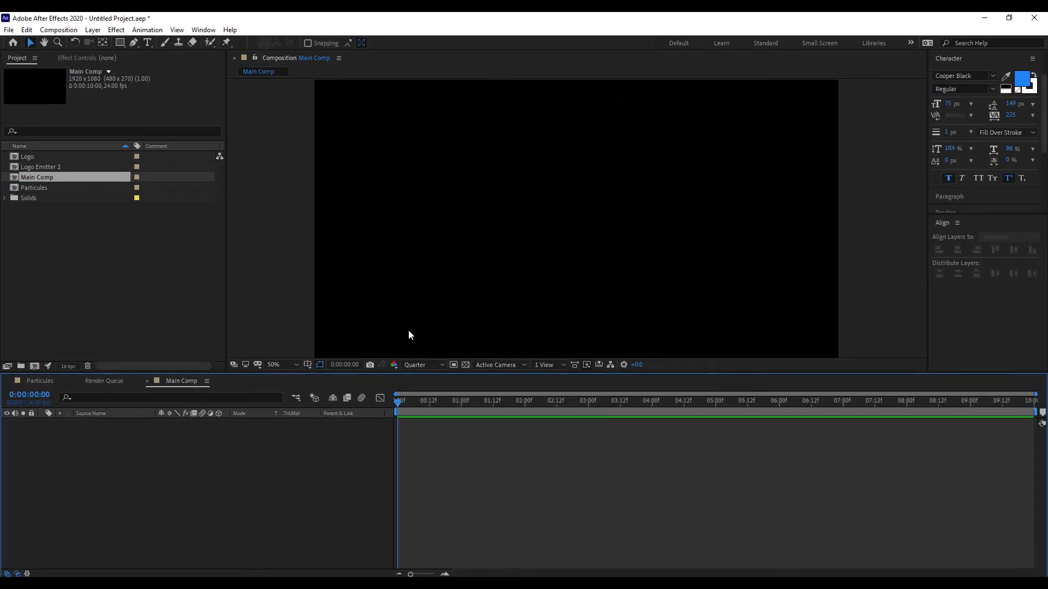
{"action": "left_click_drag", "start_coordinate": [30, 188], "coordinate": [410, 428]}
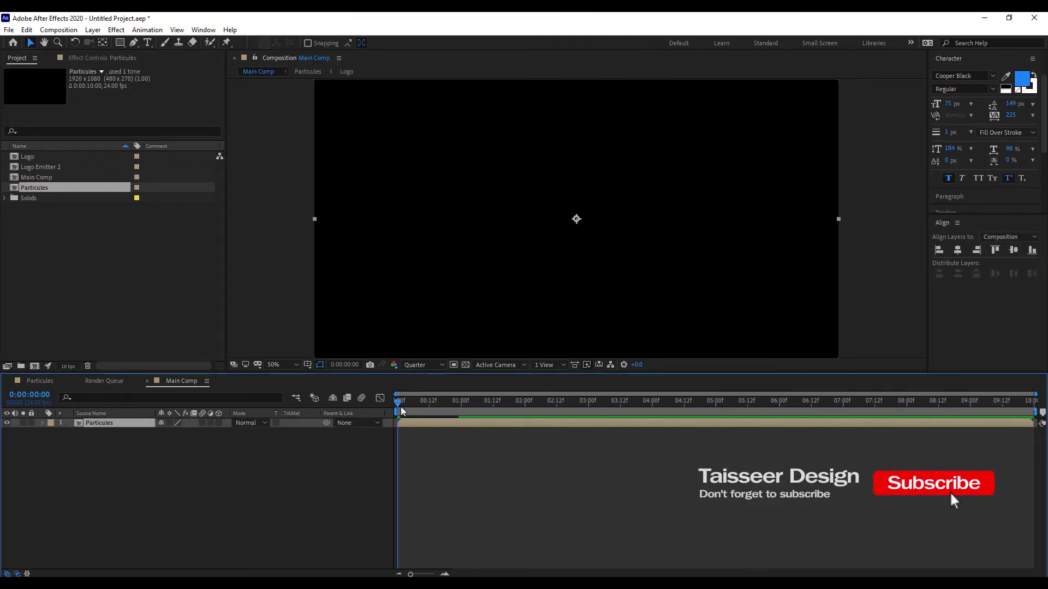
- End the work area near 7 seconds and keyframe Particules' Scale from 100% to 83%
{"action": "mouse_move", "coordinate": [397, 402]}
{"action": "left_mouse_down"}
{"action": "mouse_move", "coordinate": [590, 416]}
{"action": "mouse_move", "coordinate": [843, 403]}
{"action": "left_mouse_up"}
{"action": "key", "text": "n"}
{"action": "key", "text": "s"}
{"action": "mouse_move", "coordinate": [667, 404]}
{"action": "left_mouse_down"}
{"action": "mouse_move", "coordinate": [419, 439]}
{"action": "mouse_move", "coordinate": [461, 439]}
{"action": "left_mouse_up"}
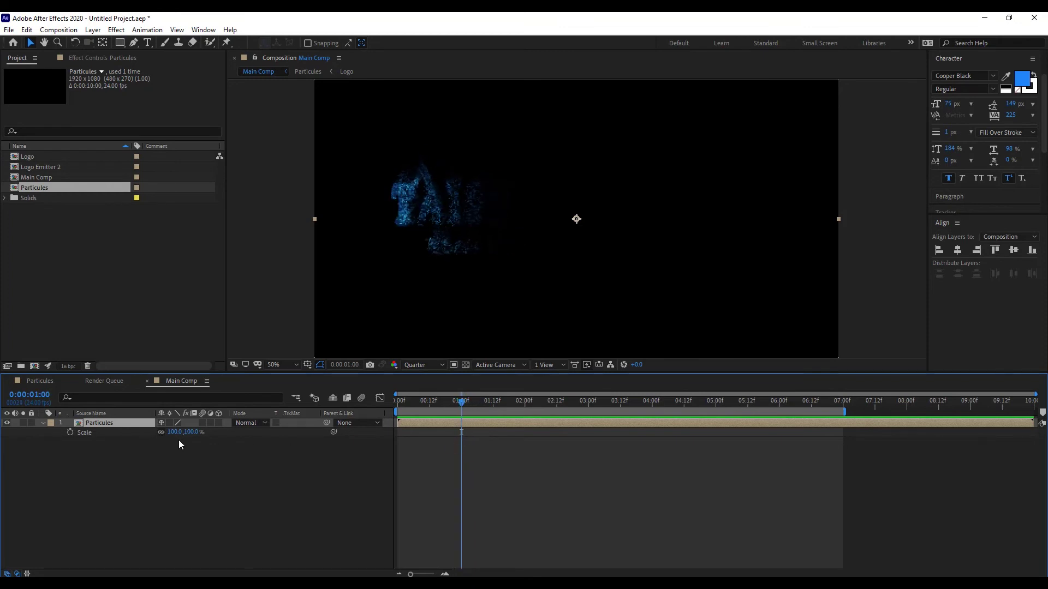
{"action": "left_click", "coordinate": [70, 433]}
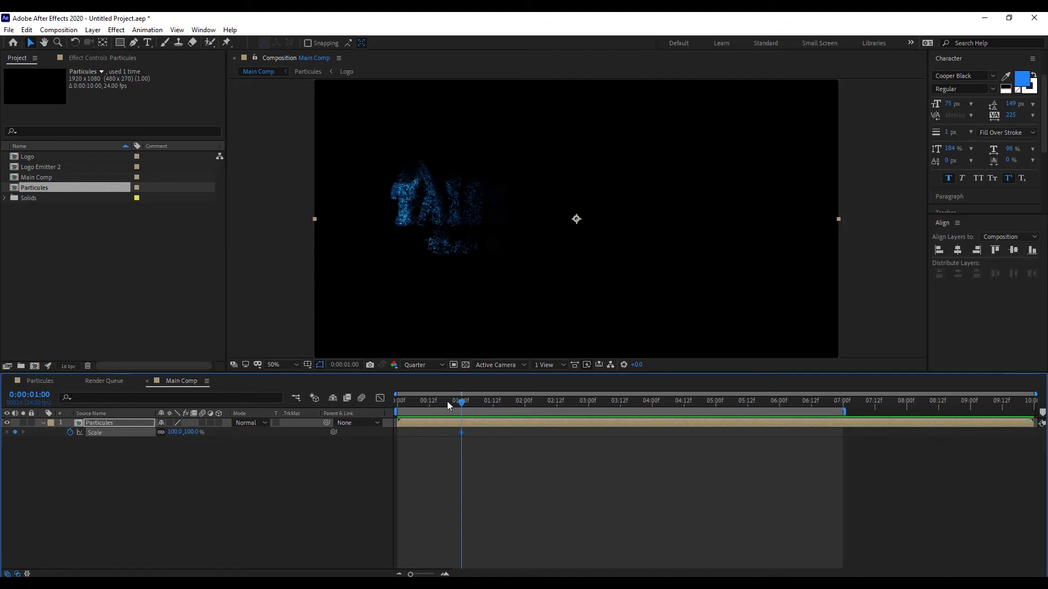
{"action": "mouse_move", "coordinate": [463, 405]}
{"action": "left_mouse_down"}
{"action": "mouse_move", "coordinate": [736, 422]}
{"action": "mouse_move", "coordinate": [779, 434]}
{"action": "left_mouse_up"}
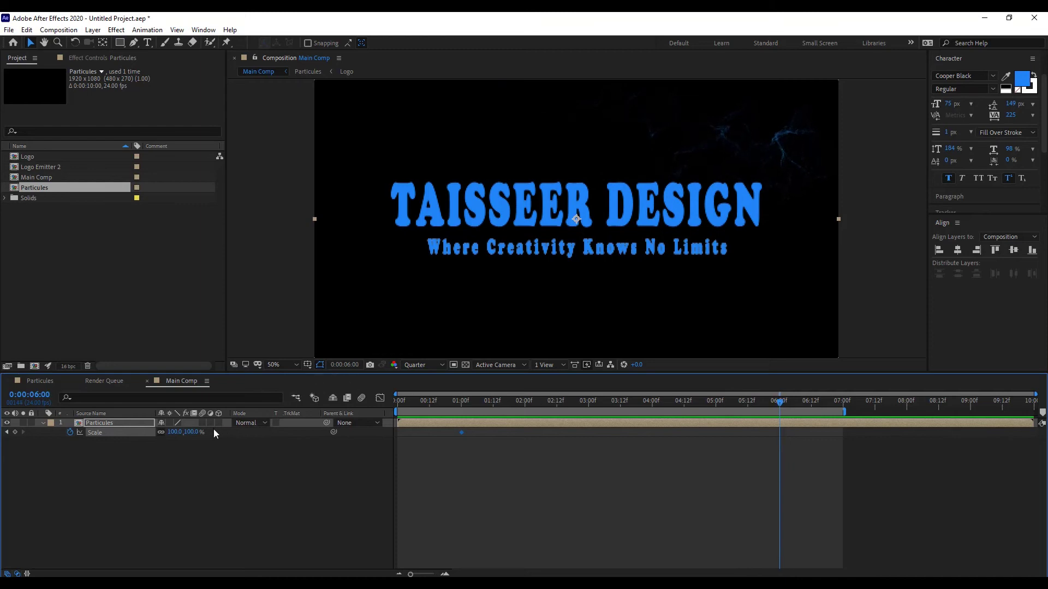
{"action": "left_click_drag", "start_coordinate": [195, 438], "coordinate": [181, 433]}
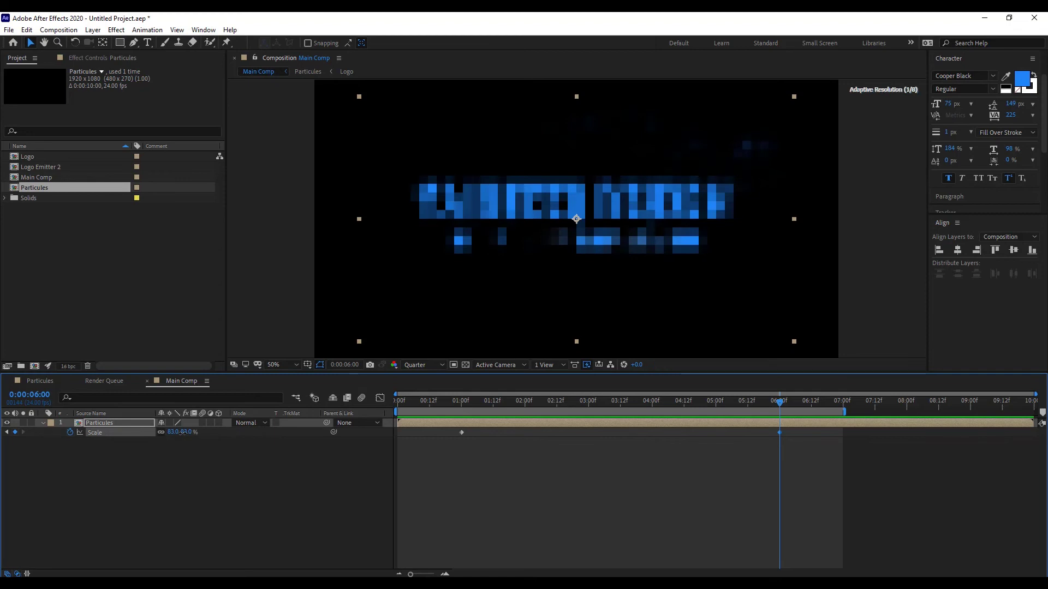
{"action": "left_click", "coordinate": [188, 432]}
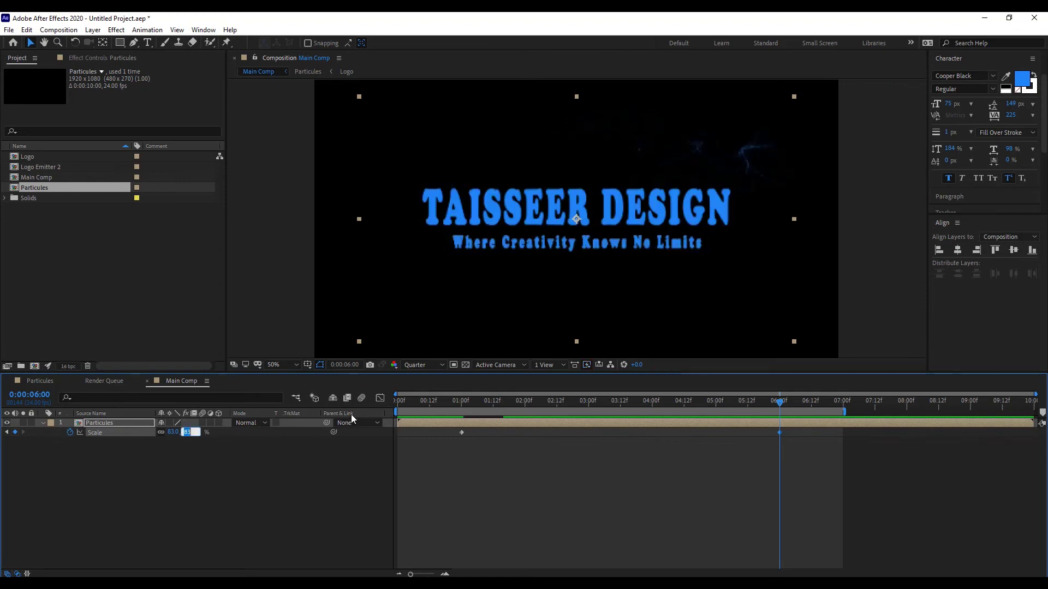
{"action": "left_click", "coordinate": [660, 488]}
{"action": "key", "text": "space"}
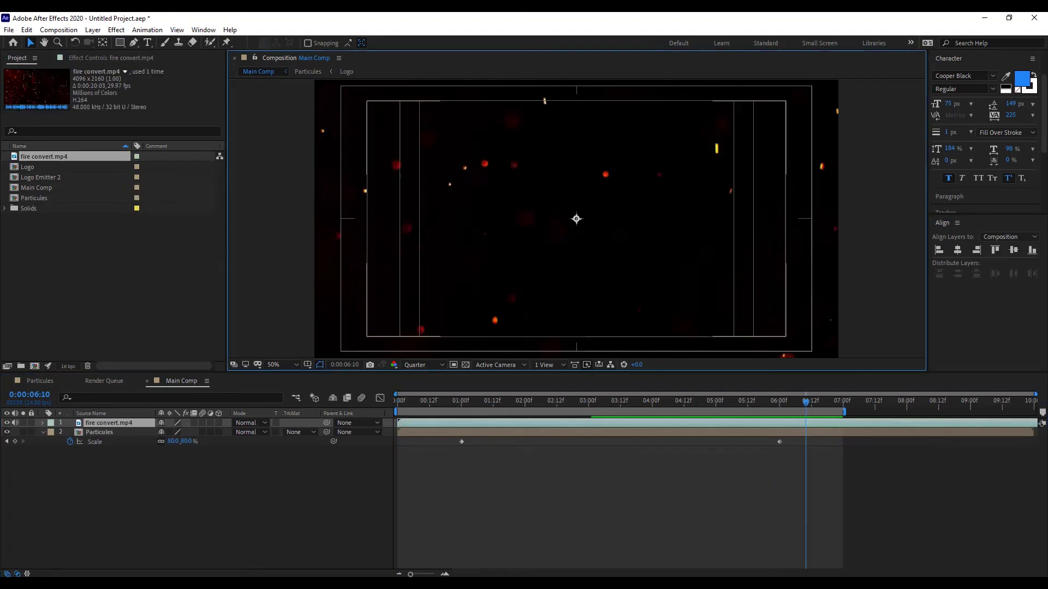
- Collapse the Particules layer's properties and preview Main Comp, stopping near three seconds
{"action": "left_click", "coordinate": [43, 423]}
{"action": "key", "text": "space"}
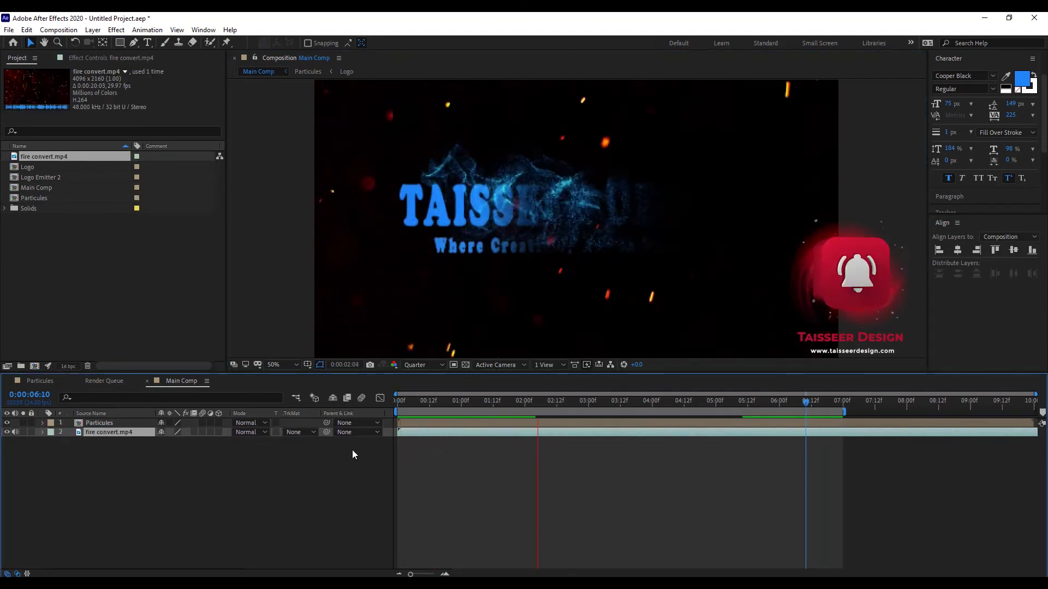
{"action": "key", "text": "space"}
{"action": "left_click_drag", "start_coordinate": [653, 402], "coordinate": [604, 404]}
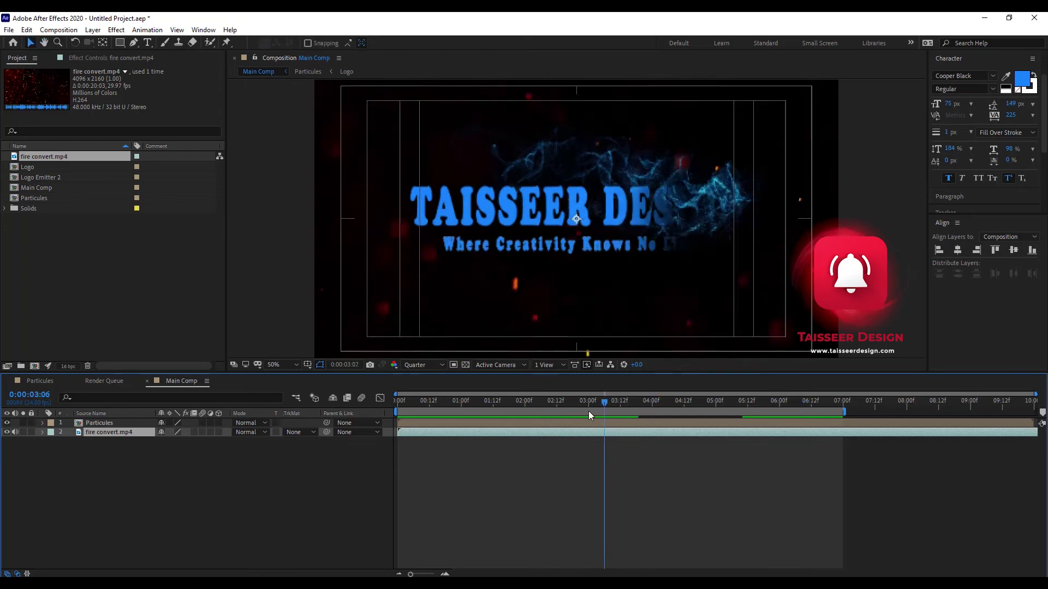
- Apply Hue/Saturation to the fire convert clip and shift its colorize hue to blue (207°)
{"action": "key", "text": "ctrl+space"}
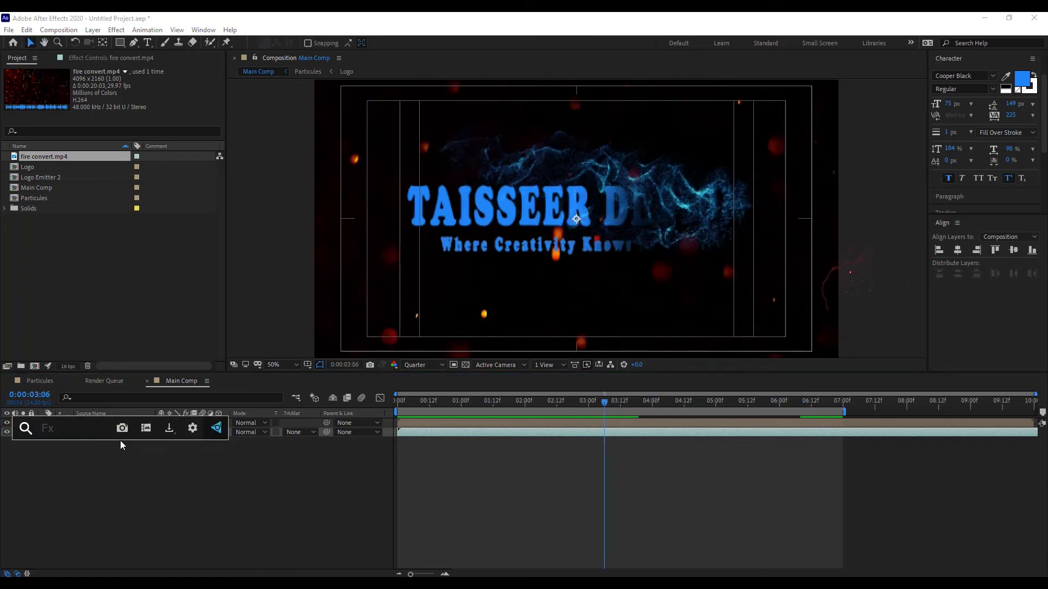
{"action": "type", "text": "hu"}
{"action": "key", "text": "Return"}
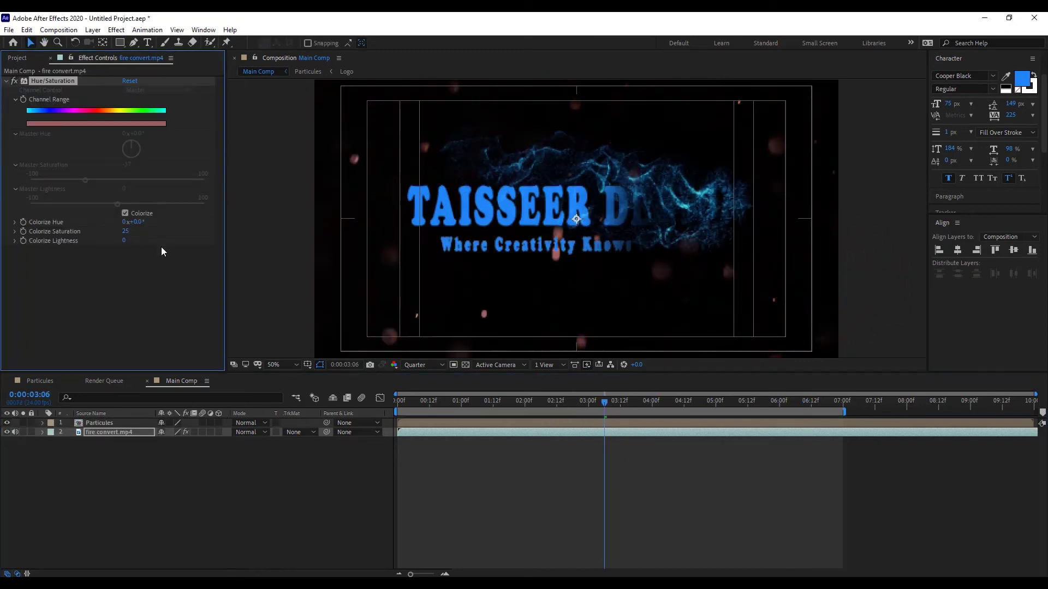
{"action": "left_click_drag", "start_coordinate": [133, 222], "coordinate": [173, 231]}
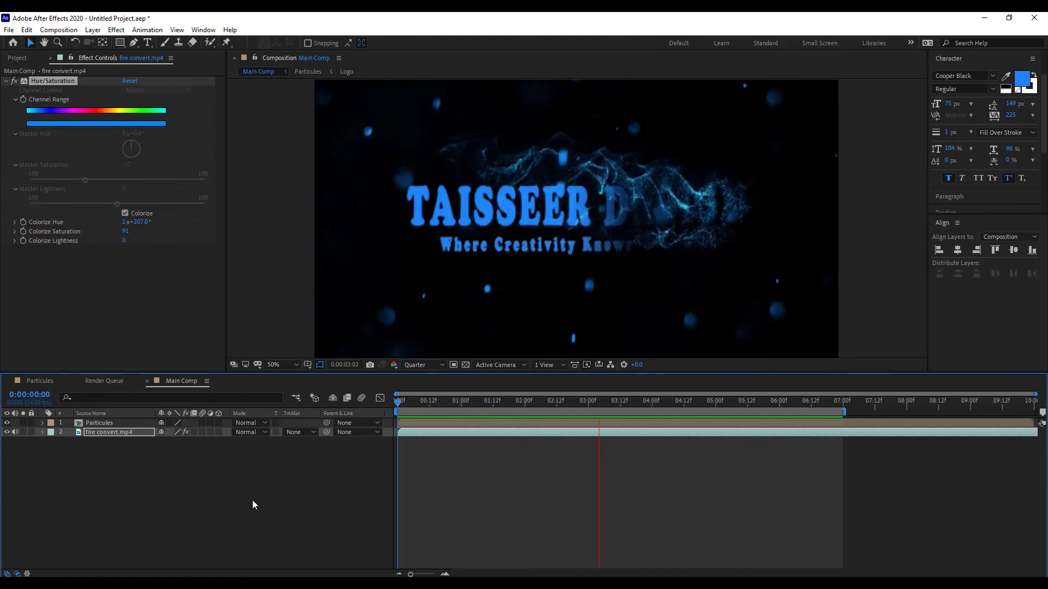
{"action": "key", "text": "space"}
- Place smoke.mp4 at the bottom of the layer stack and set it and fire convert.mp4 to Add mode
{"action": "left_click_drag", "start_coordinate": [436, 573], "coordinate": [250, 506]}
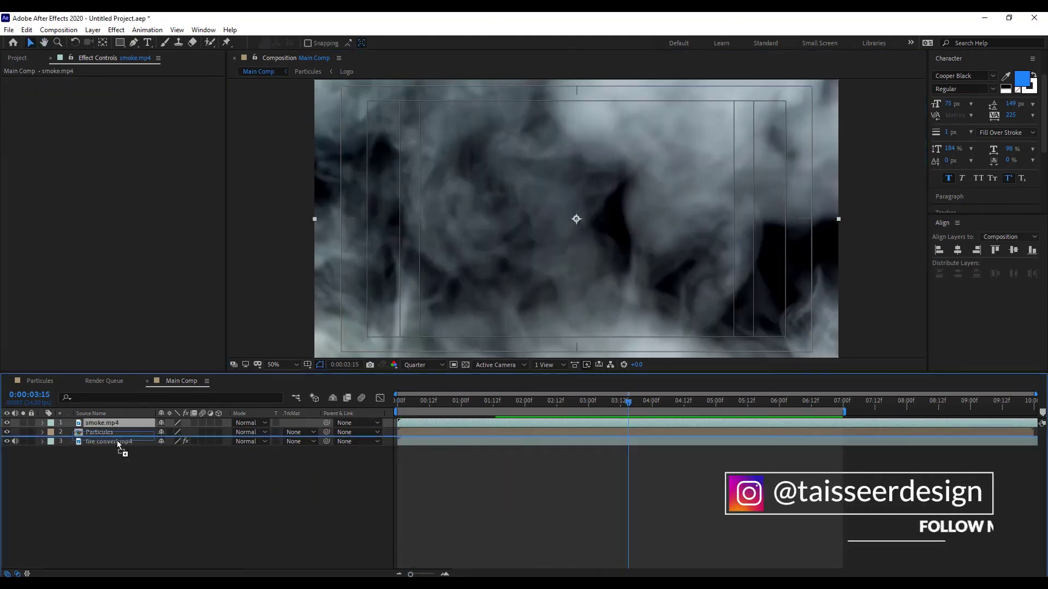
{"action": "left_click_drag", "start_coordinate": [119, 423], "coordinate": [117, 446]}
{"action": "left_click", "coordinate": [249, 441]}
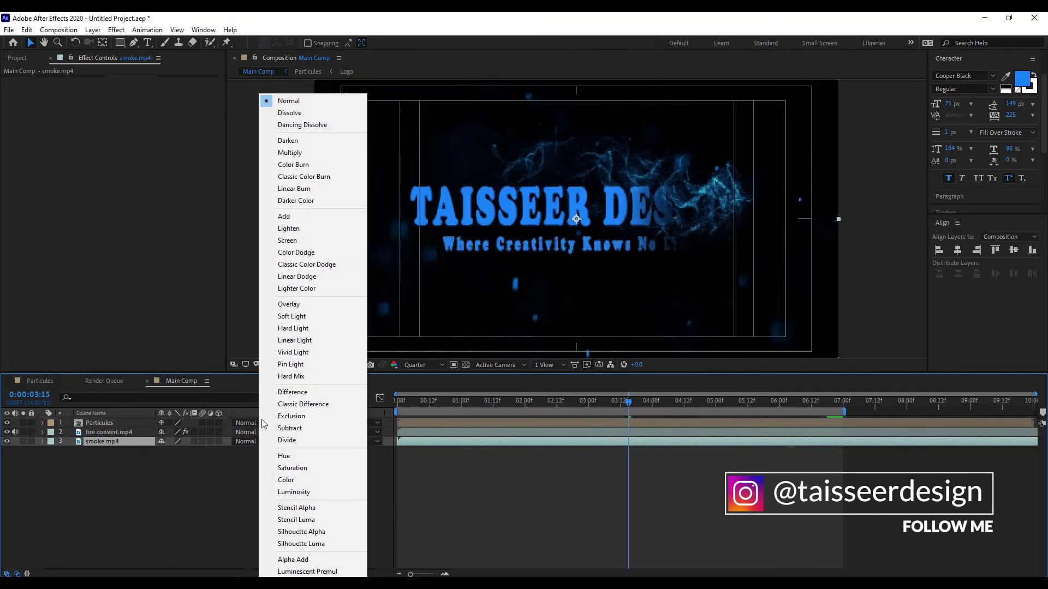
{"action": "left_click", "coordinate": [303, 217]}
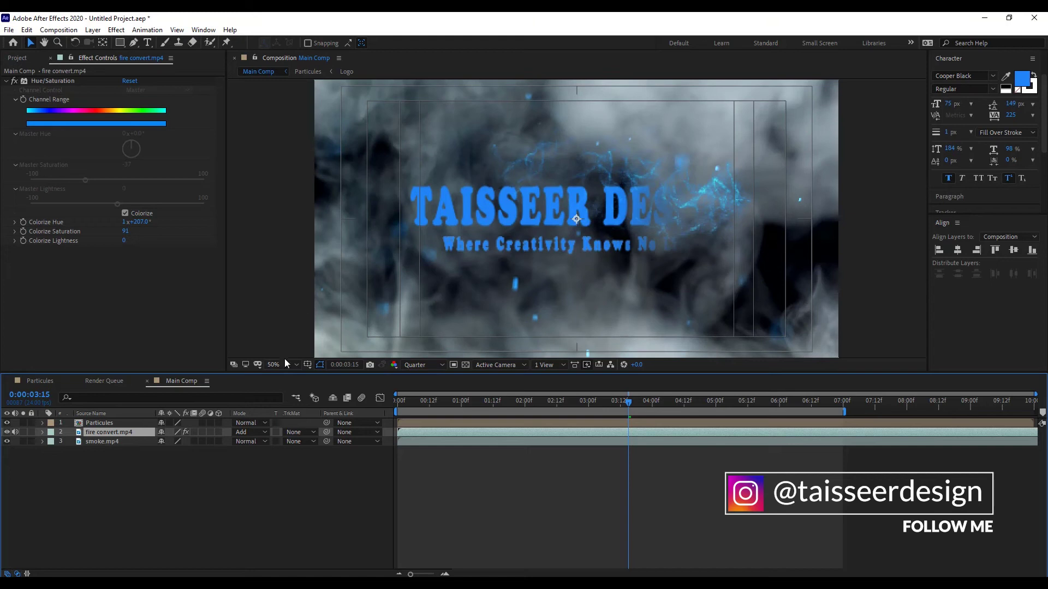
{"action": "left_click", "coordinate": [96, 442]}
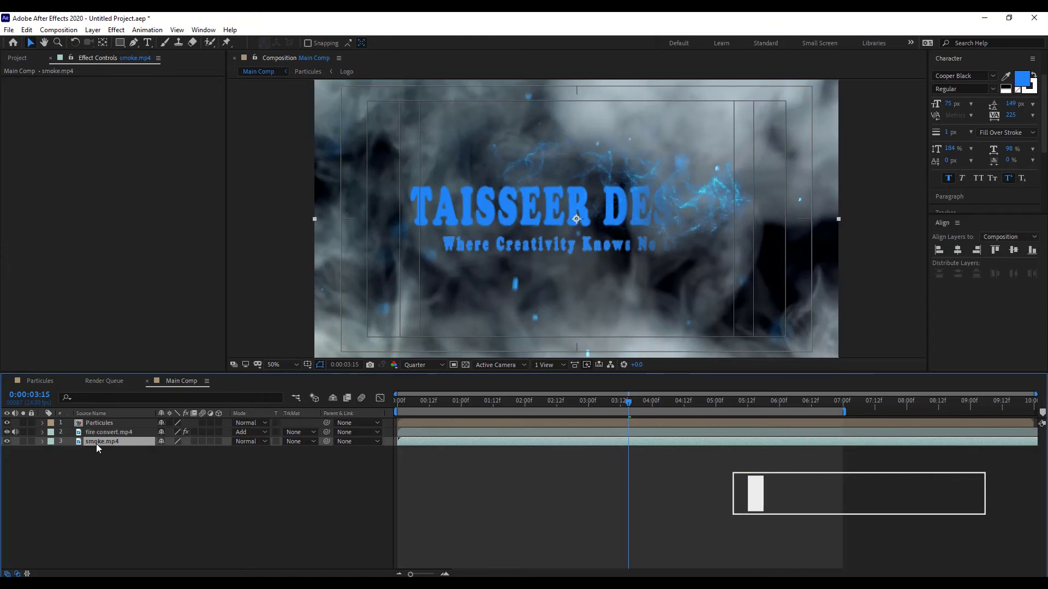
{"action": "left_click", "coordinate": [249, 441]}
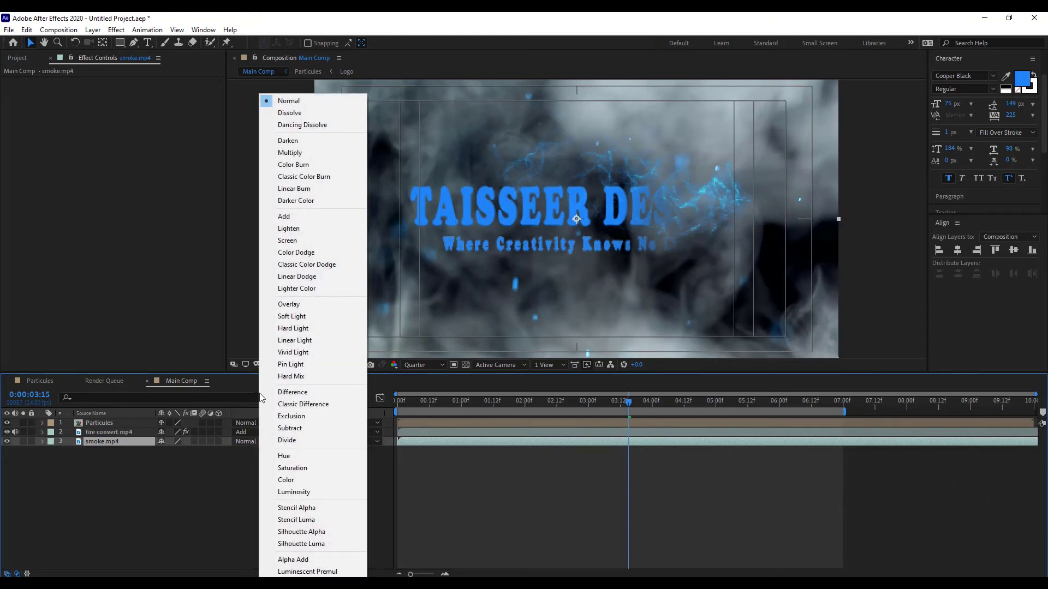
{"action": "left_click", "coordinate": [304, 217]}
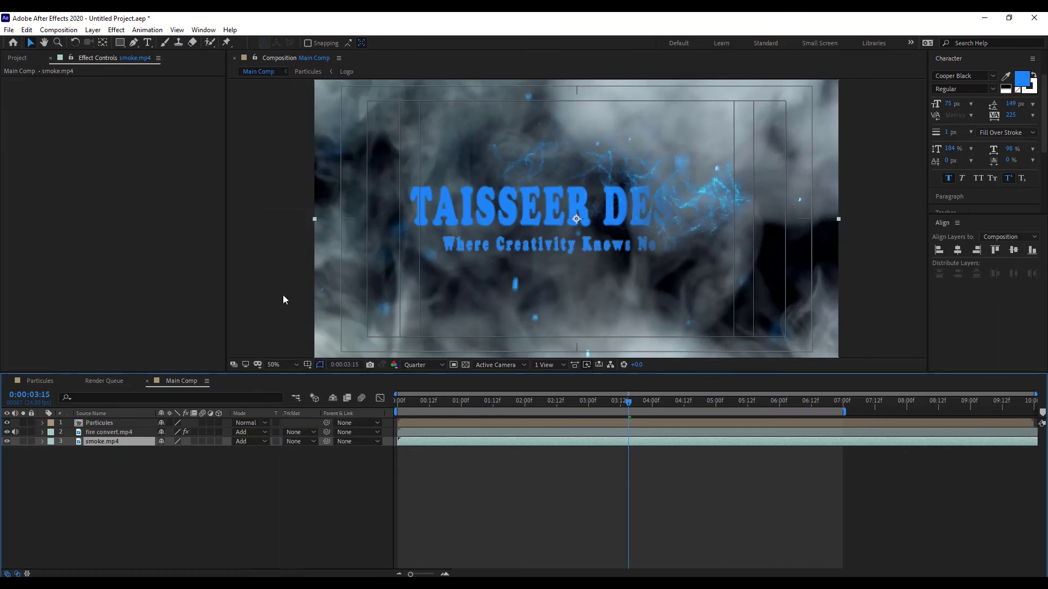
- Lower smoke.mp4 opacity to 10% and preview the comp from the start
{"action": "key", "text": "t"}
{"action": "mouse_move", "coordinate": [162, 454]}
{"action": "left_mouse_down"}
{"action": "mouse_move", "coordinate": [146, 460]}
{"action": "mouse_move", "coordinate": [154, 450]}
{"action": "left_mouse_up"}
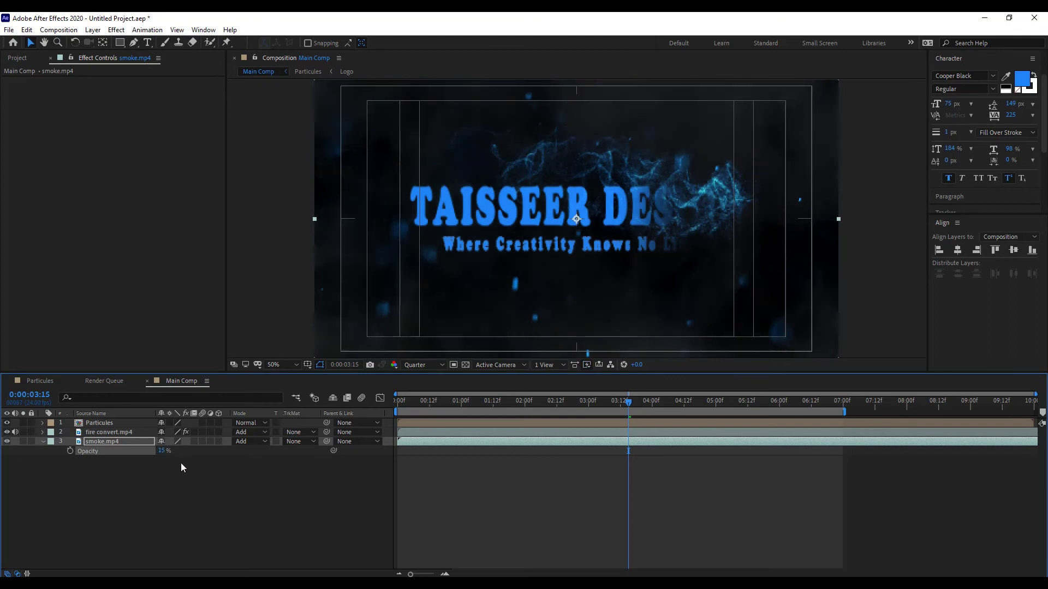
{"action": "key", "text": "Return"}
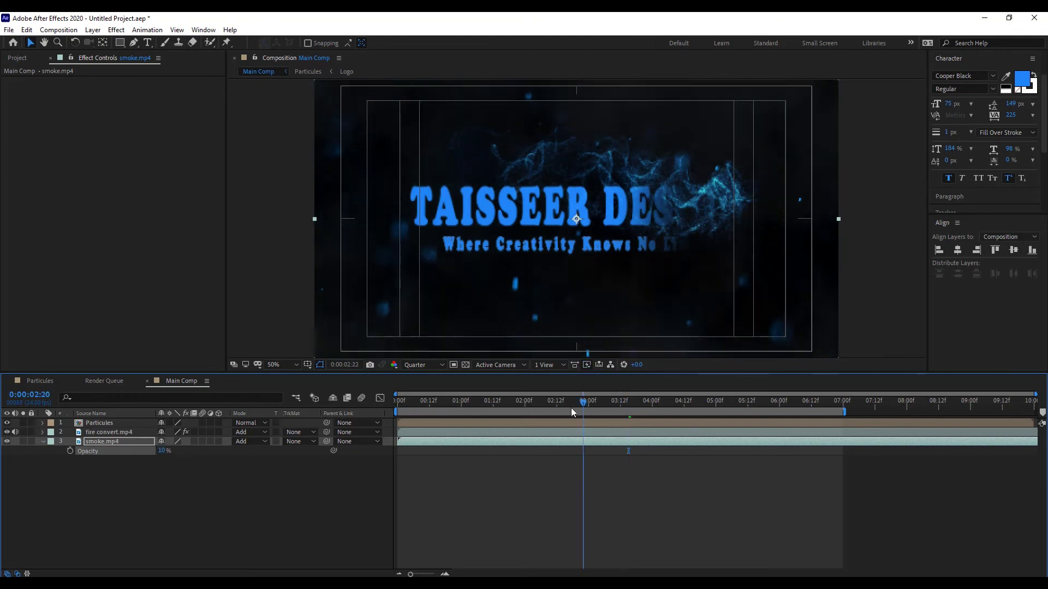
{"action": "key", "text": "Home"}
{"action": "key", "text": "space"}
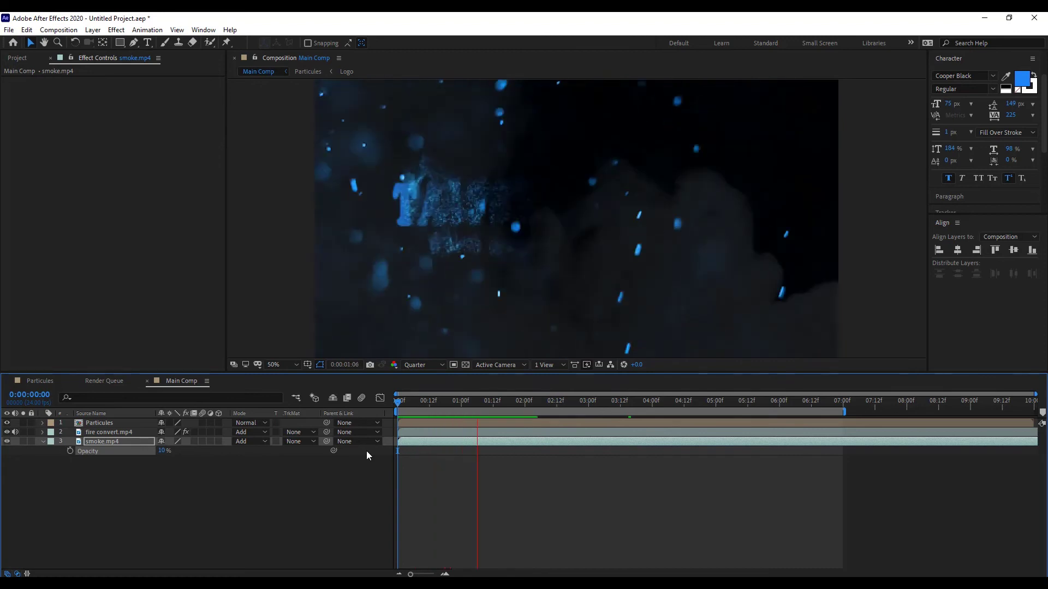
- Stop the preview and apply Hue/Saturation to smoke.mp4
{"action": "key", "text": "space"}
{"action": "key", "text": "ctrl+space"}
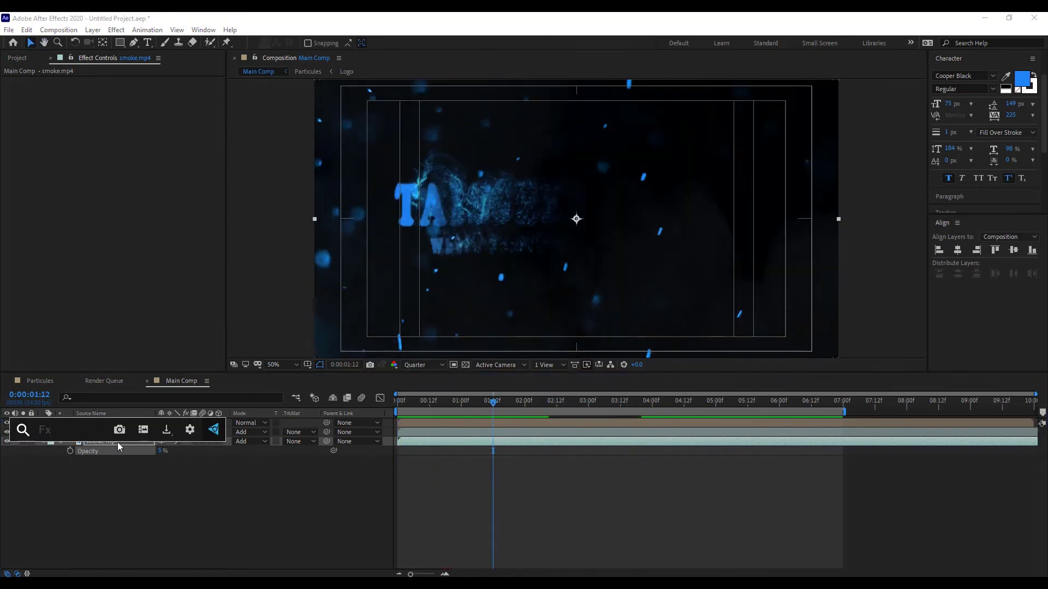
{"action": "type", "text": "hu"}
{"action": "key", "text": "Return"}
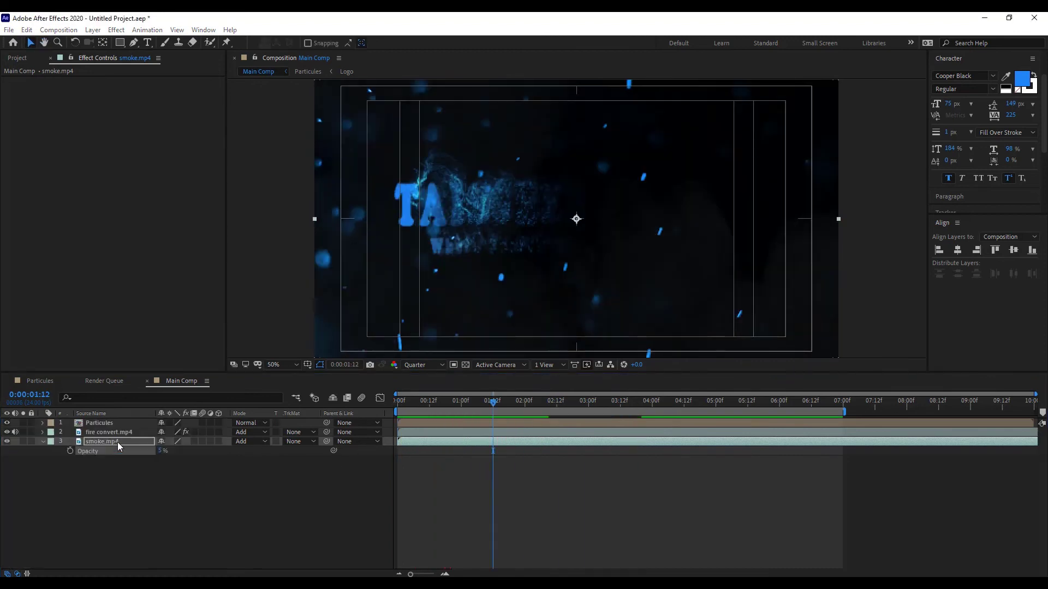
- Colorize the smoke at Hue 207° and Saturation 91, matching fire convert.mp4's settings
{"action": "left_click", "coordinate": [91, 434]}
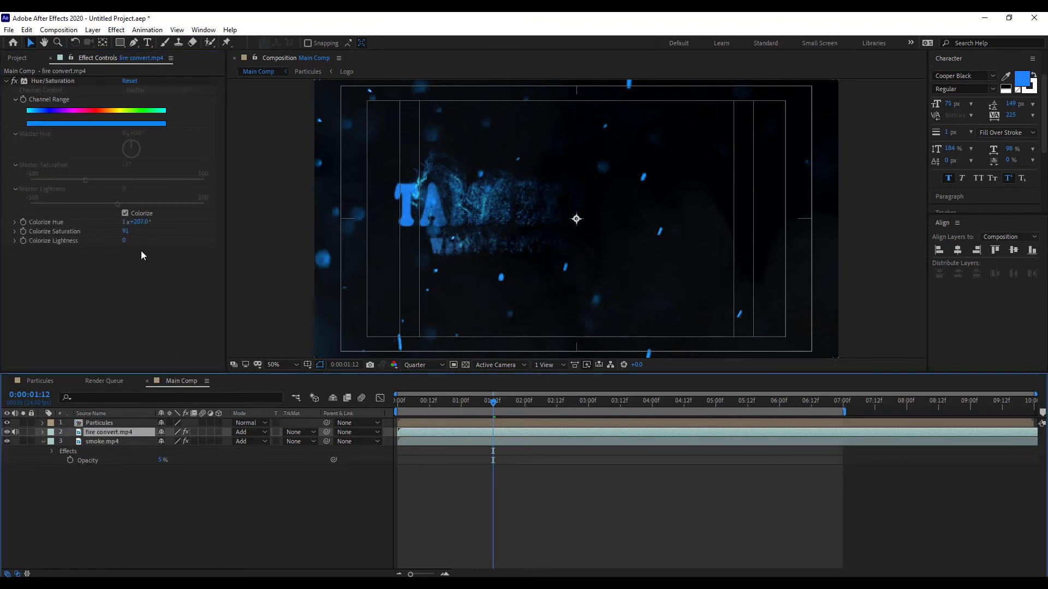
{"action": "key", "text": "ctrl+Down"}
{"action": "key", "text": "Return"}
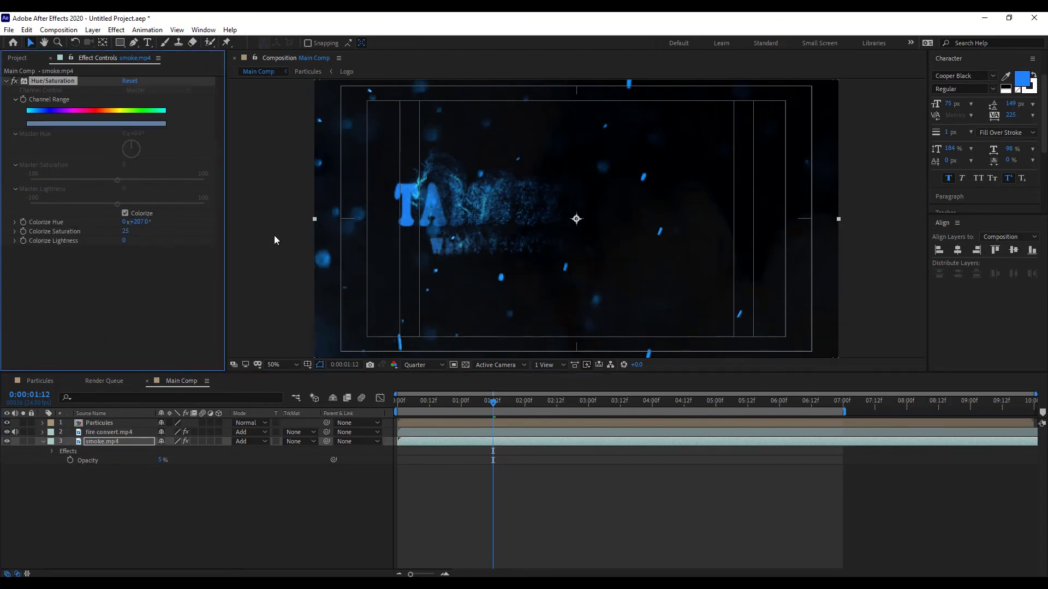
{"action": "left_click", "coordinate": [110, 432]}
{"action": "left_click", "coordinate": [111, 443]}
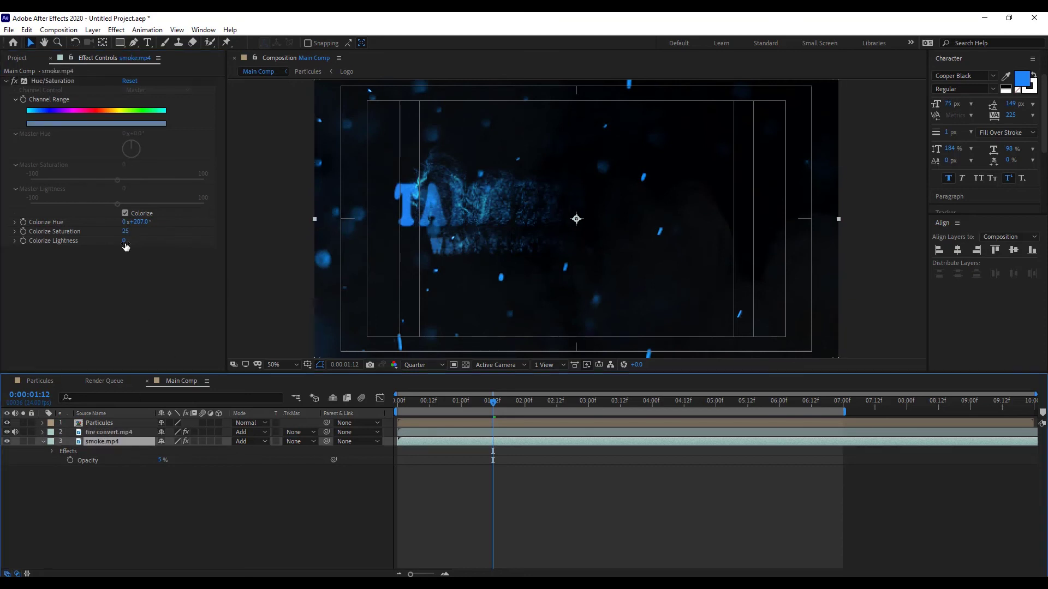
{"action": "left_click", "coordinate": [220, 235]}
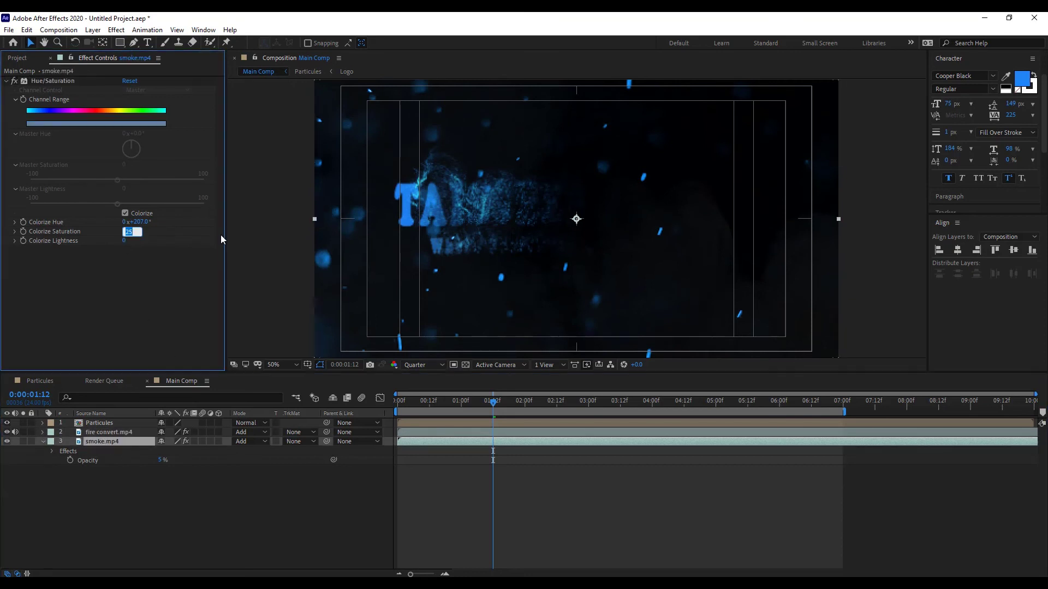
{"action": "left_click", "coordinate": [112, 441]}
{"action": "left_click", "coordinate": [126, 222]}
{"action": "key", "text": "Return"}
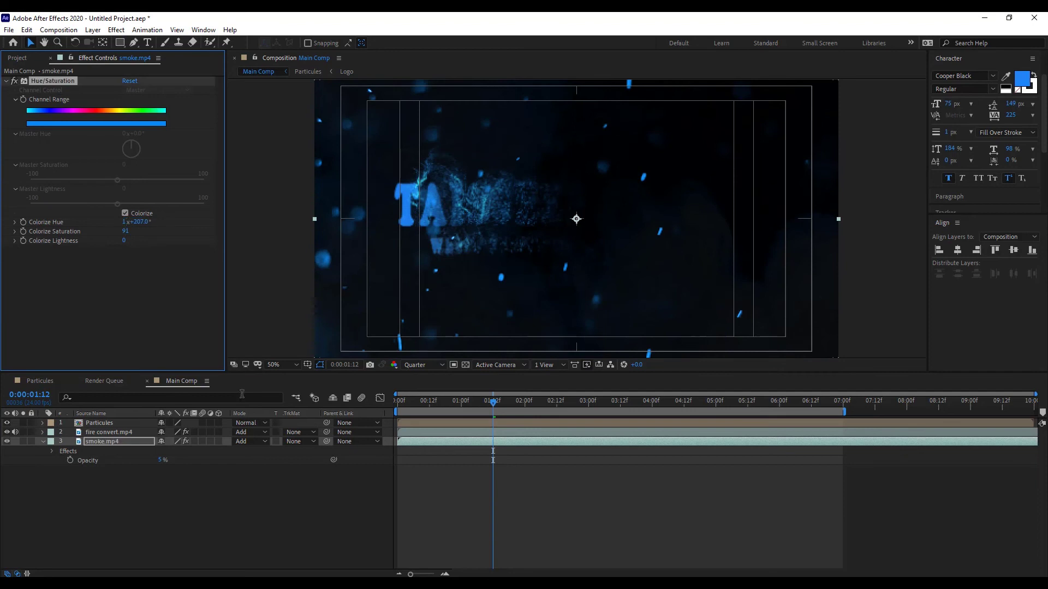
{"action": "left_click_drag", "start_coordinate": [528, 407], "coordinate": [641, 406]}
- Create a new black solid layer named Black Bar
{"action": "right_click", "coordinate": [97, 486]}
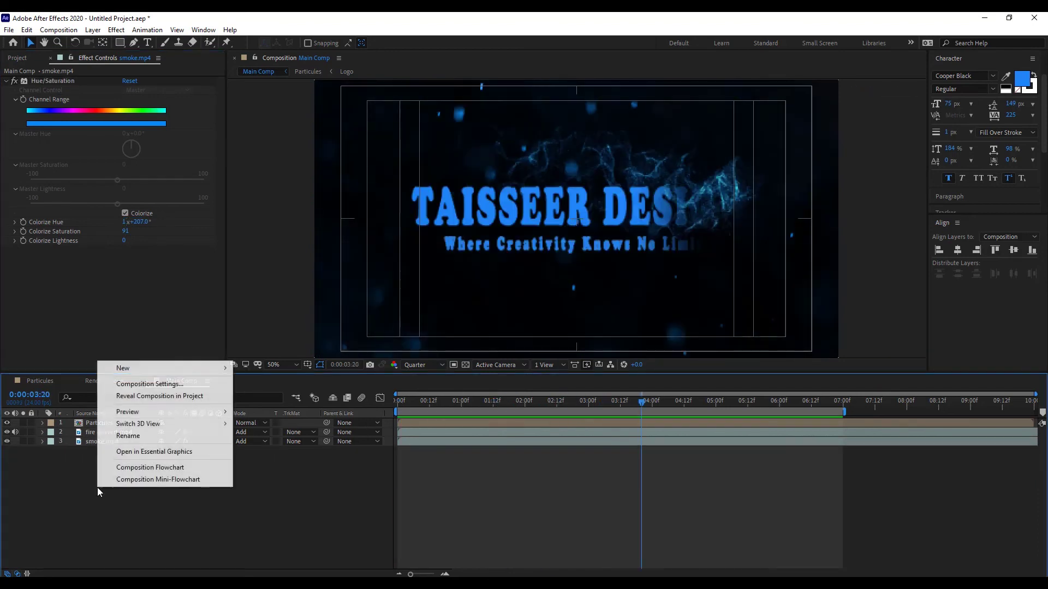
{"action": "mouse_move", "coordinate": [143, 368]}
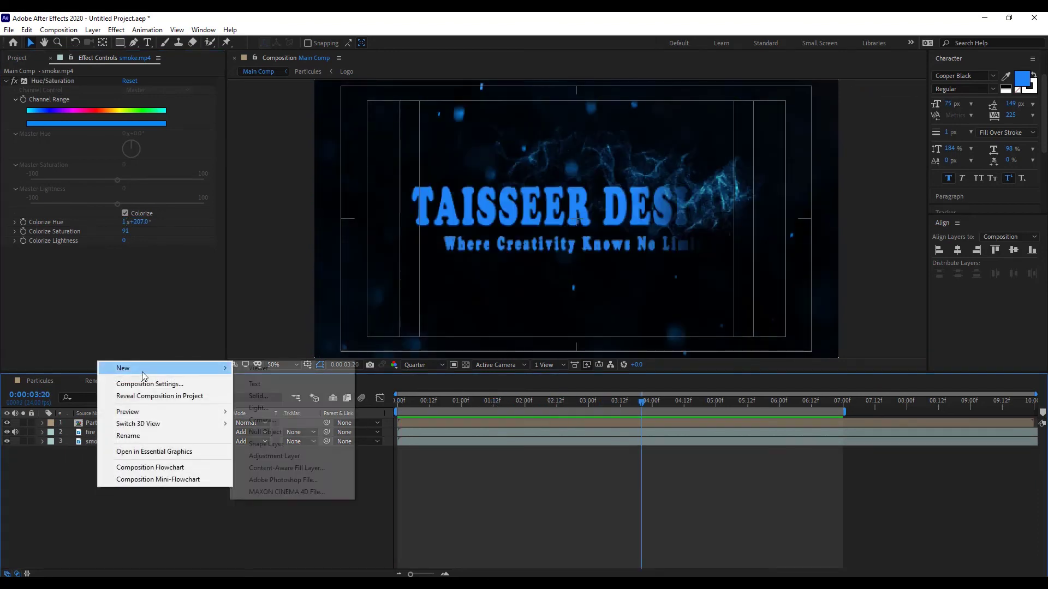
{"action": "left_click", "coordinate": [283, 401]}
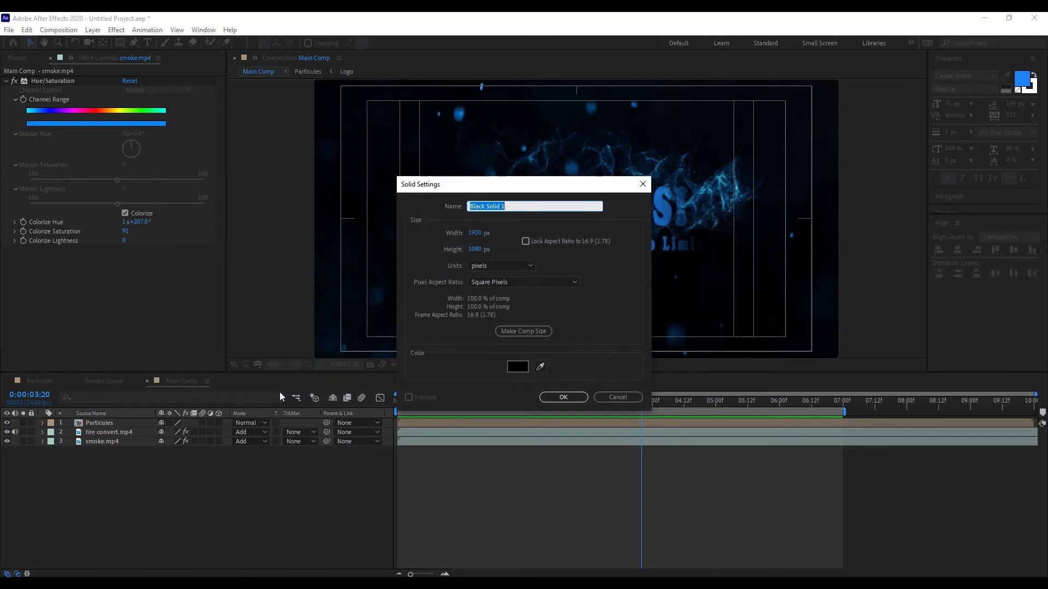
{"action": "type", "text": "Black Bar"}
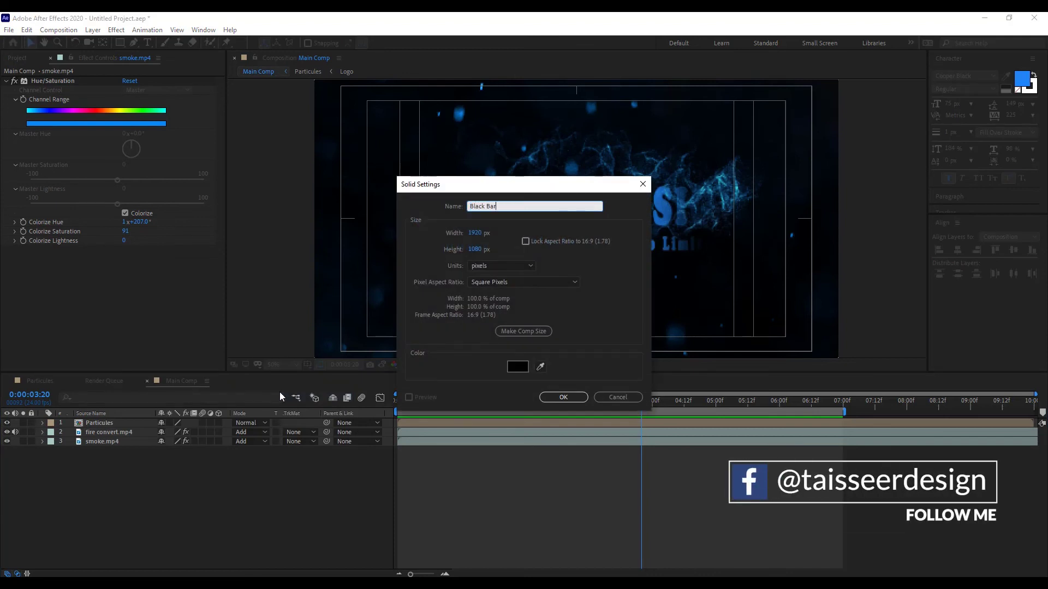
{"action": "key", "text": "Return"}
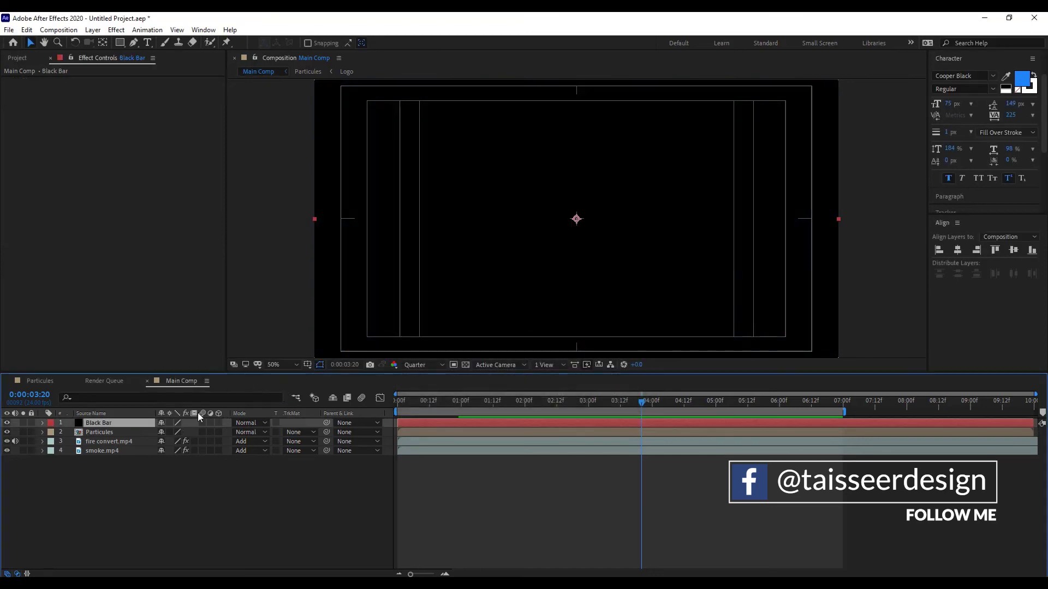
- Mask the Black Bar with a full-frame rectangle and drag its edges inward into letterbox bars
{"action": "double_click", "coordinate": [119, 43]}
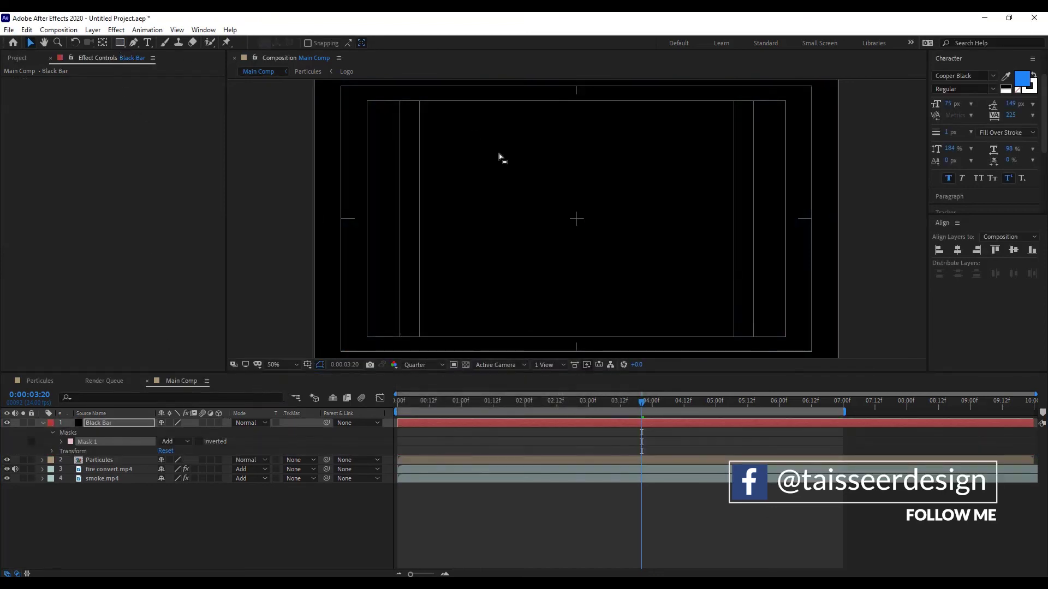
{"action": "scroll", "coordinate": [719, 195], "scroll_direction": "down", "scroll_amount": 2}
{"action": "scroll", "coordinate": [672, 185], "scroll_direction": "down", "scroll_amount": 2}
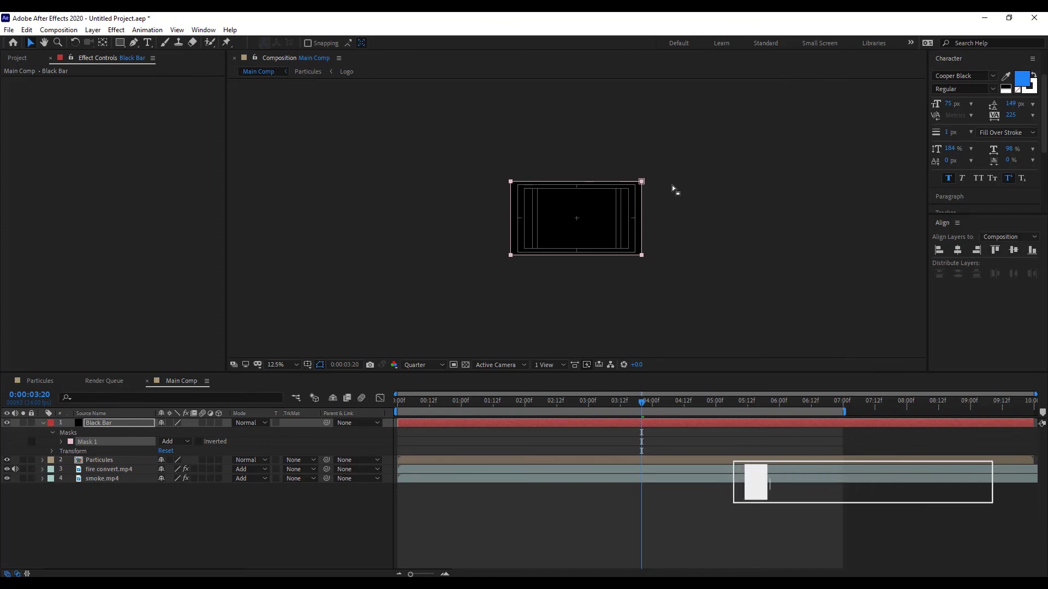
{"action": "scroll", "coordinate": [660, 168], "scroll_direction": "up", "scroll_amount": 2}
{"action": "left_click", "coordinate": [707, 144]}
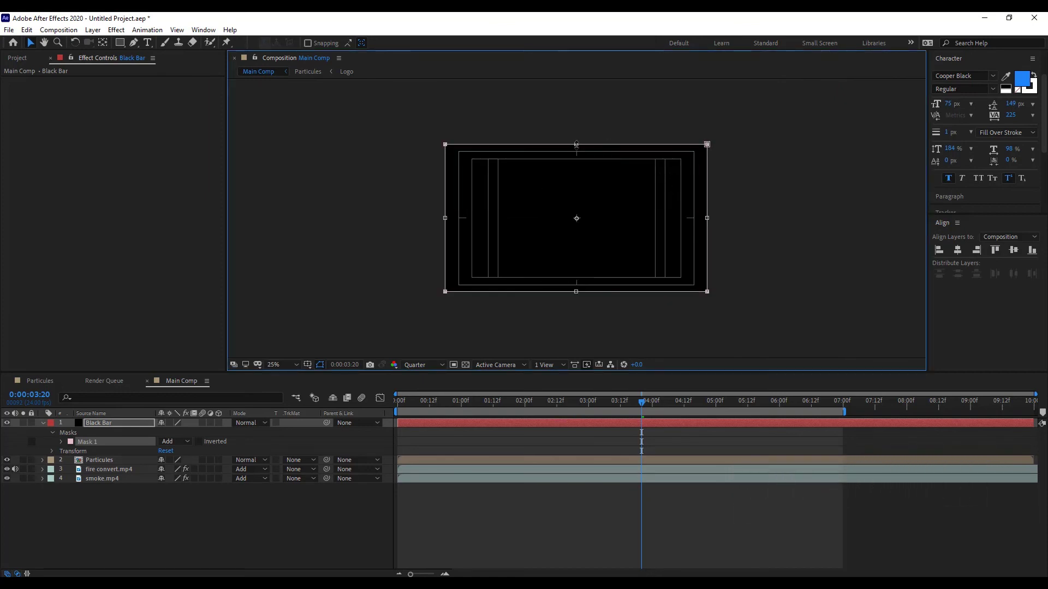
{"action": "left_click_drag", "start_coordinate": [578, 149], "coordinate": [582, 161]}
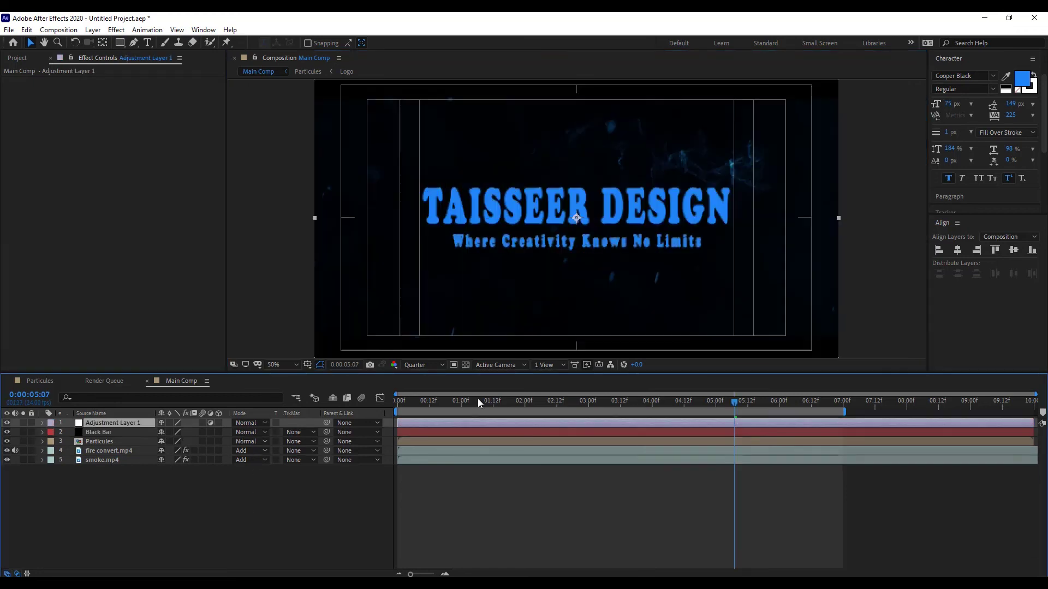
- Apply Sharpen to Adjustment Layer 1
{"action": "key", "text": "ctrl+space"}
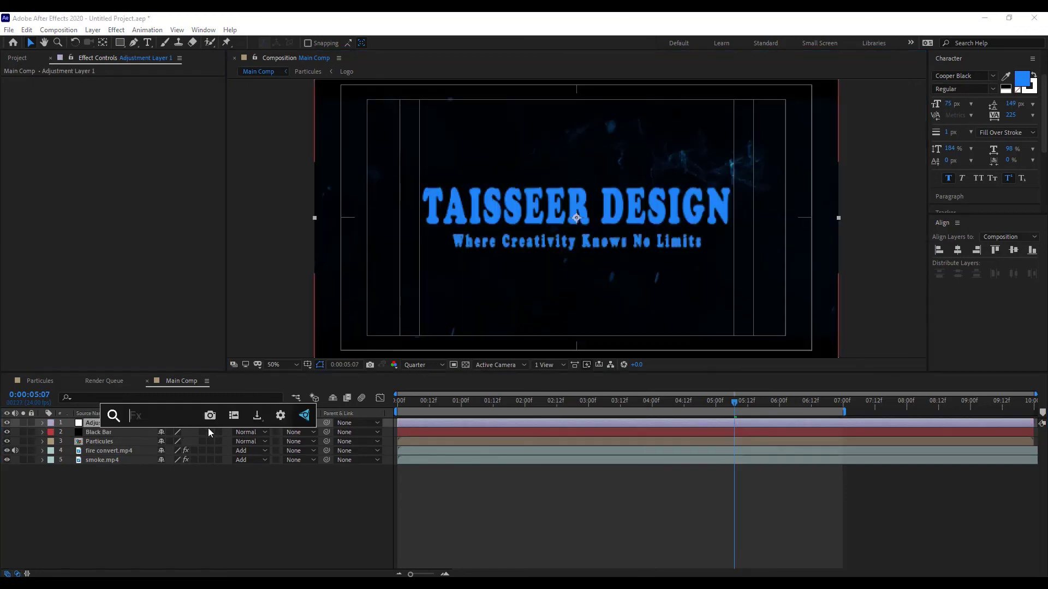
{"action": "type", "text": "sha"}
{"action": "key", "text": "Down"}
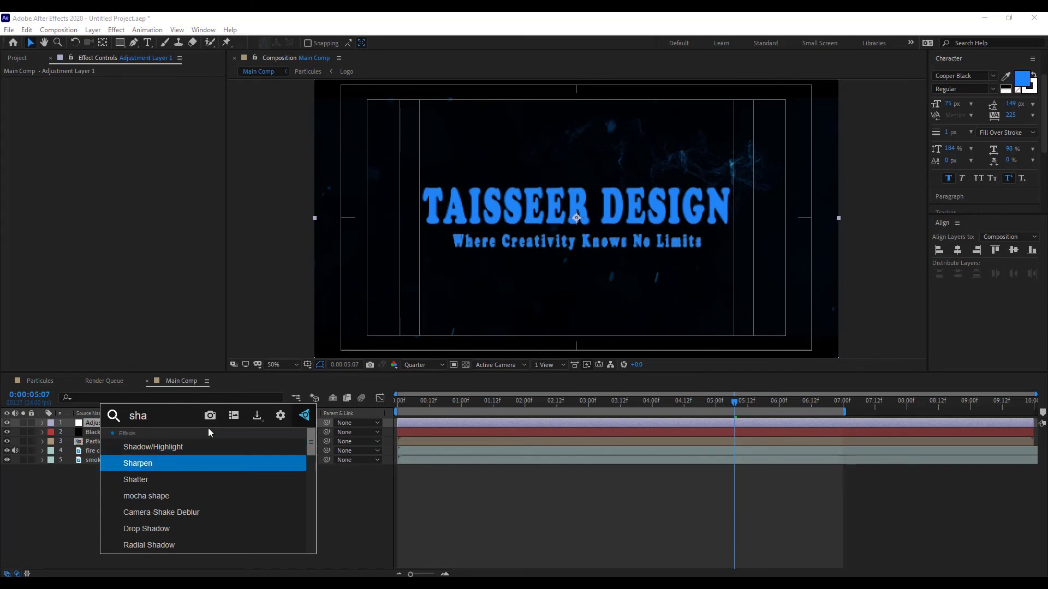
{"action": "key", "text": "Return"}
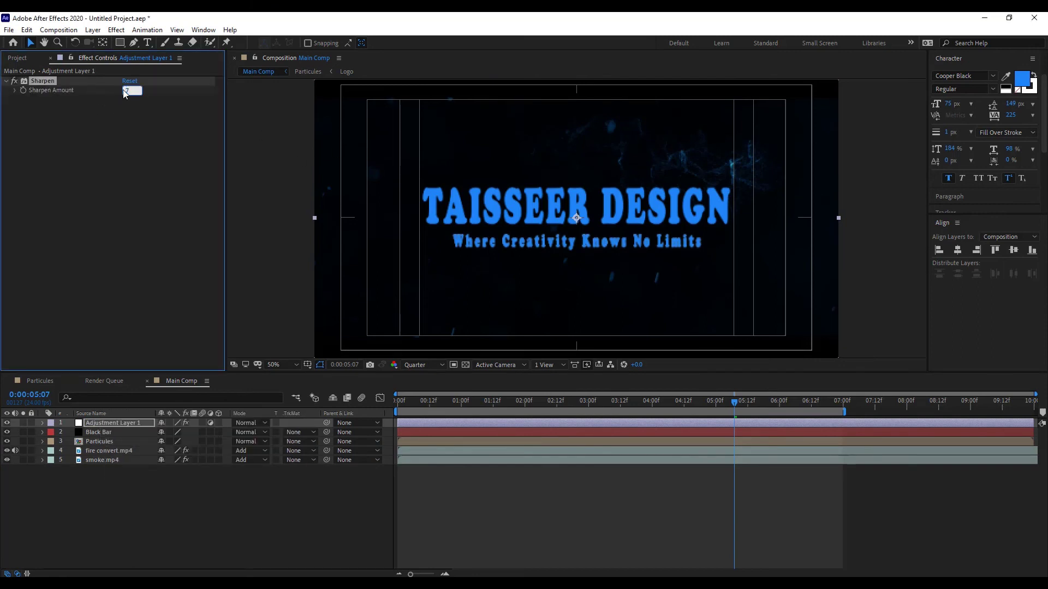
- Add Noise to the adjustment layer, settling on an Amount of 3%
{"action": "left_click", "coordinate": [122, 422]}
{"action": "key", "text": "ctrl+space"}
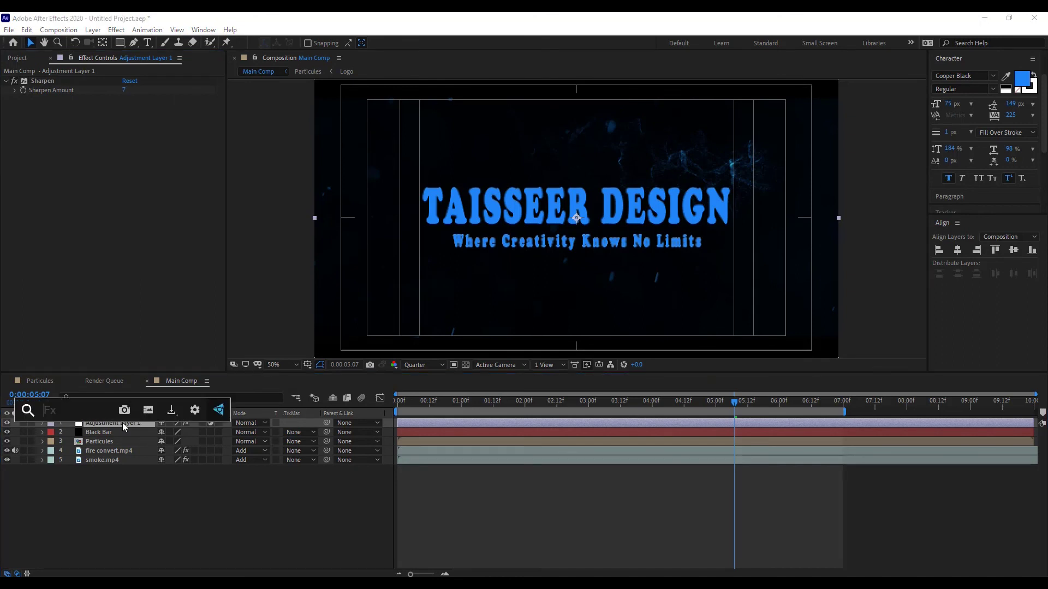
{"action": "type", "text": "no"}
{"action": "key", "text": "Return"}
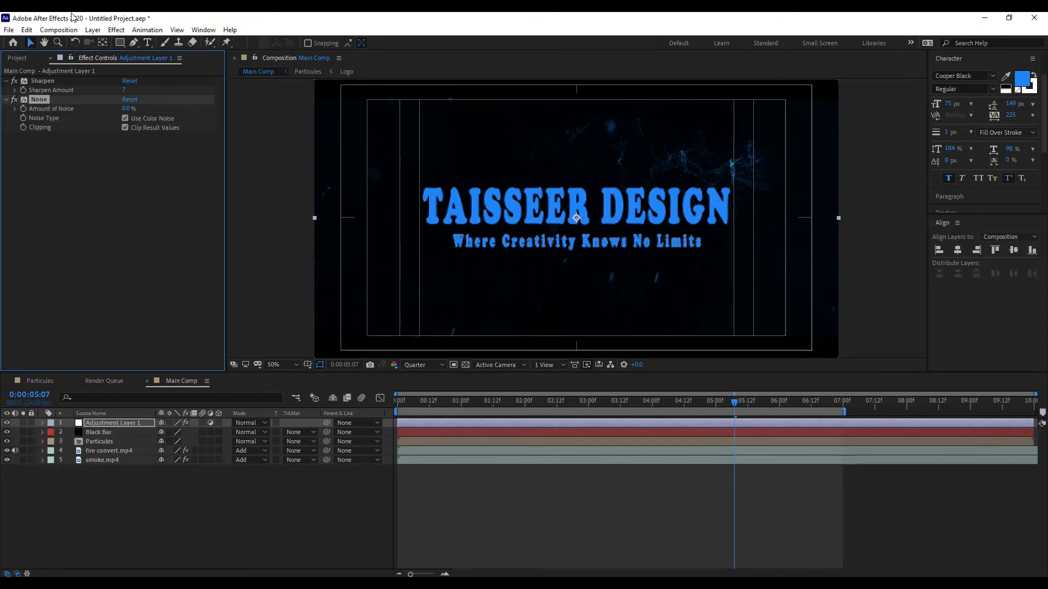
{"action": "left_click", "coordinate": [137, 108]}
{"action": "type", "text": "5"}
{"action": "key", "text": "Return"}
{"action": "key", "text": "period"}
{"action": "key", "text": "period"}
{"action": "left_click", "coordinate": [130, 108]}
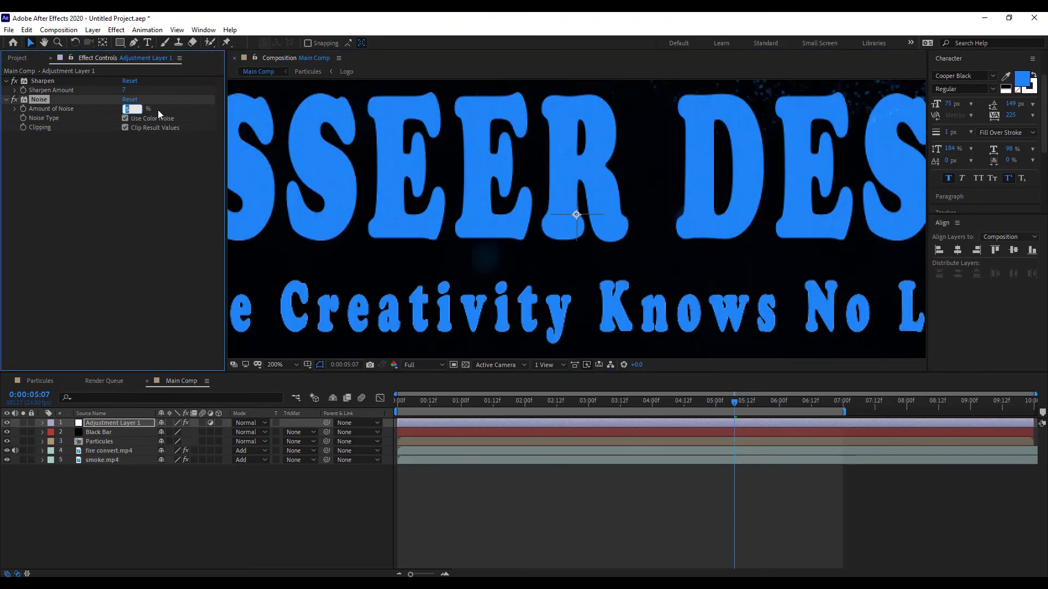
{"action": "type", "text": "3"}
{"action": "key", "text": "Return"}
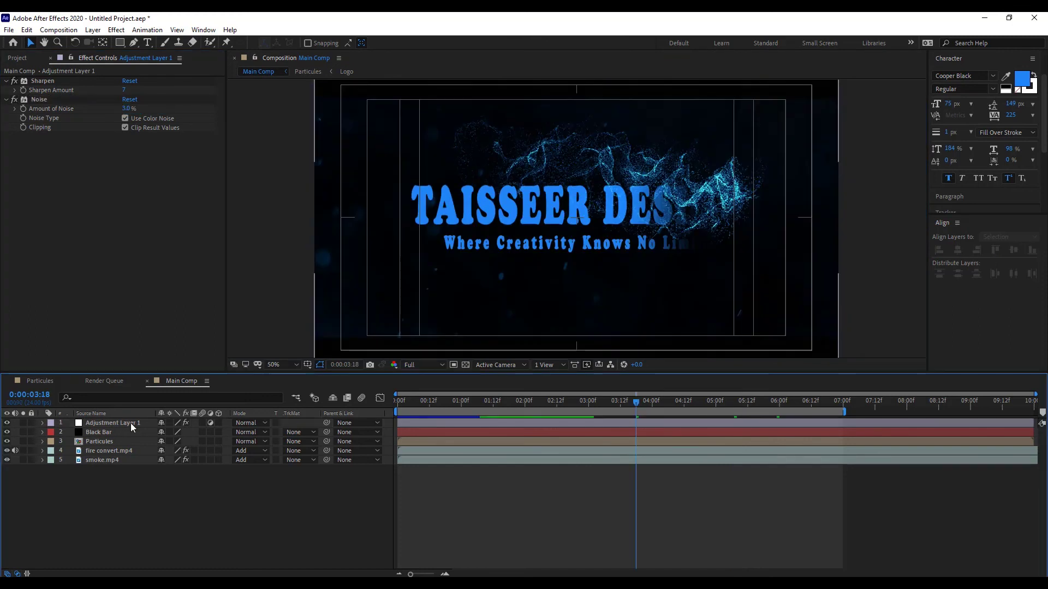
- Apply Deep Glow to the adjustment layer and preview the comp
{"action": "key", "text": "ctrl+space"}
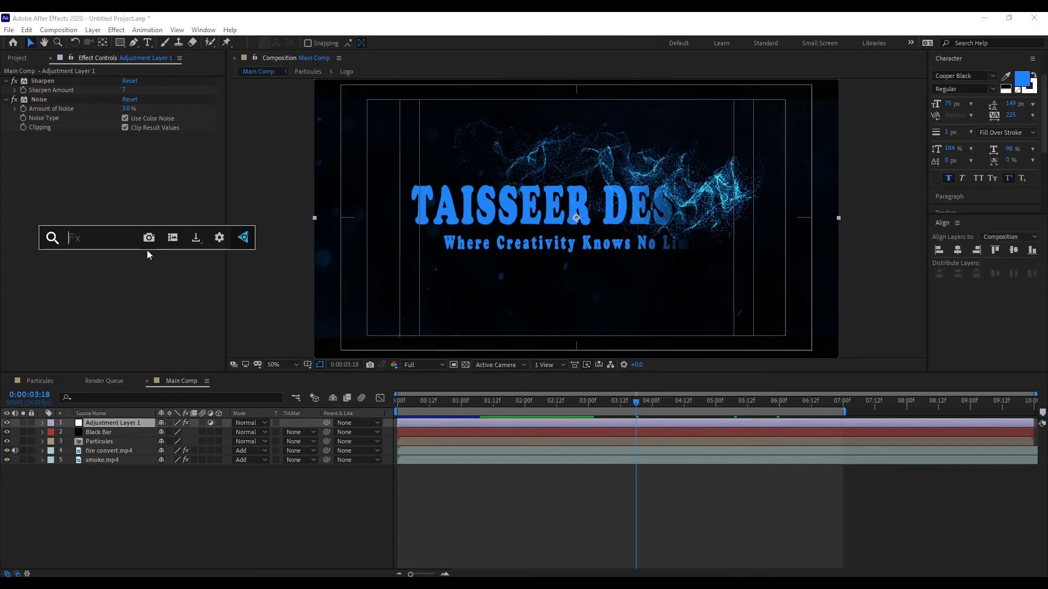
{"action": "type", "text": "deep"}
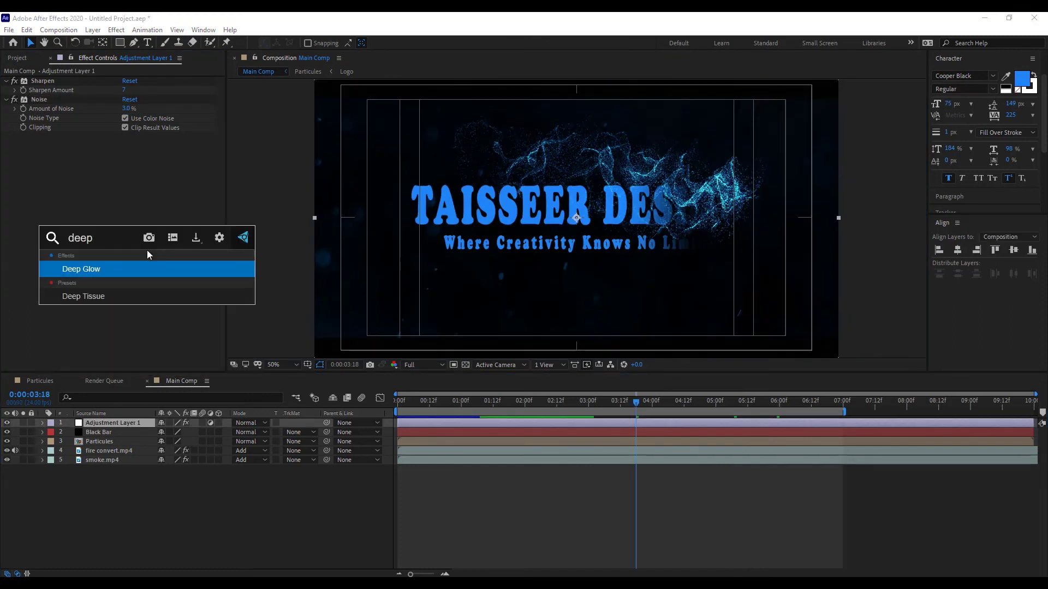
{"action": "key", "text": "Return"}
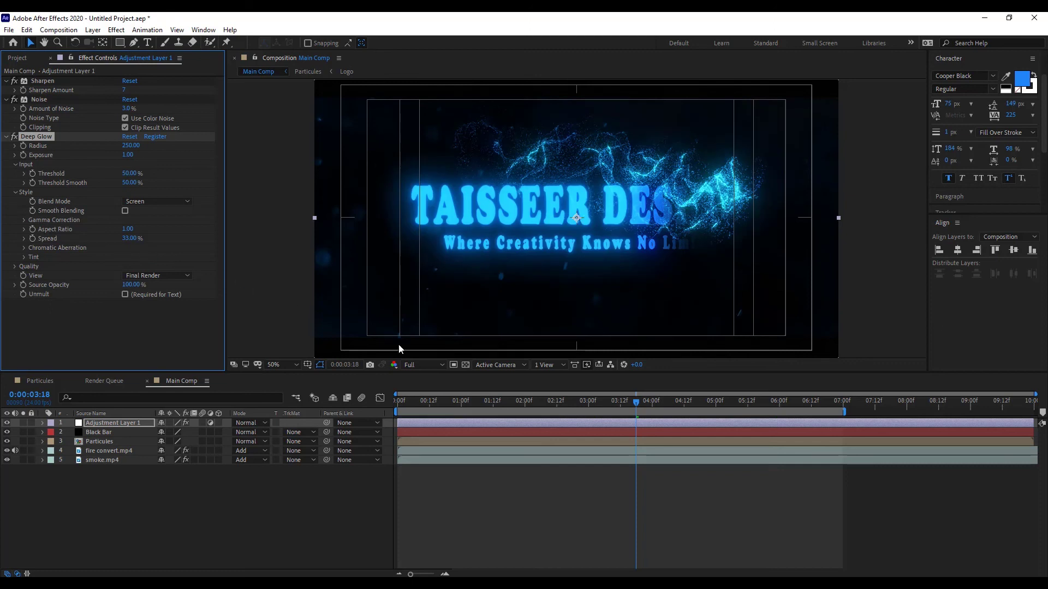
{"action": "left_click", "coordinate": [299, 499]}
{"action": "key", "text": "space"}
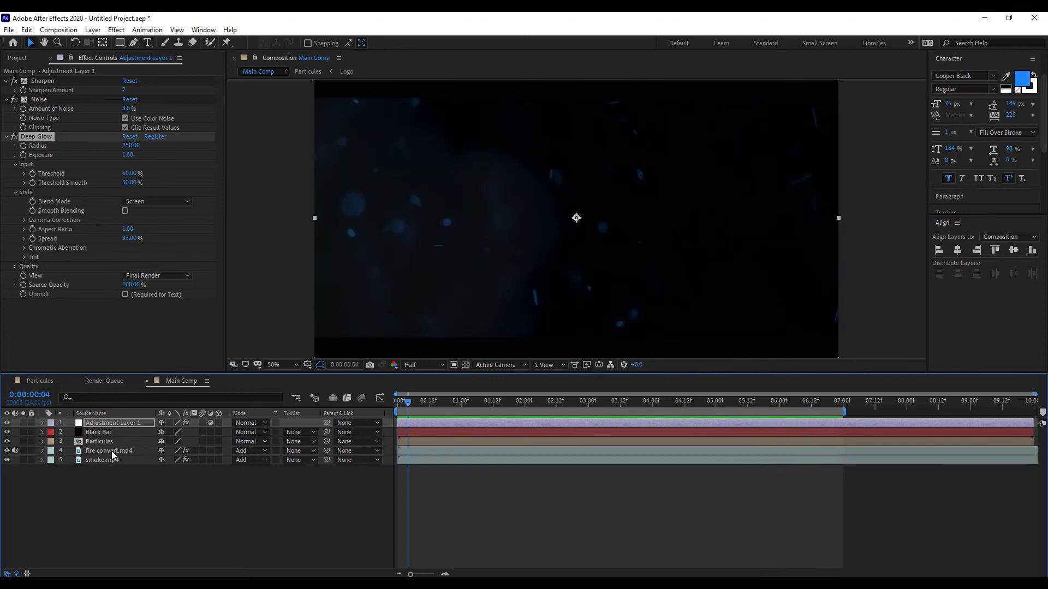
- Add Opacity keyframes at 0:00:00:04 on fire convert.mp4 and smoke.mp4, then go to frame zero
{"action": "left_click", "coordinate": [111, 451]}
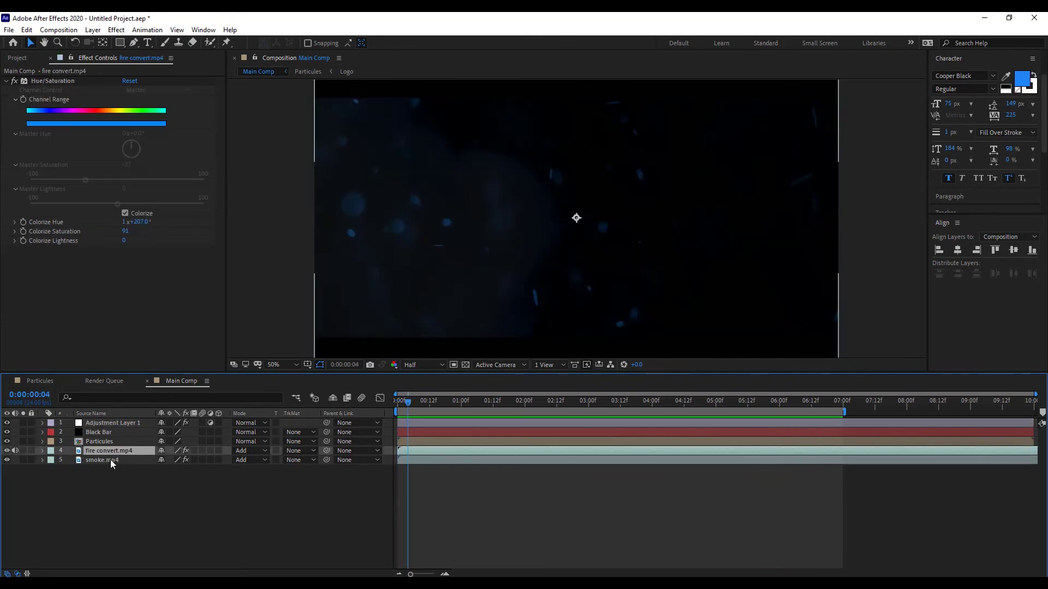
{"action": "left_click", "coordinate": [111, 459], "text": "shift"}
{"action": "key", "text": "t"}
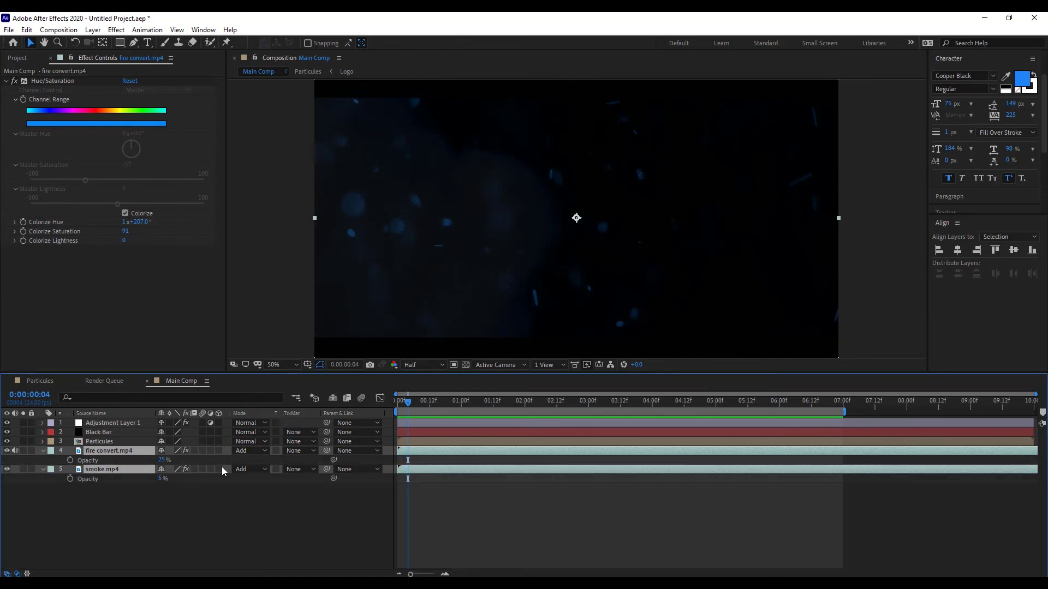
{"action": "left_click", "coordinate": [70, 461]}
{"action": "left_click", "coordinate": [70, 479]}
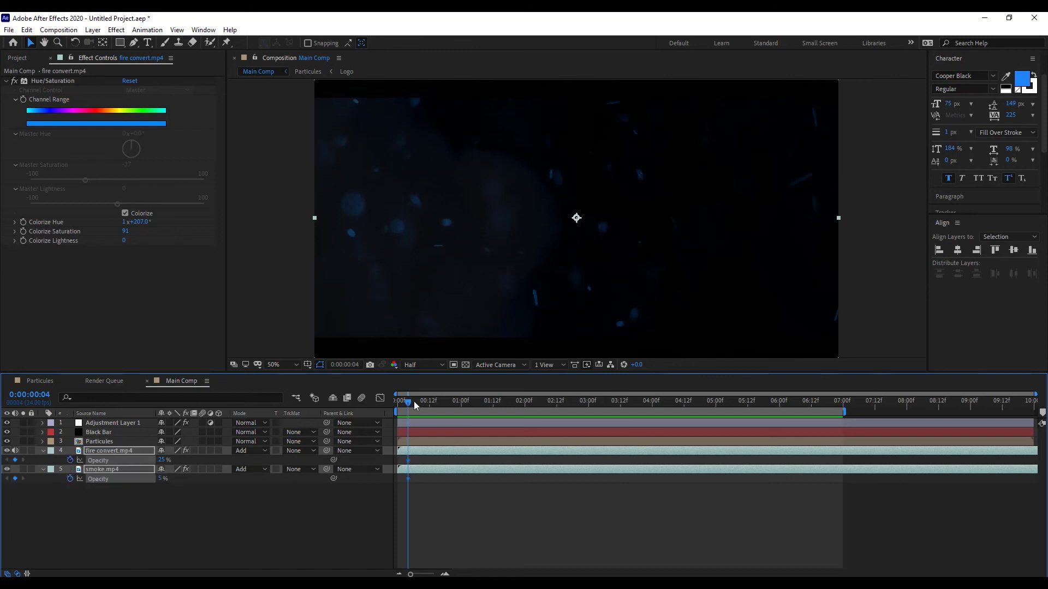
{"action": "left_click_drag", "start_coordinate": [408, 401], "coordinate": [398, 401]}
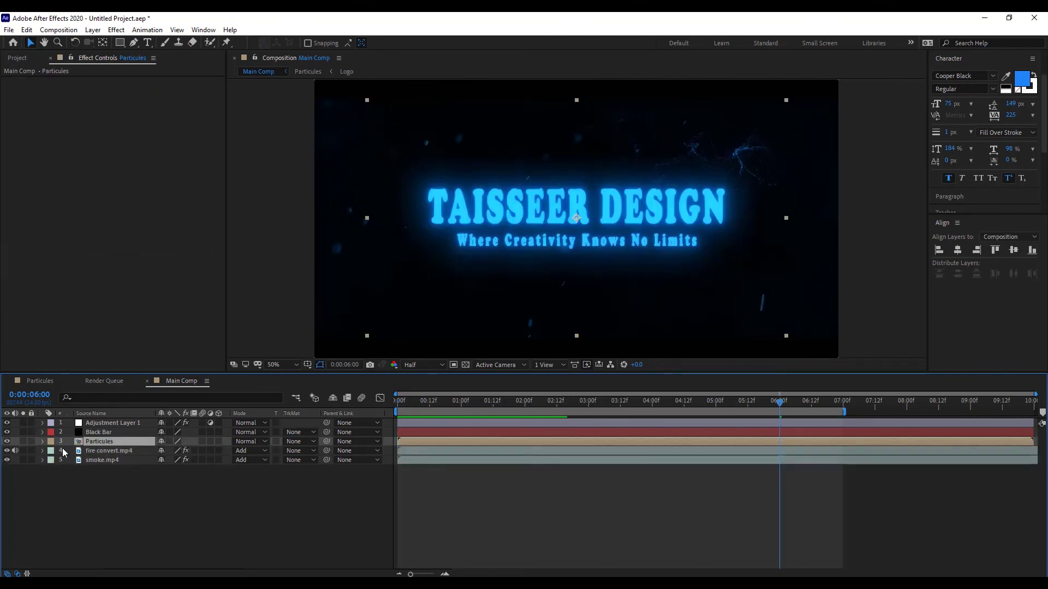
- Keyframe Particules opacity at 100% at 6 seconds and 0% at 7 seconds
{"action": "key", "text": "t"}
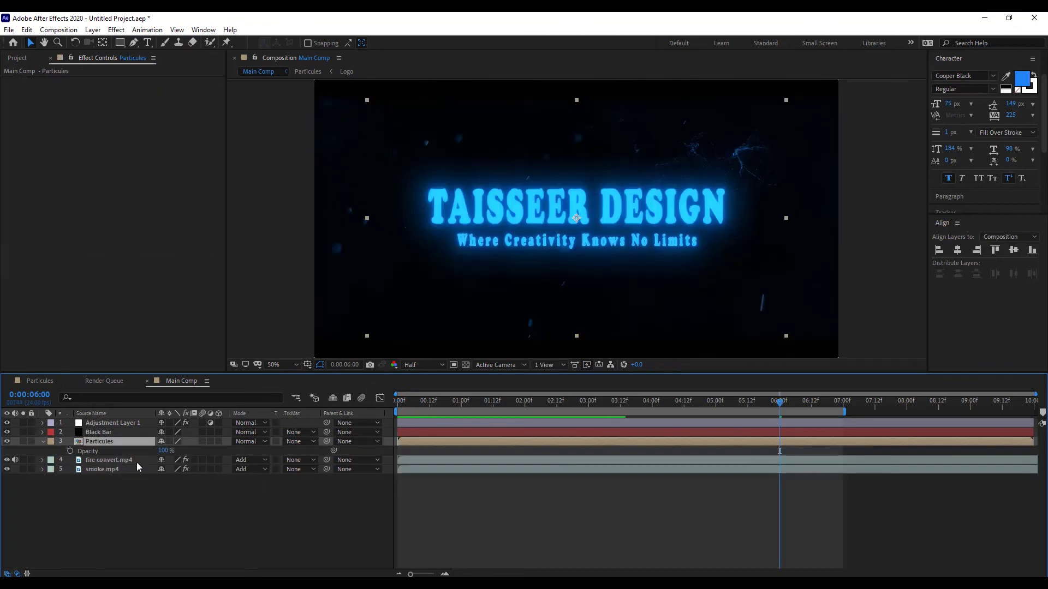
{"action": "left_click", "coordinate": [69, 451]}
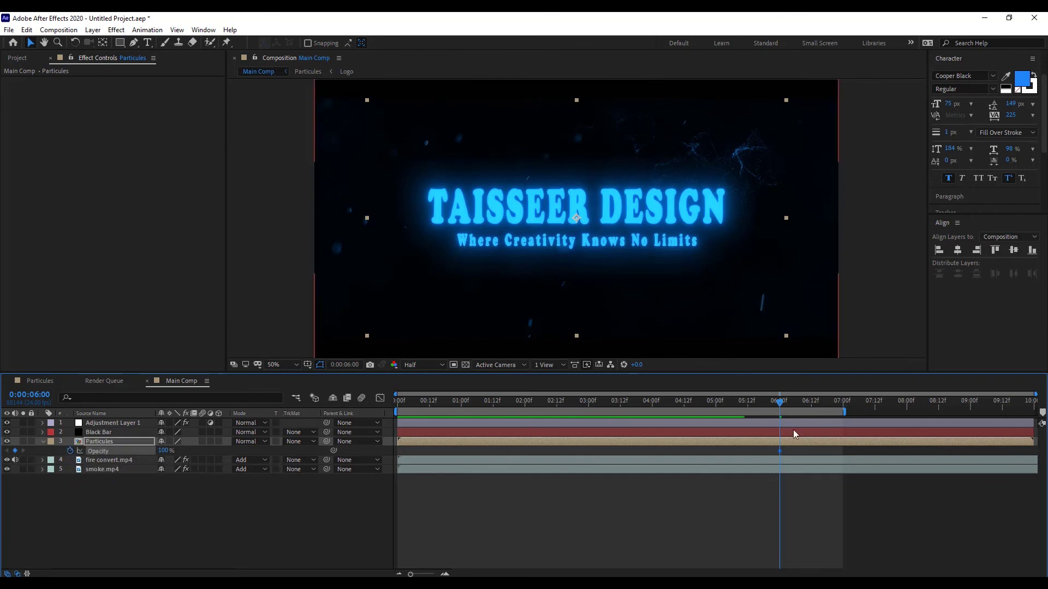
{"action": "left_click_drag", "start_coordinate": [781, 404], "coordinate": [839, 427]}
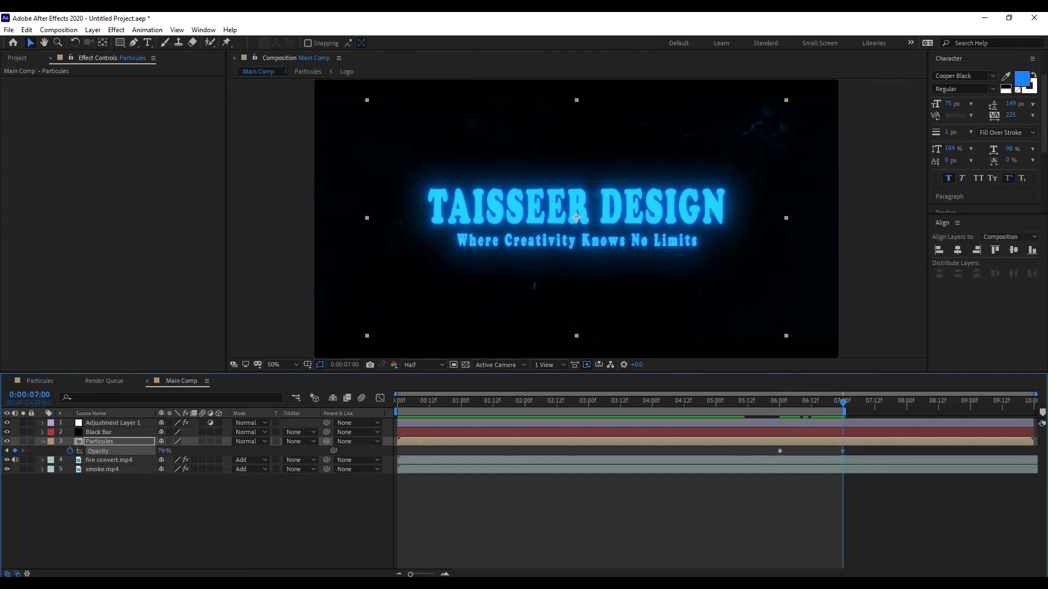
{"action": "left_click_drag", "start_coordinate": [163, 450], "coordinate": [255, 455]}
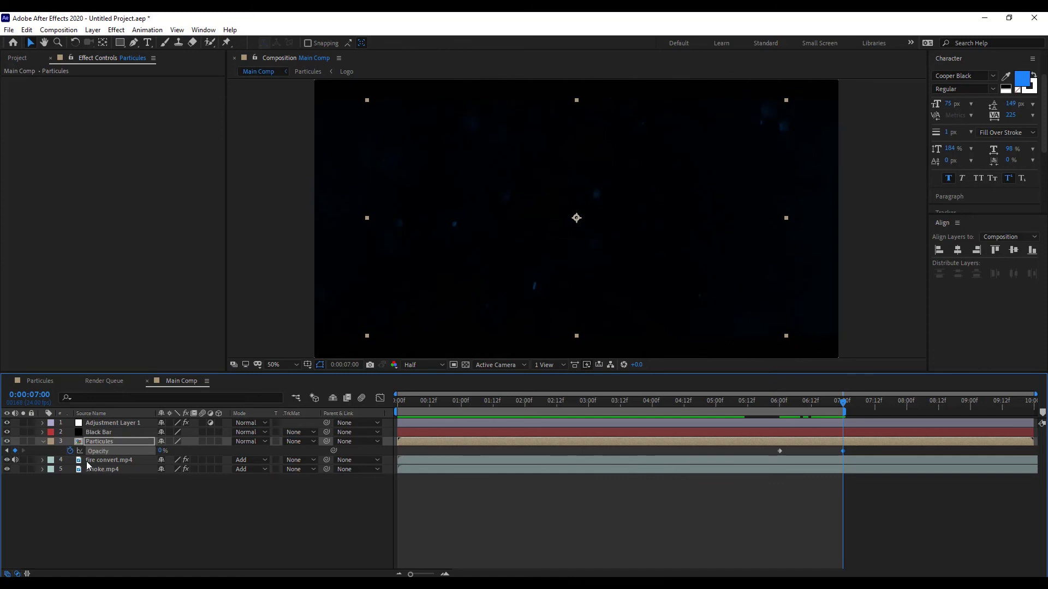
- Select fire convert.mp4 and smoke.mp4 and show their Opacity properties
{"action": "left_click", "coordinate": [122, 461]}
{"action": "left_click", "coordinate": [114, 470], "text": "shift"}
{"action": "key", "text": "t"}
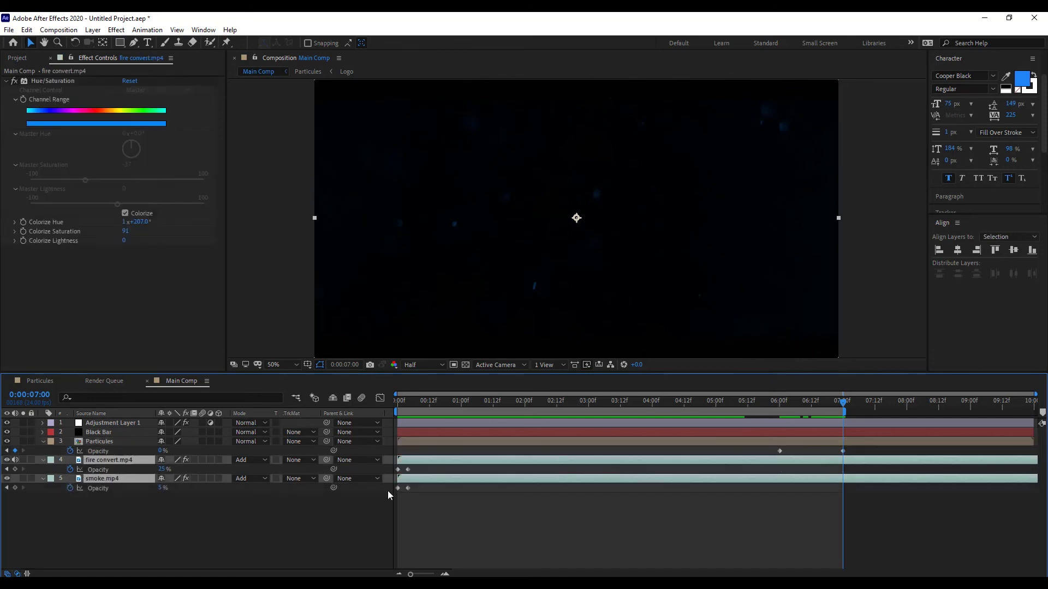
{"action": "left_click_drag", "start_coordinate": [839, 407], "coordinate": [781, 415]}
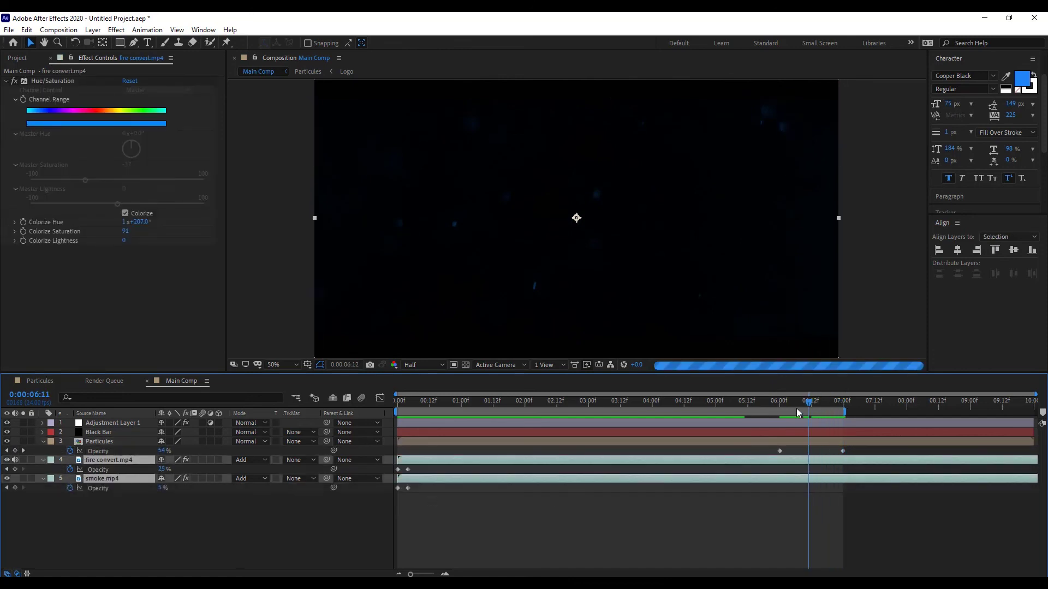